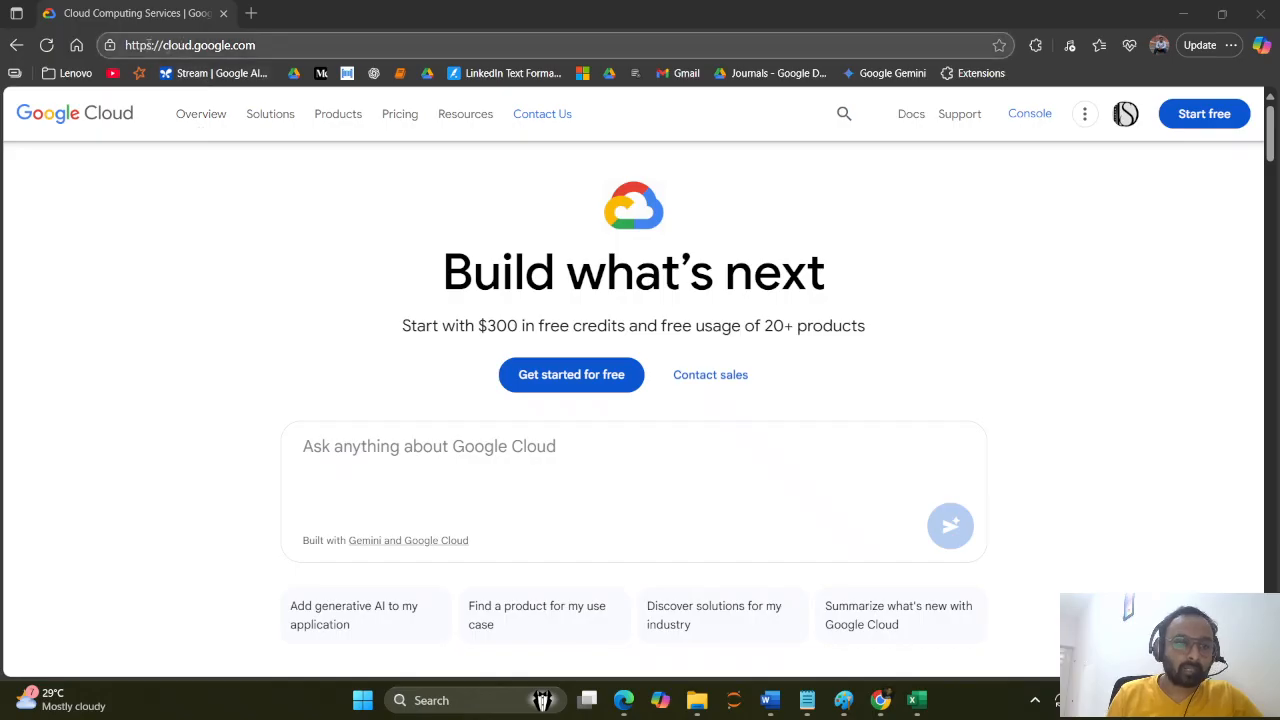
- Open the Google Cloud console, look over its welcome page and return to the Google Cloud home page
left_click_drag(170, 45, 264, 46)
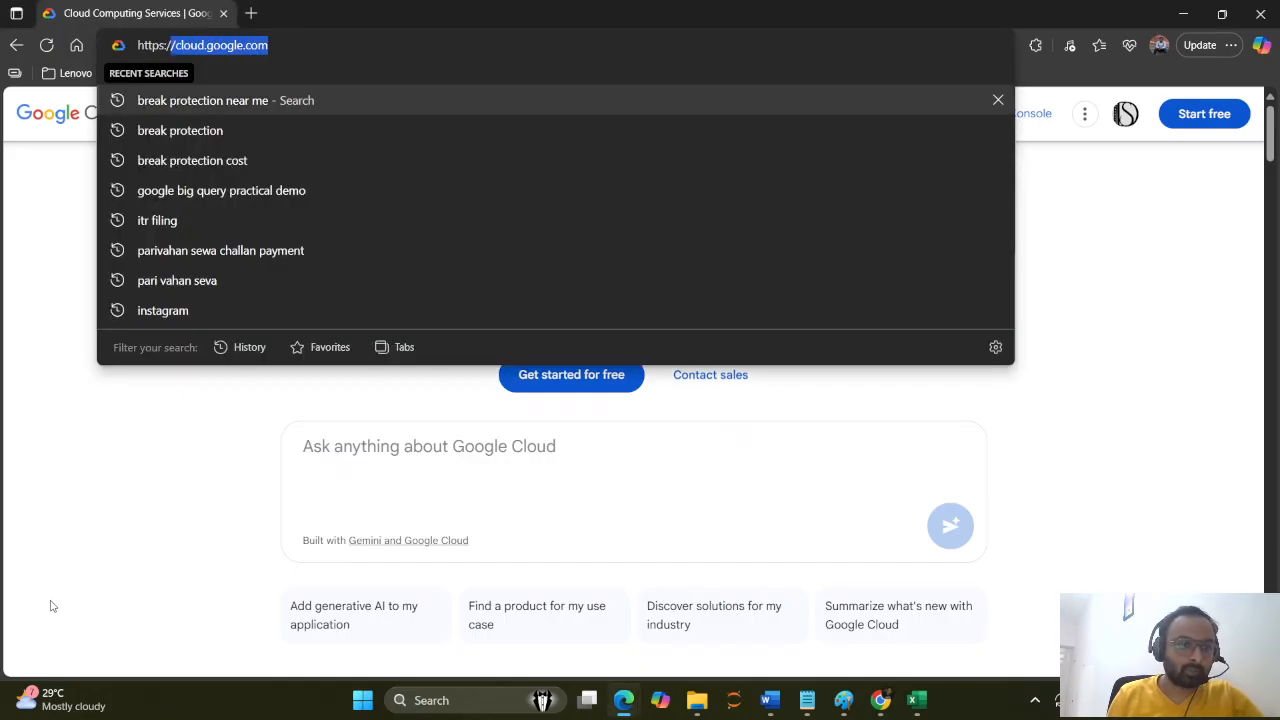
left_click(143, 499)
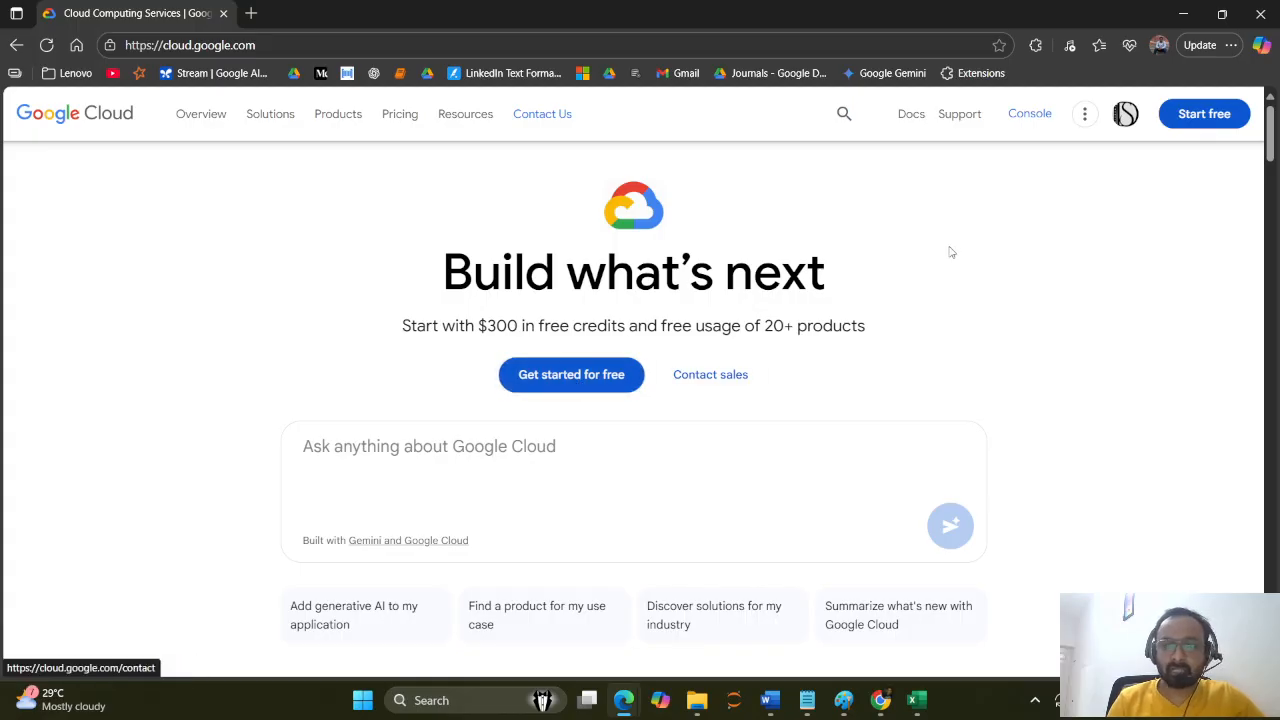
left_click(1034, 123)
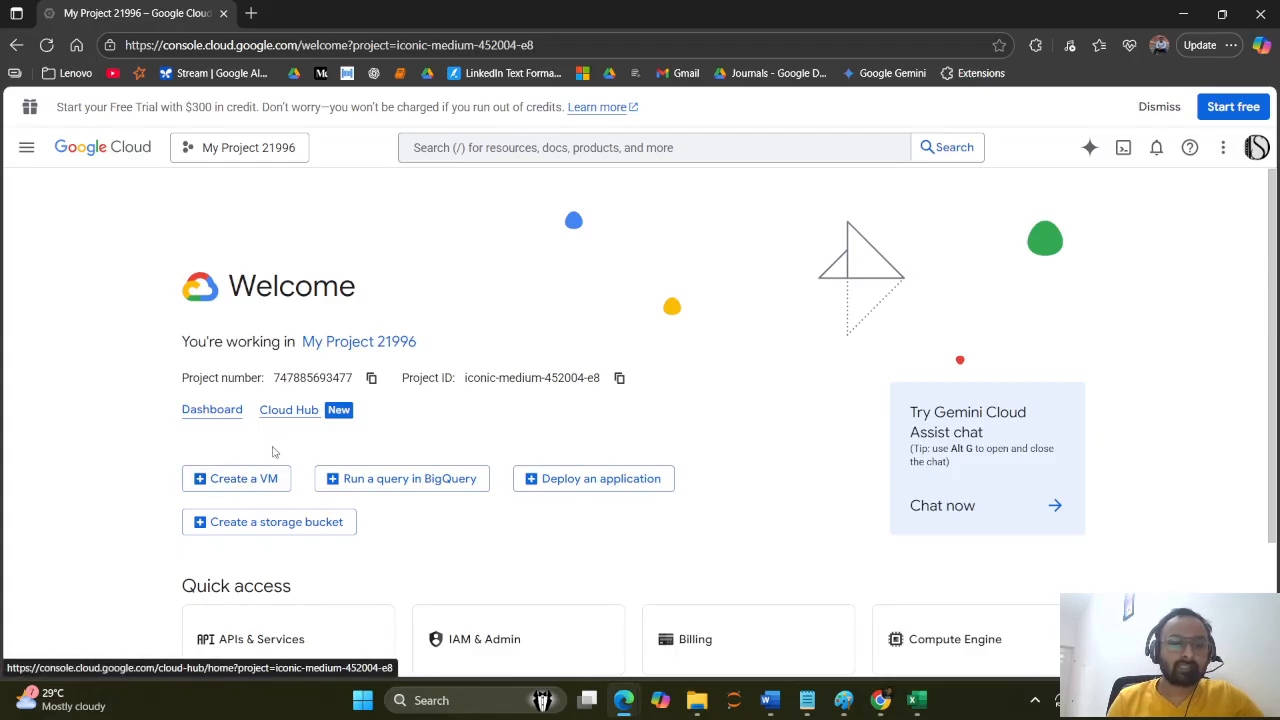
scroll(274, 453, "down", 1)
scroll(274, 453, "down", 1)
scroll(275, 453, "up", 2)
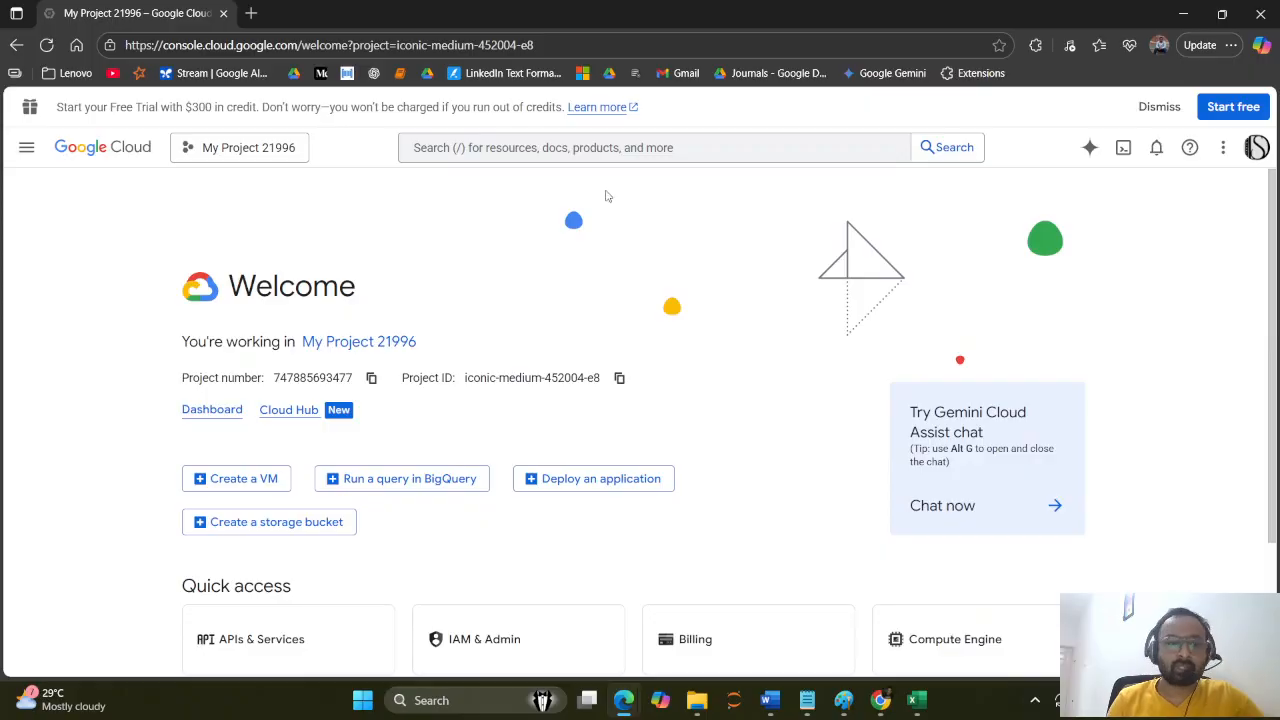
scroll(353, 269, "left", 3)
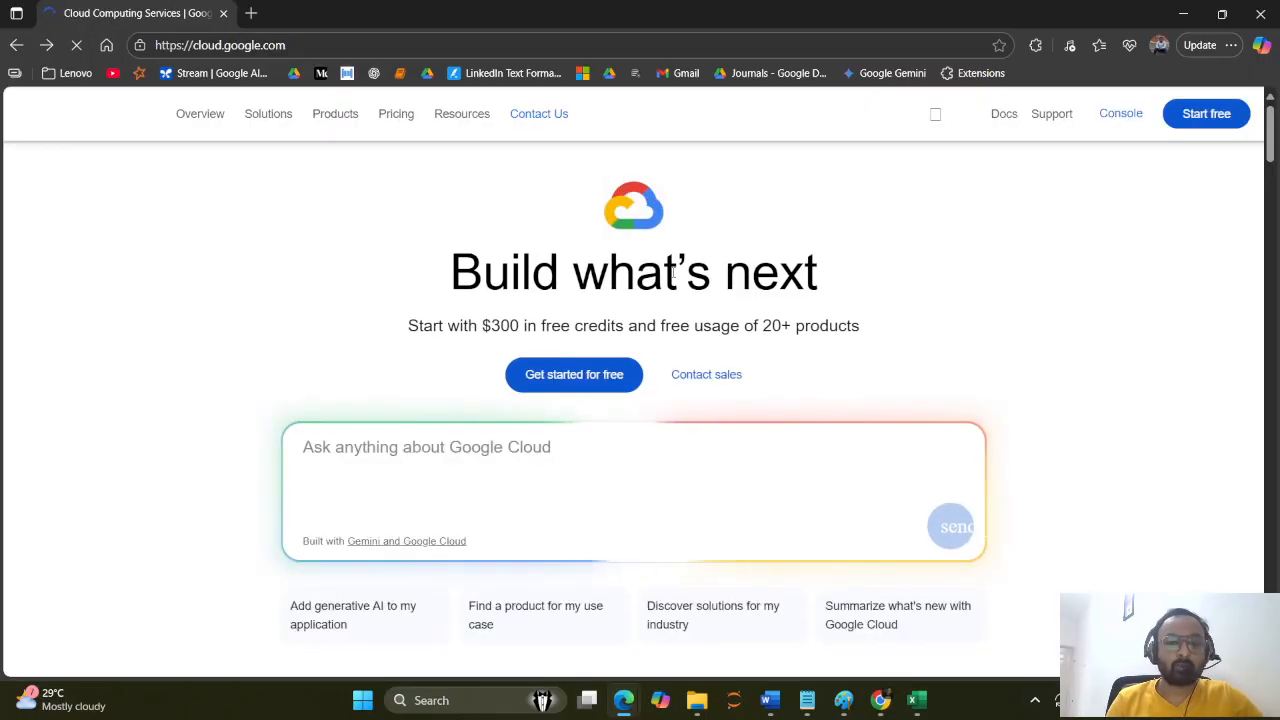
- Start the free trial sign-up, agree to the terms of service and continue to the payment verification
scroll(674, 278, "down", 1)
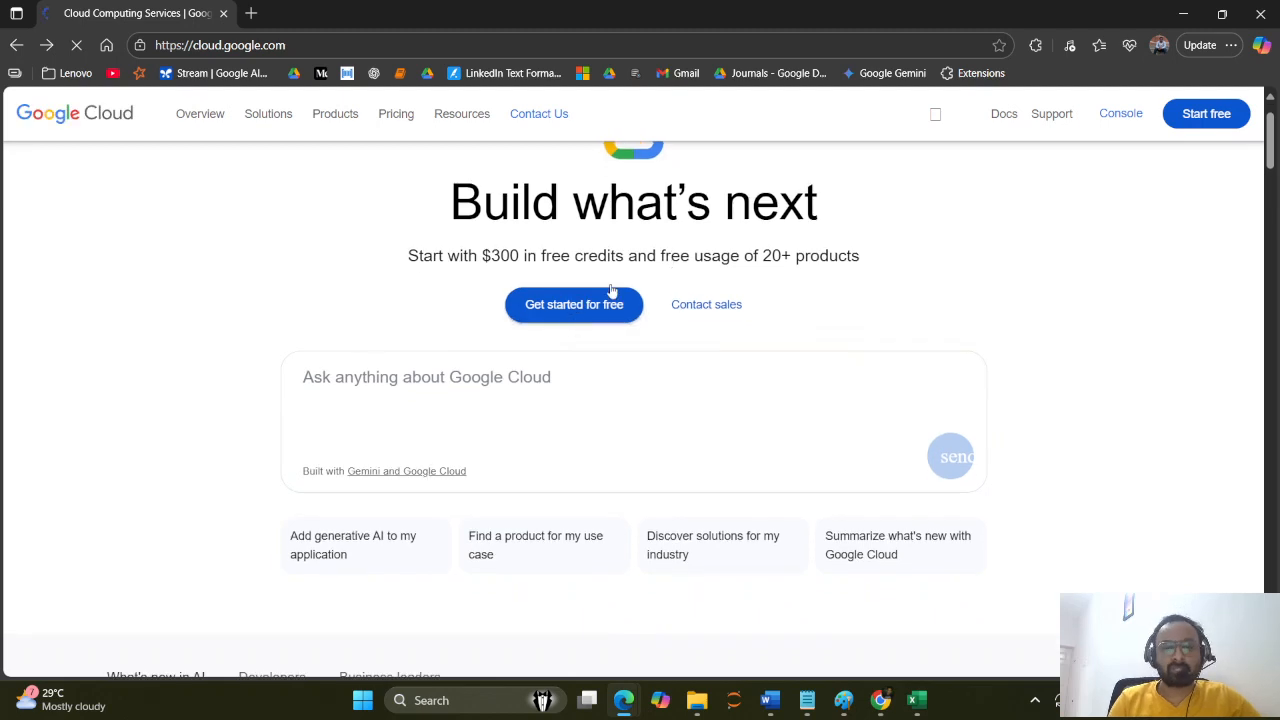
scroll(555, 385, "up", 1)
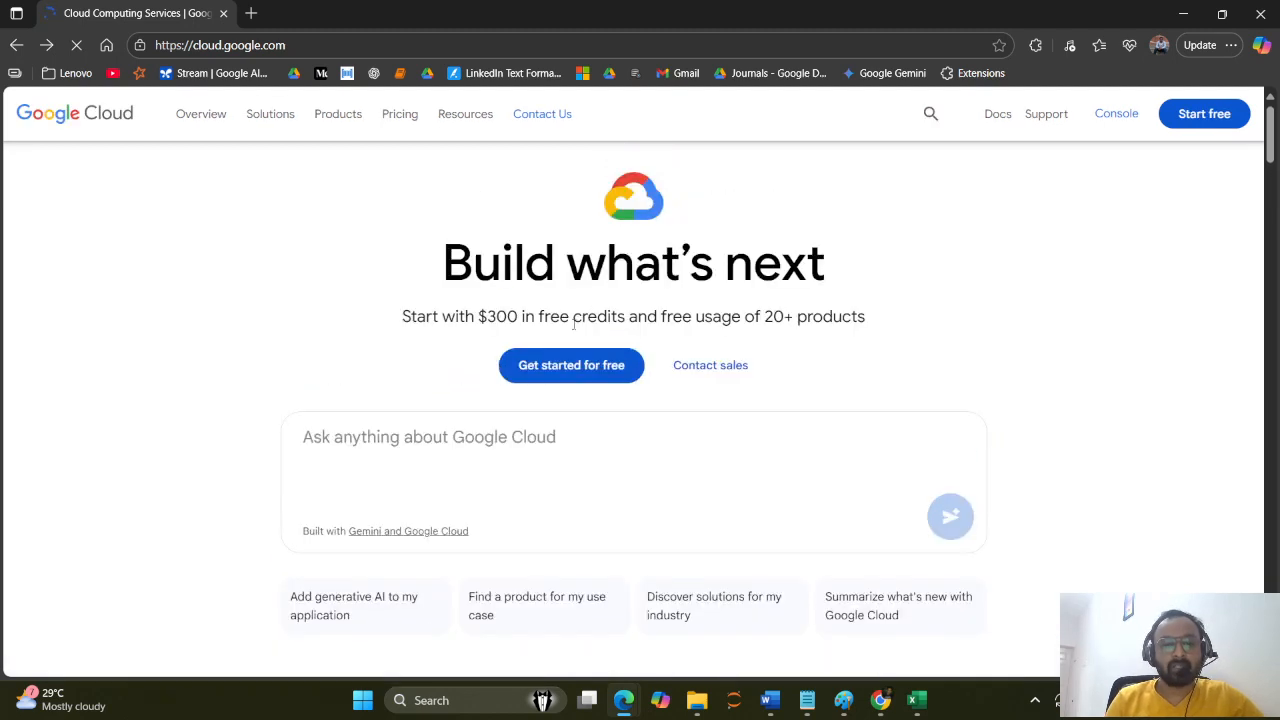
left_click(555, 378)
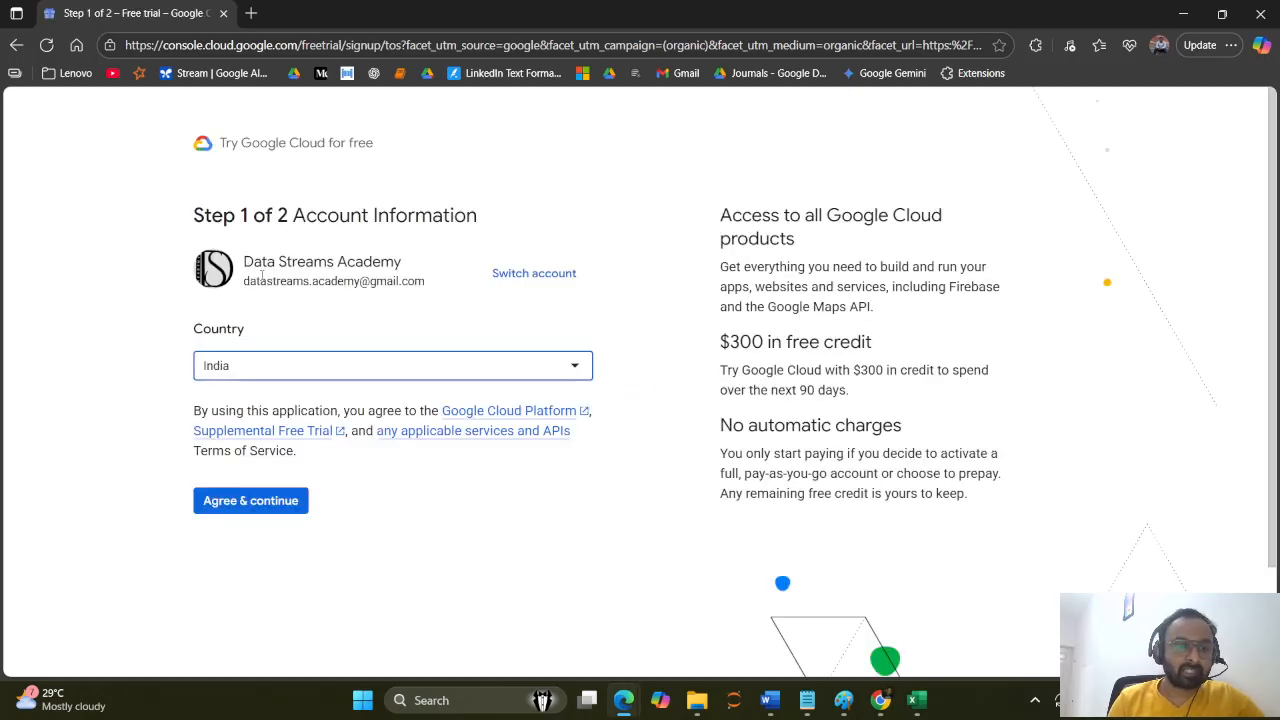
scroll(530, 281, "down", 1)
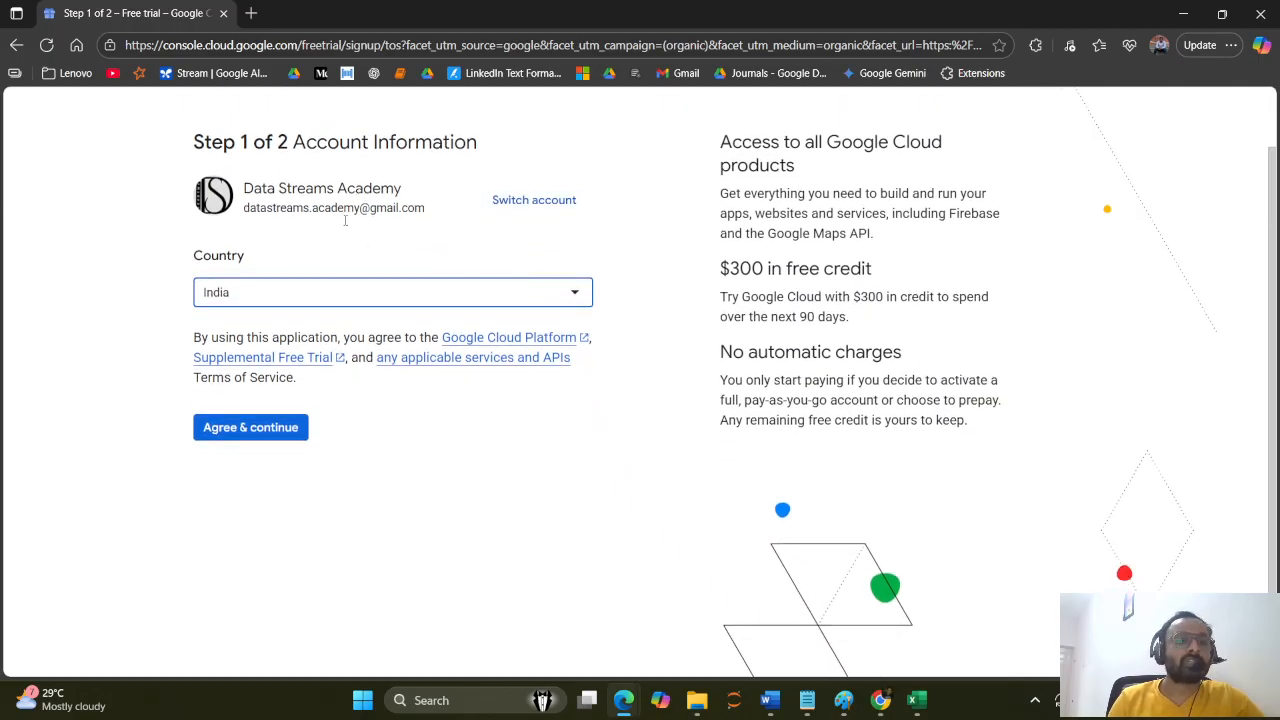
left_click(250, 429)
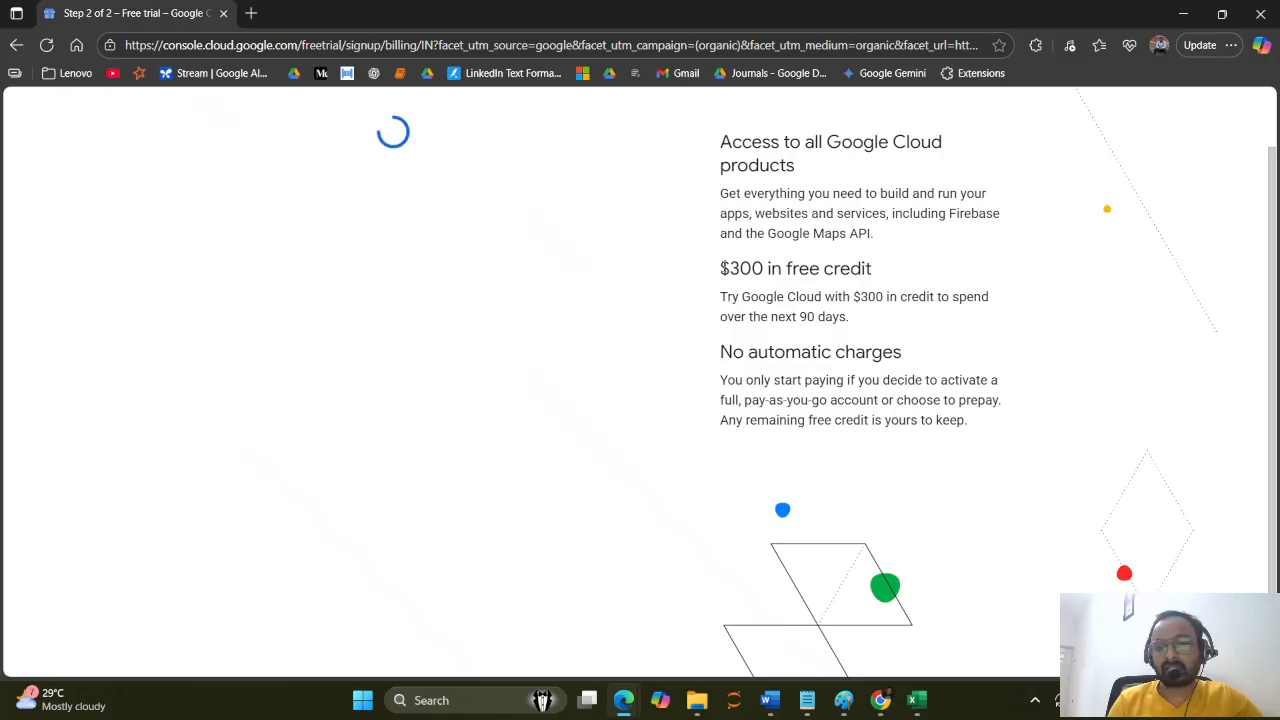
- Review the free credit and automatic charges terms, and start the free trial with the saved contact and payment details
left_click_drag(720, 268, 841, 269)
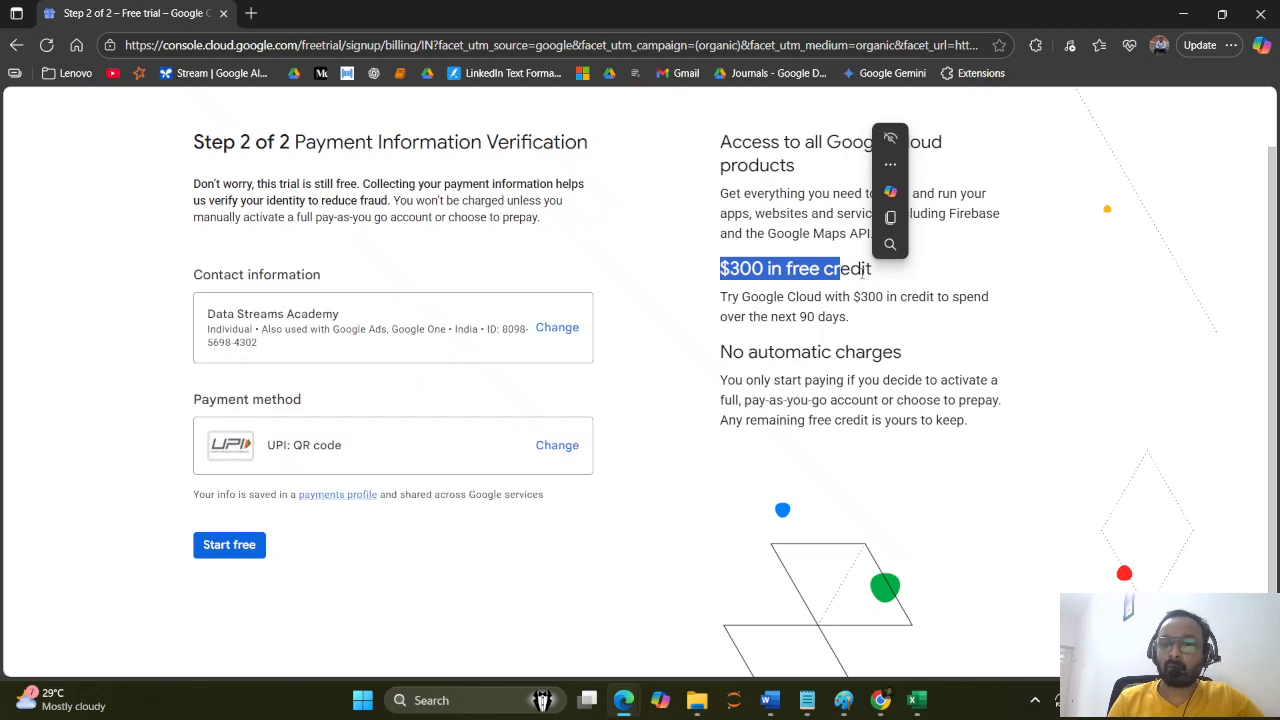
left_click(970, 281)
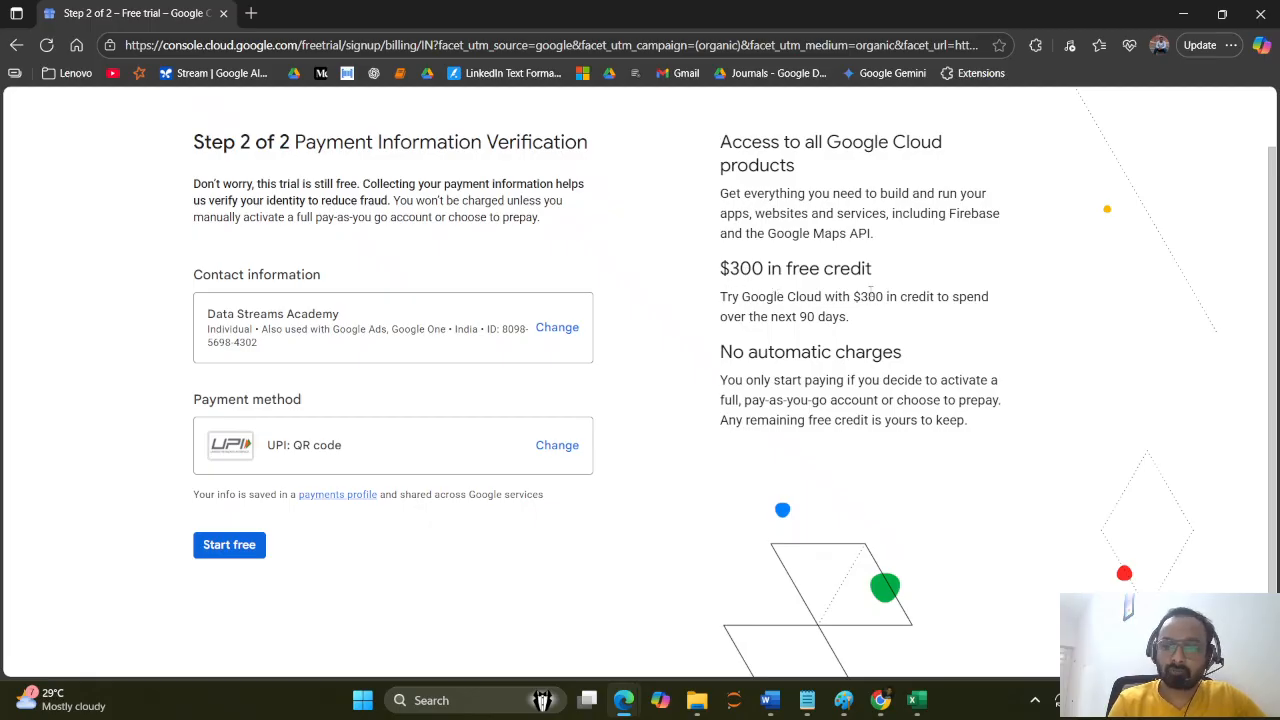
left_click_drag(783, 318, 852, 322)
scroll(799, 377, "down", 1)
left_click(749, 318)
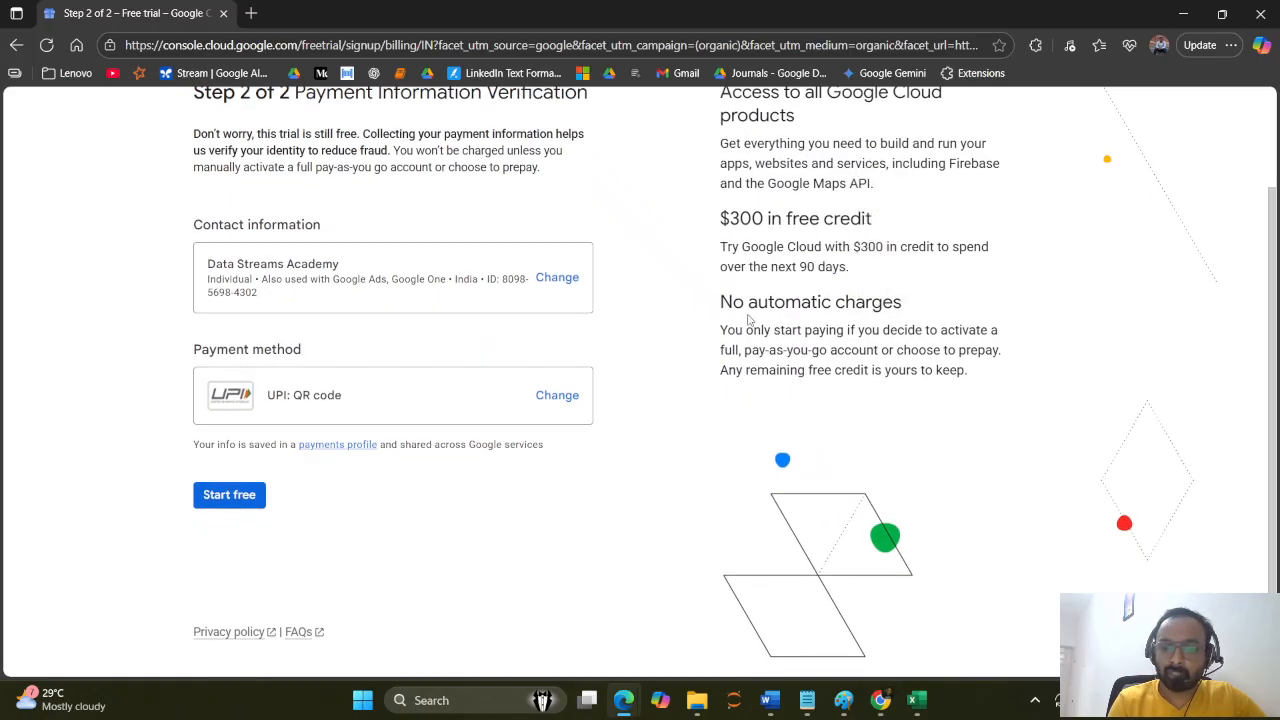
left_click_drag(747, 331, 1011, 386)
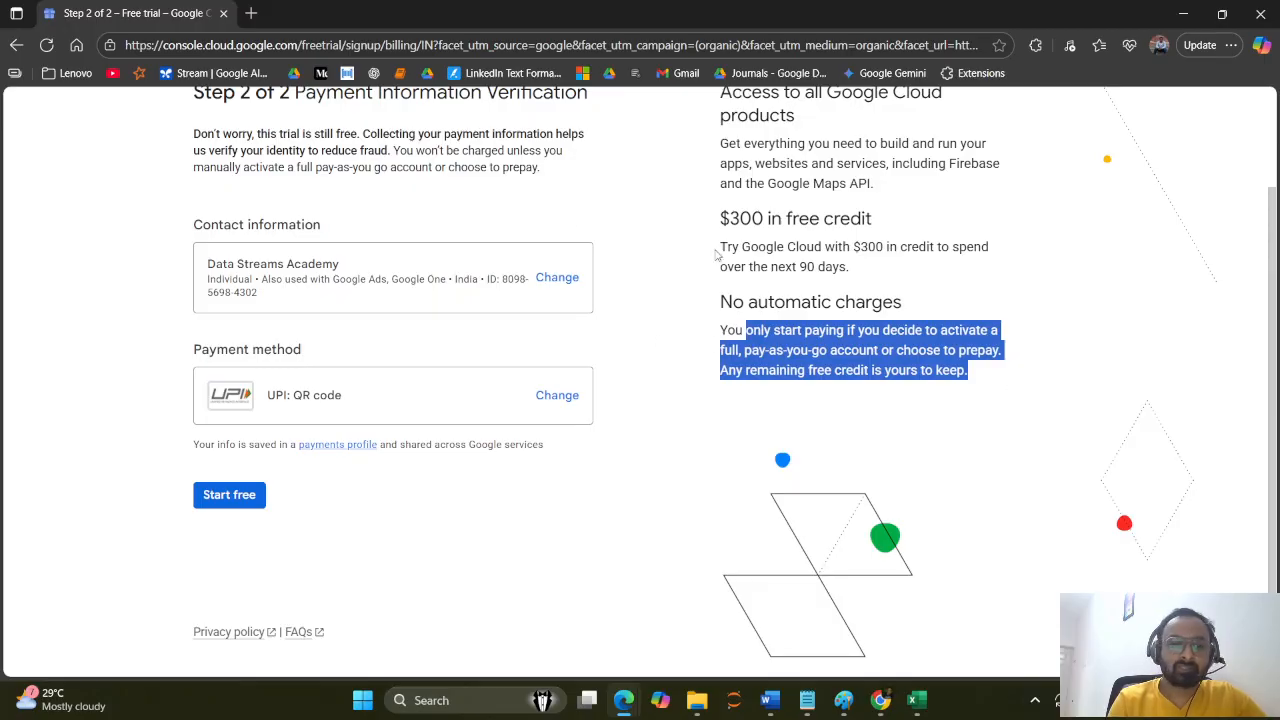
scroll(797, 347, "up", 1)
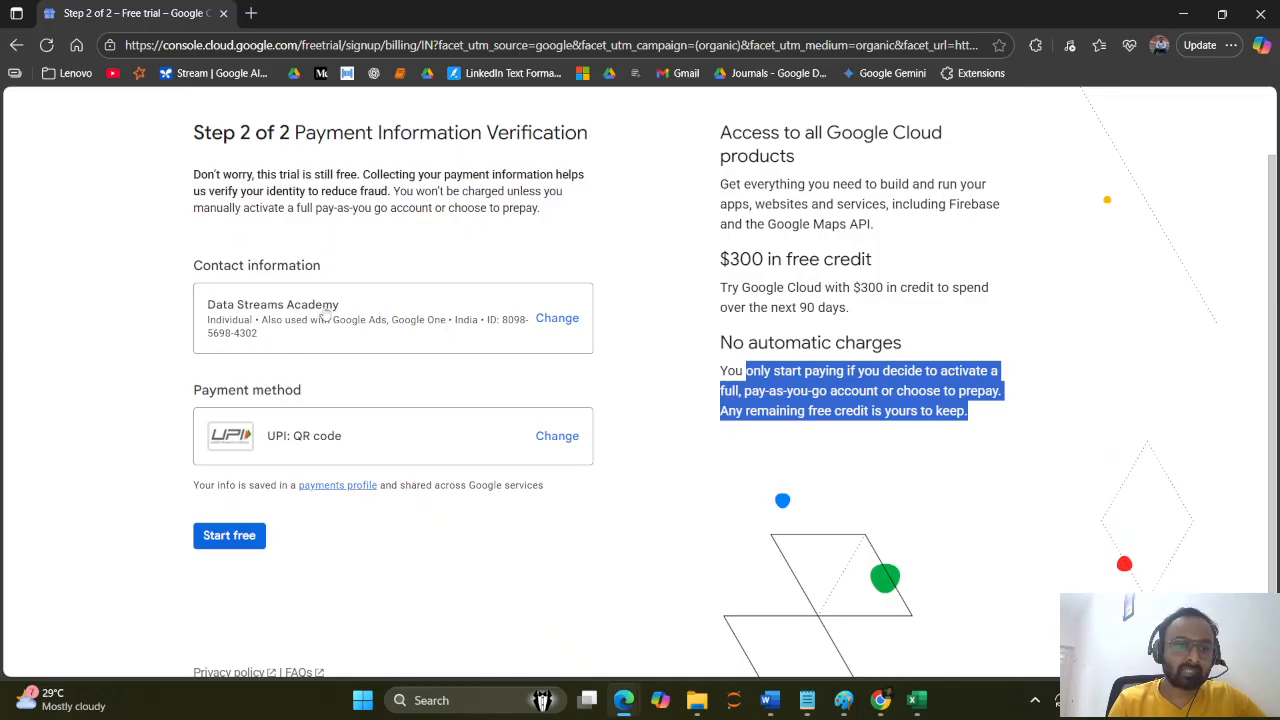
scroll(337, 306, "down", 1)
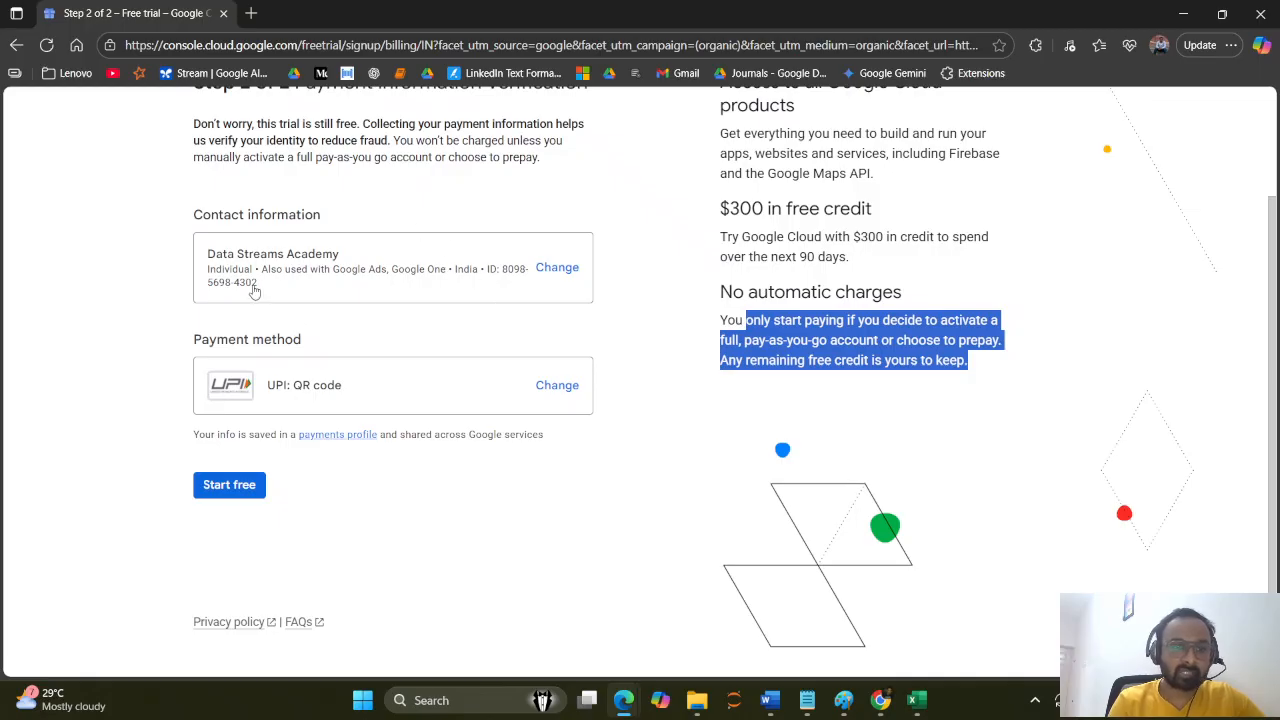
left_click(229, 485)
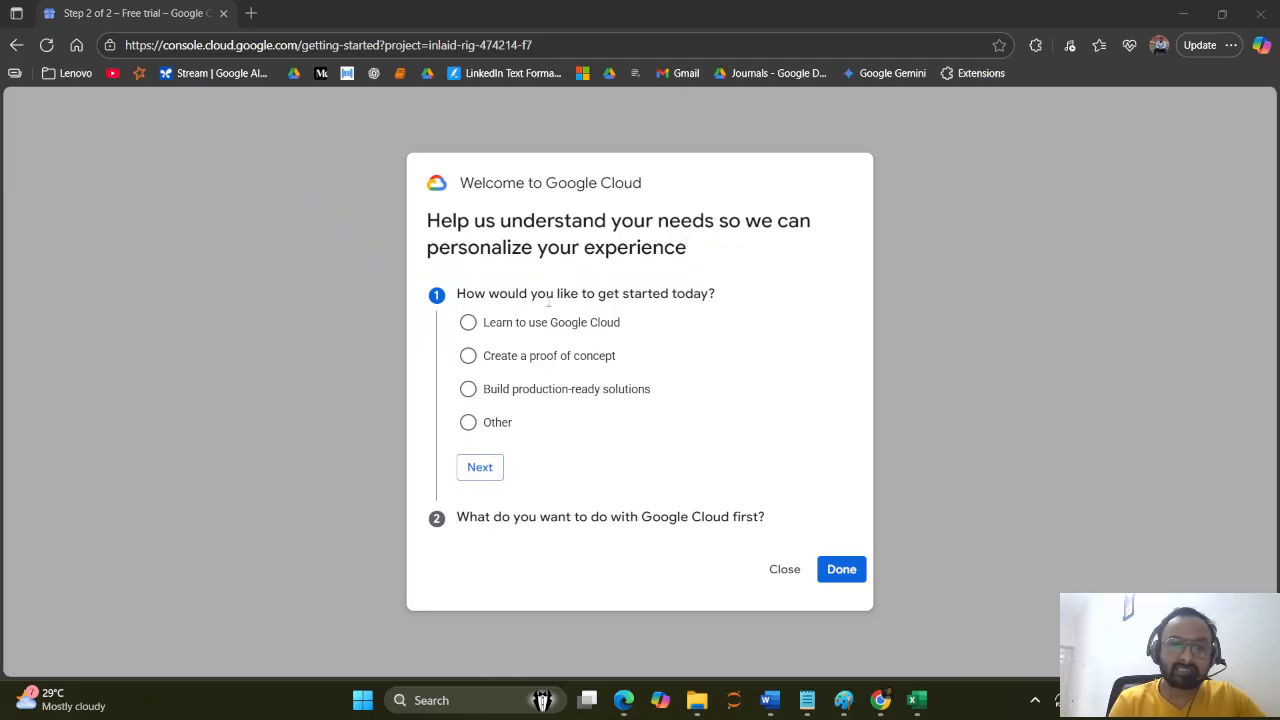
- Complete the welcome survey with "Learn to use Google Cloud" and "I'm not sure or I don't see my answer"
left_click(468, 323)
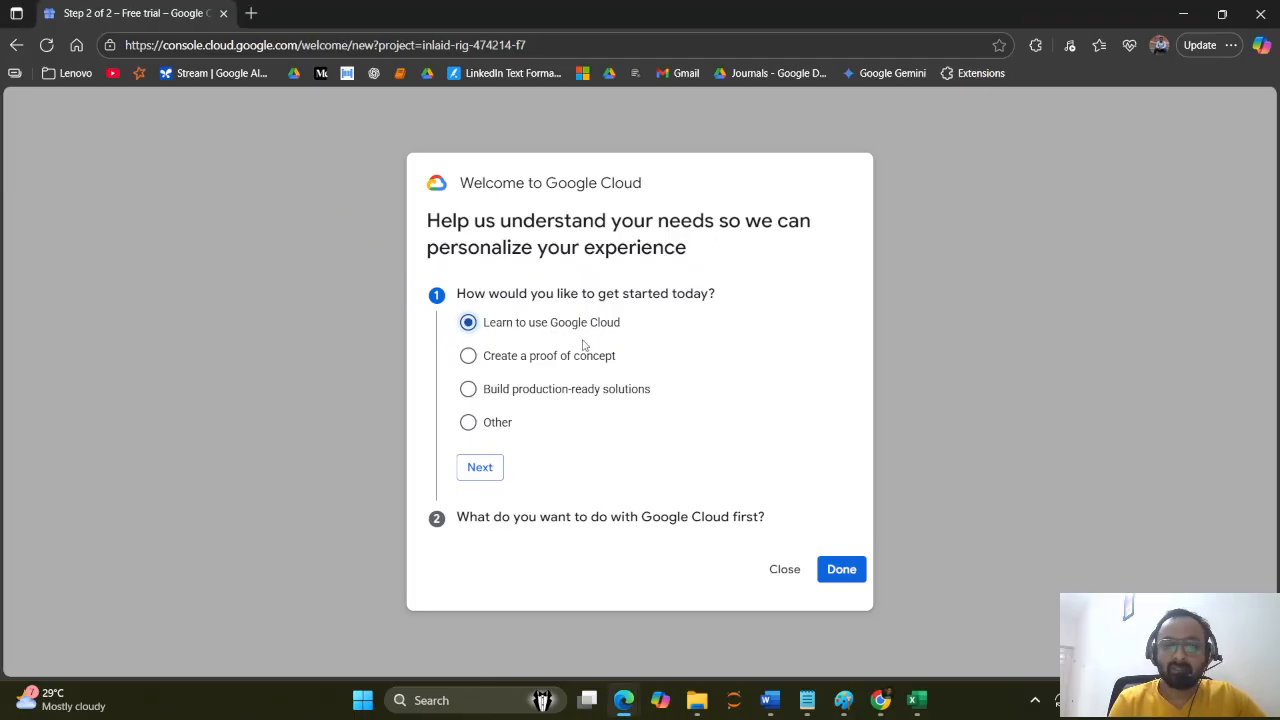
left_click(841, 570)
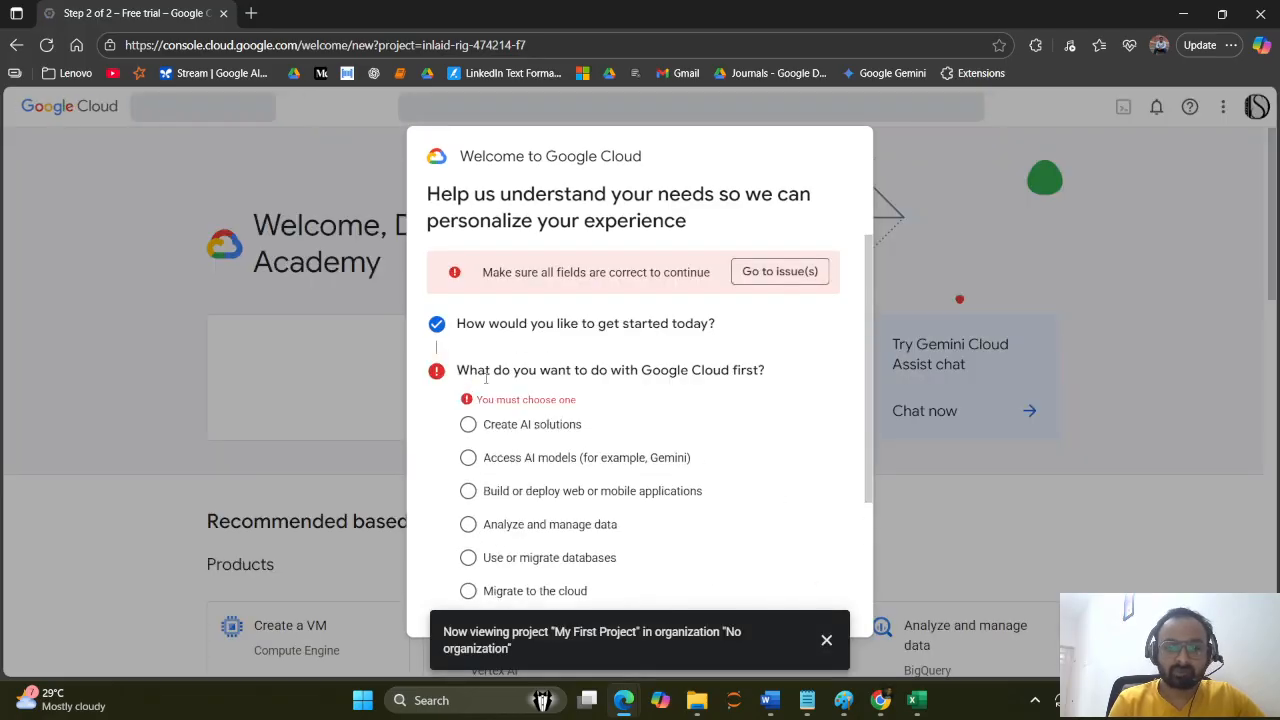
scroll(743, 429, "down", 1)
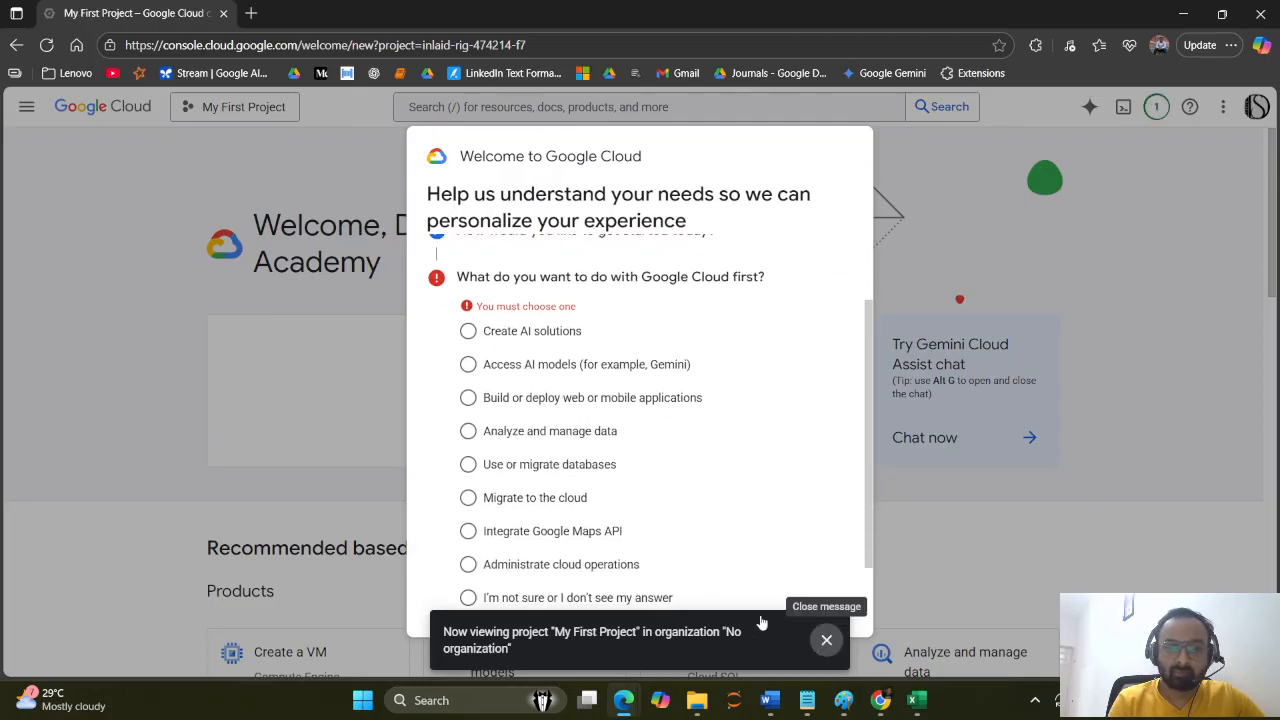
left_click(833, 644)
scroll(565, 428, "up", 1)
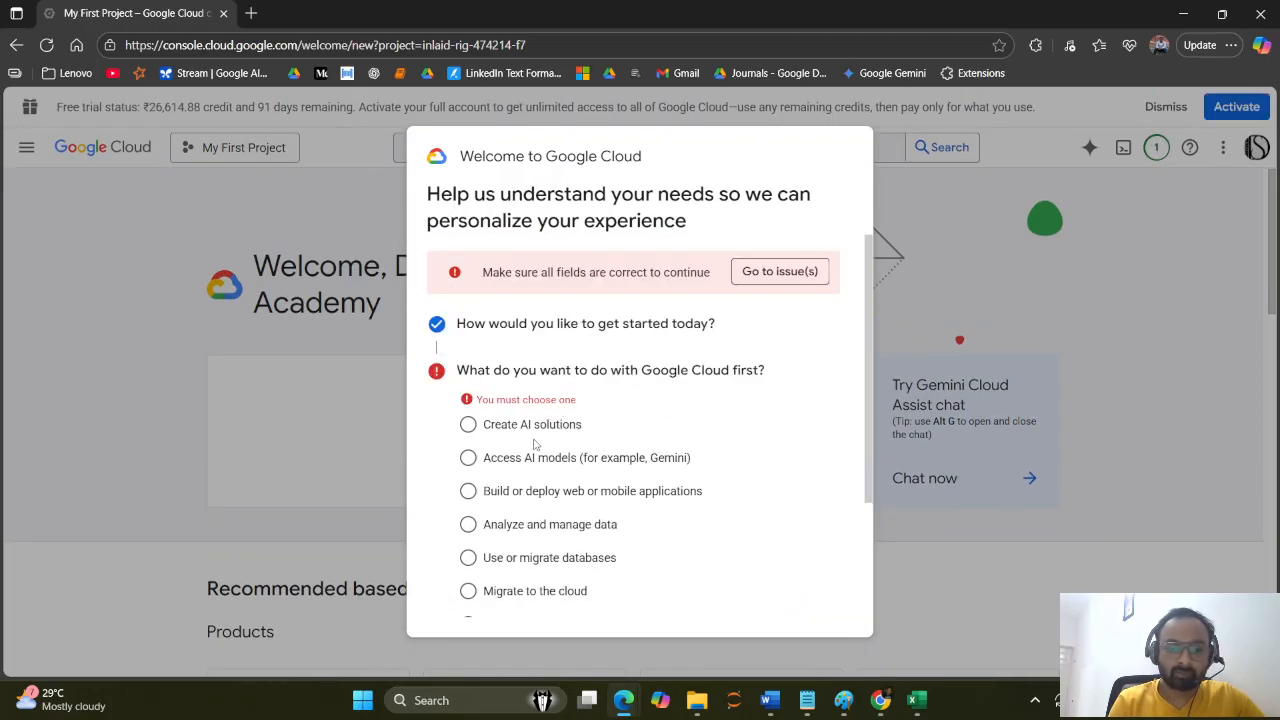
scroll(511, 463, "down", 1)
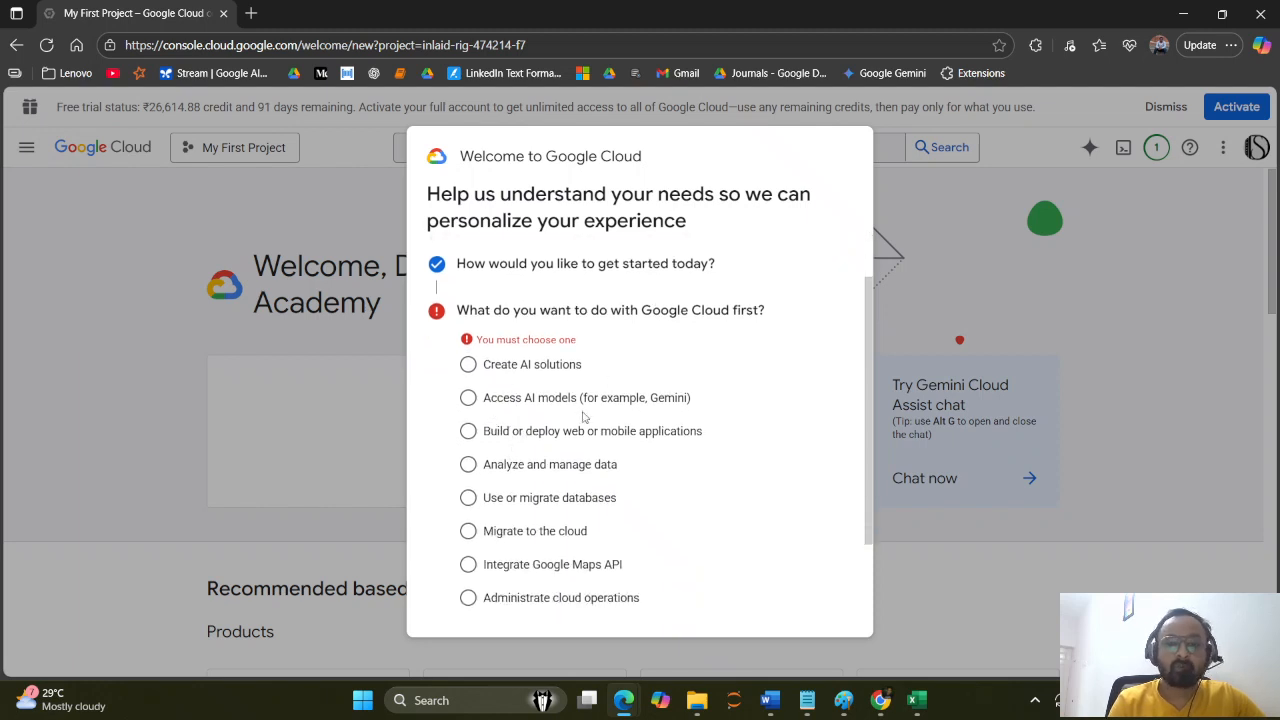
scroll(586, 432, "down", 1)
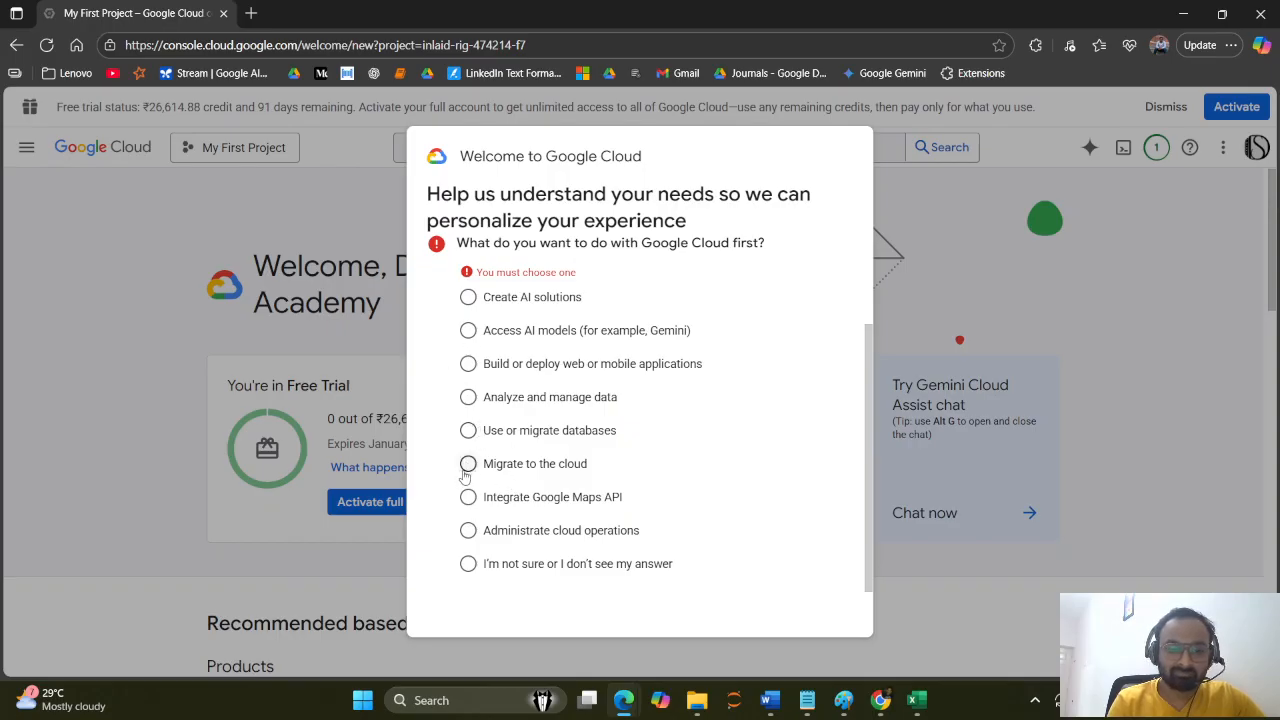
left_click(468, 564)
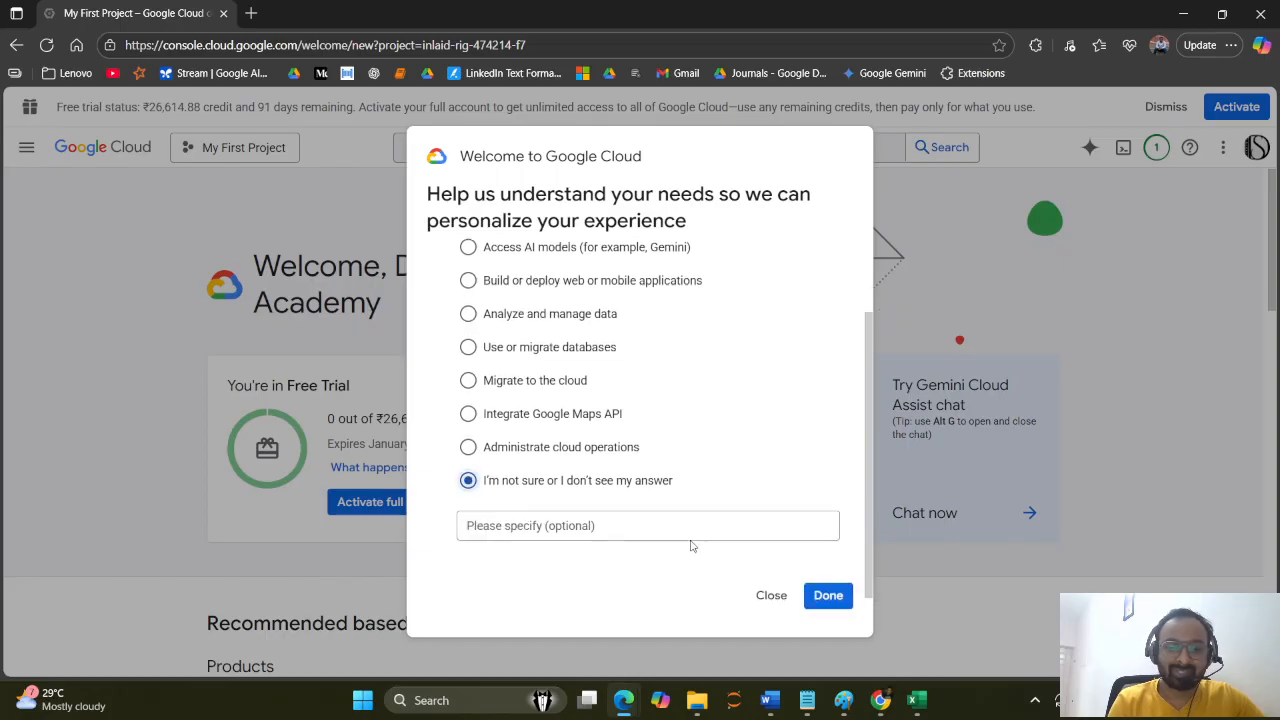
left_click(832, 600)
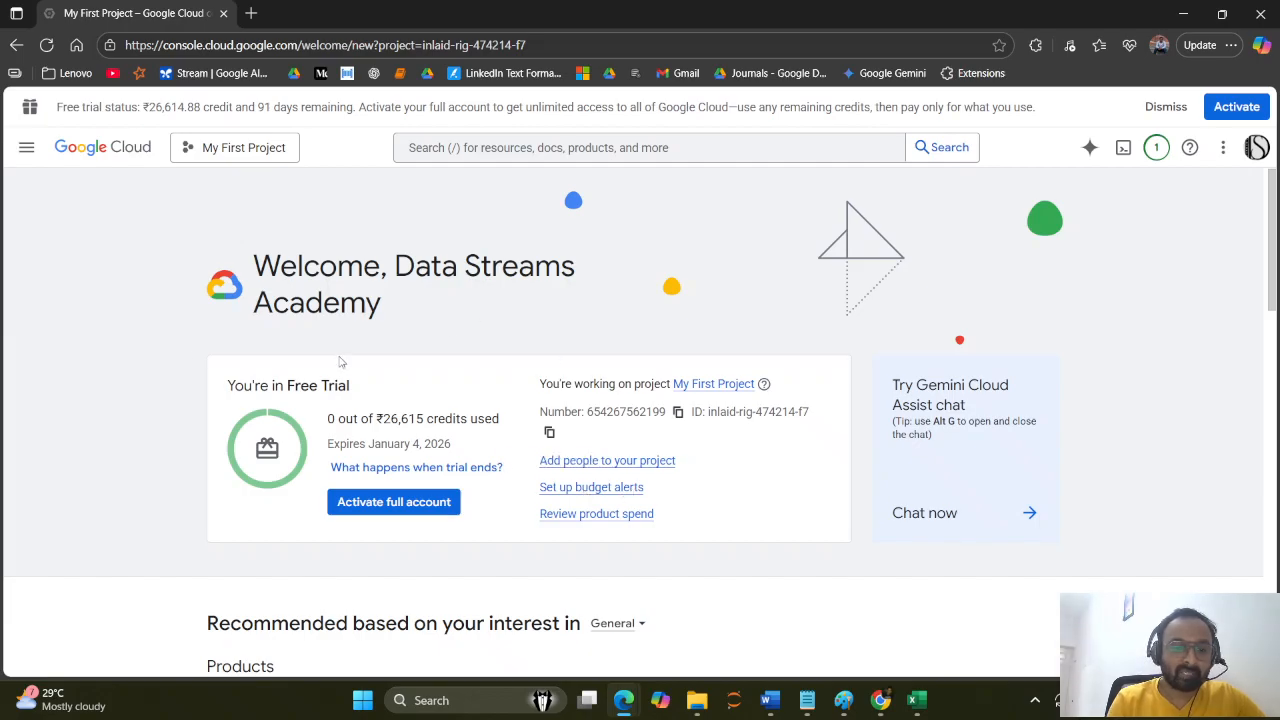
- Begin a new project and name it "My Demo Project"
mouse_move(378, 460)
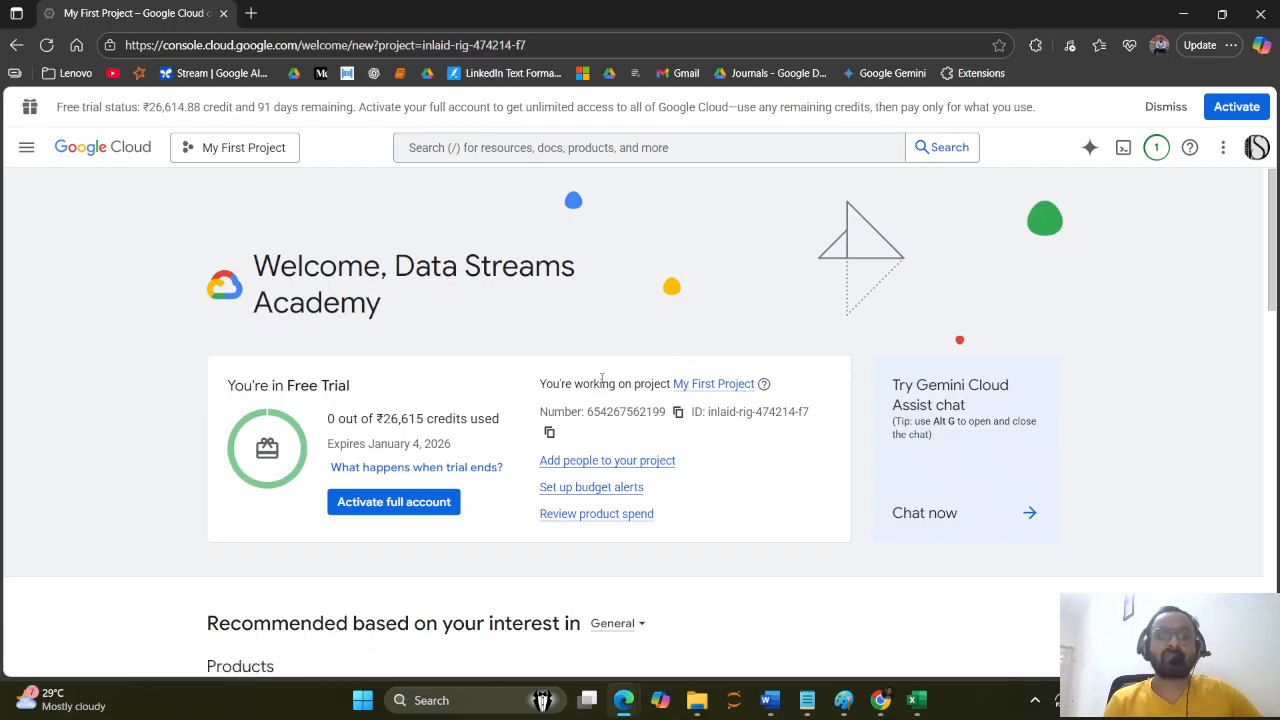
left_click(240, 148)
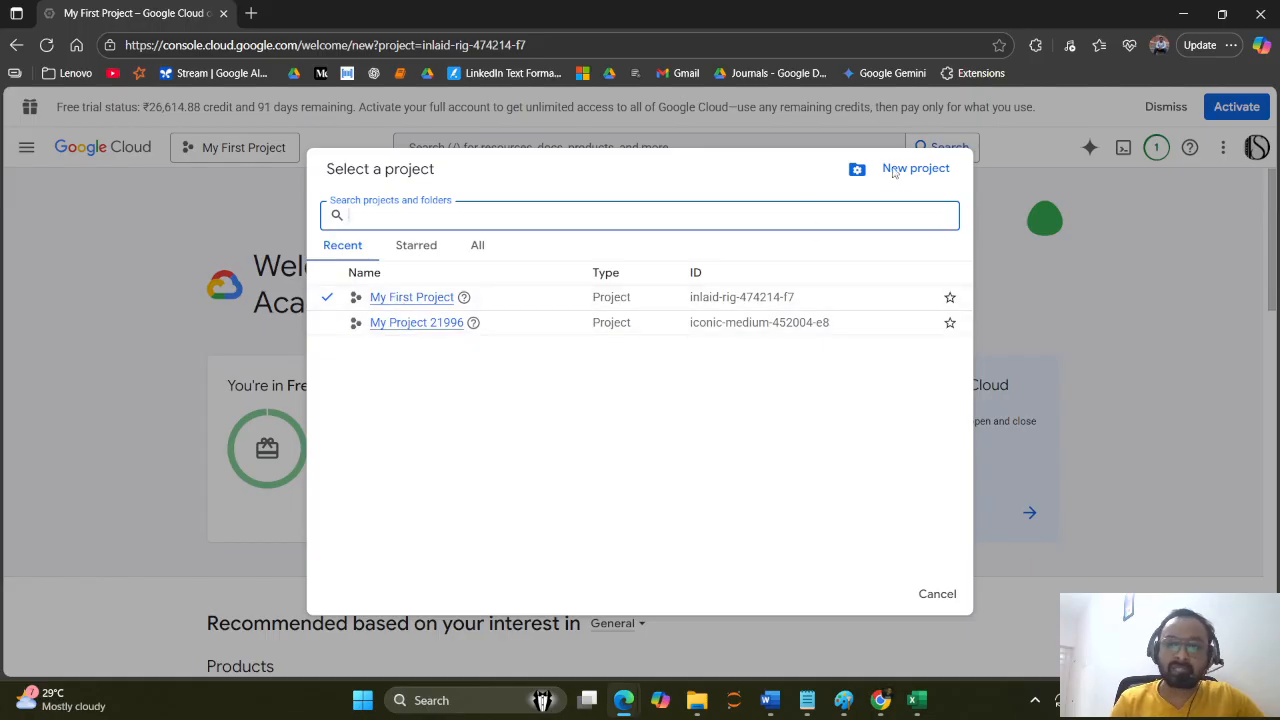
left_click(905, 170)
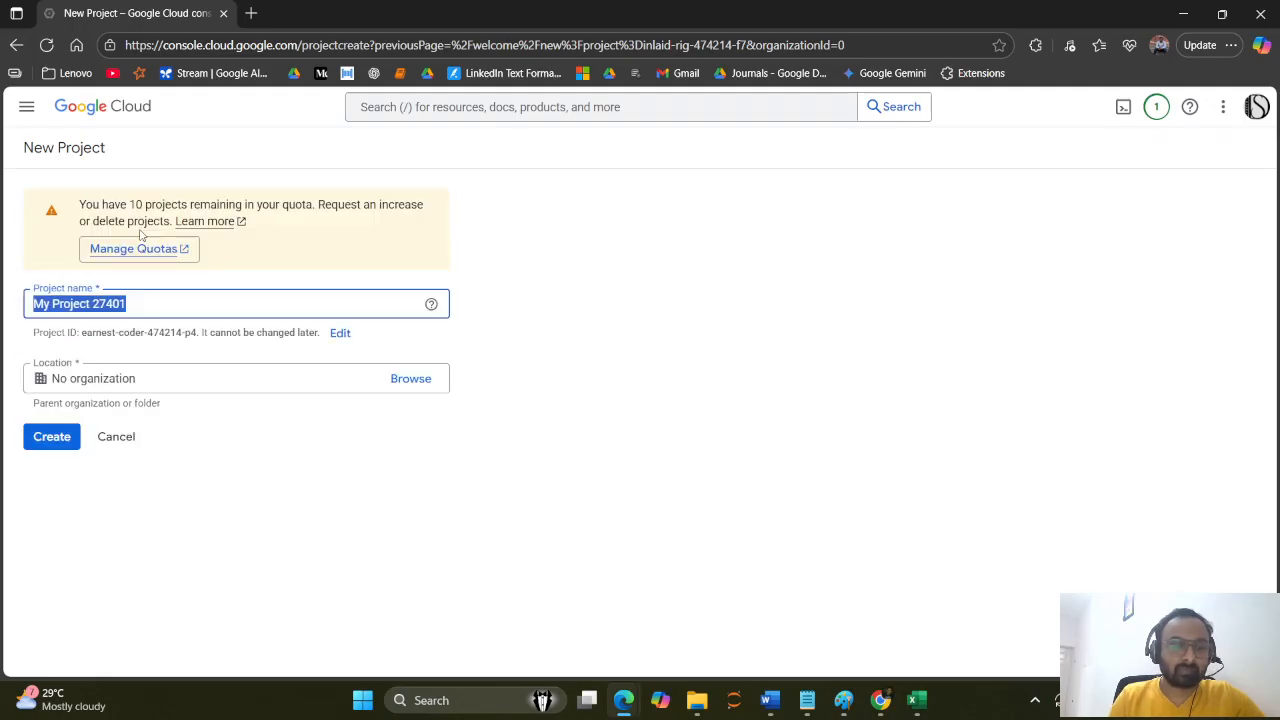
type("My D")
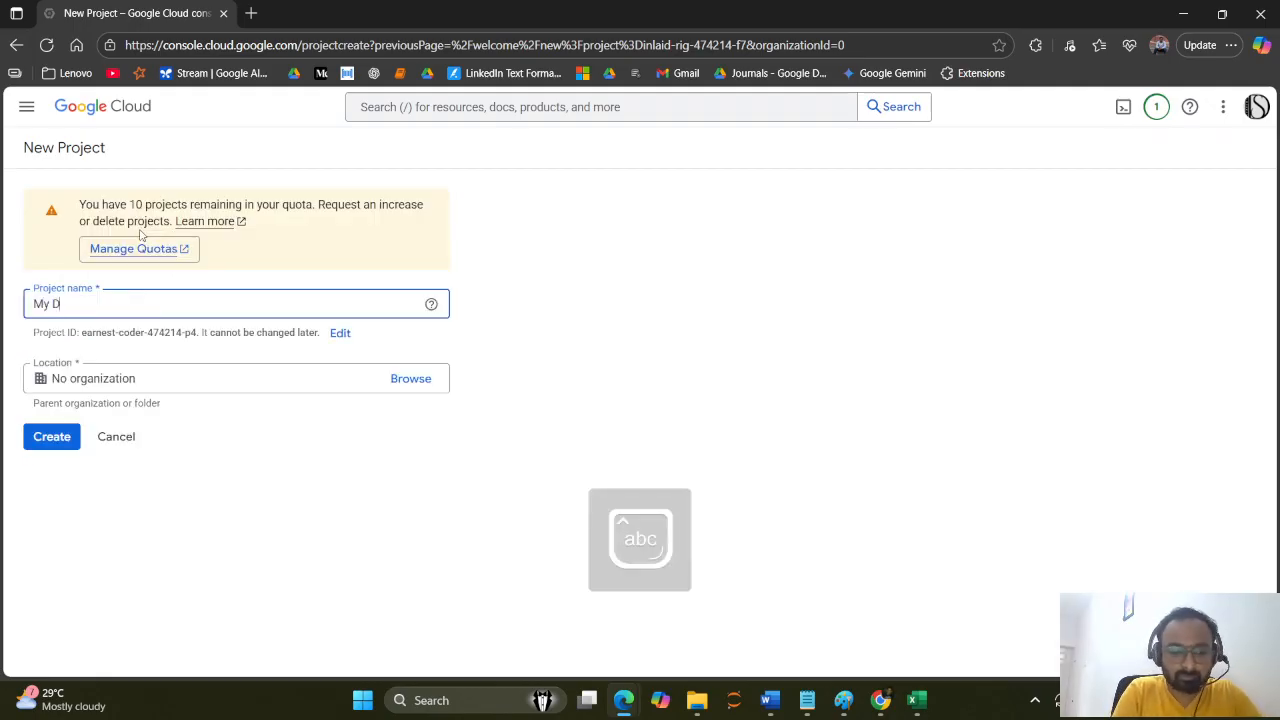
type("emo Pr")
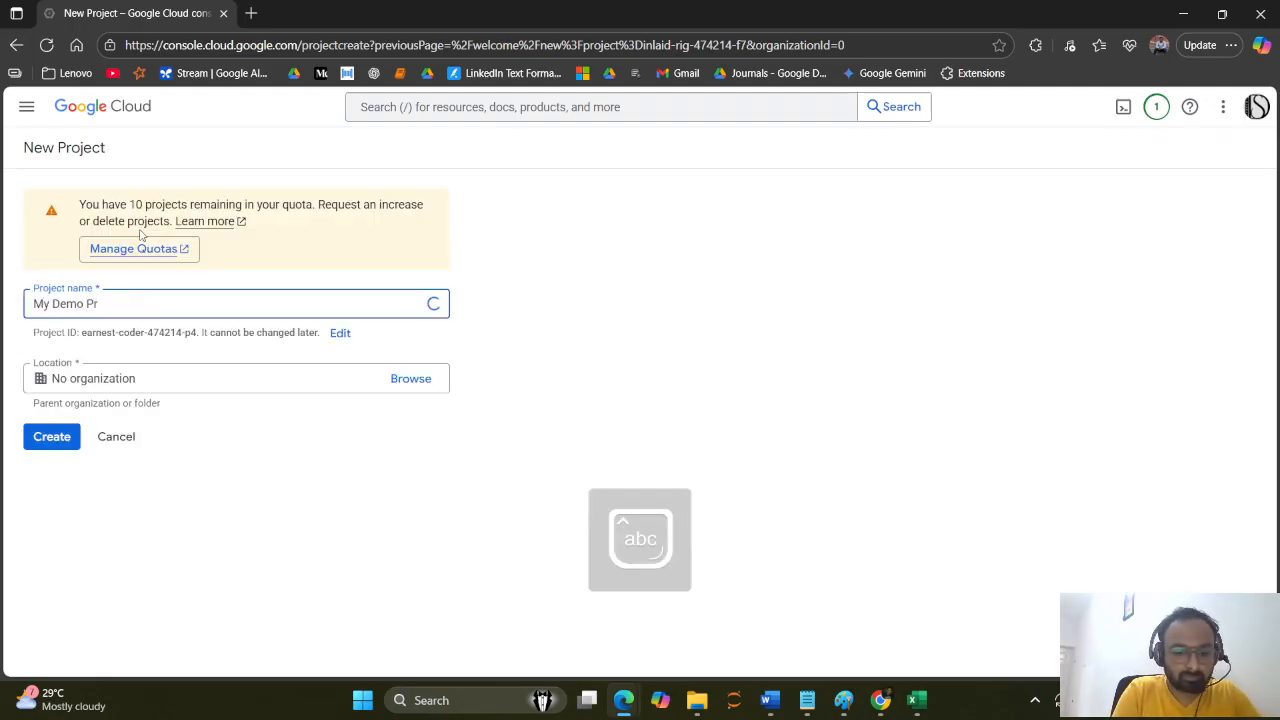
type("oj")
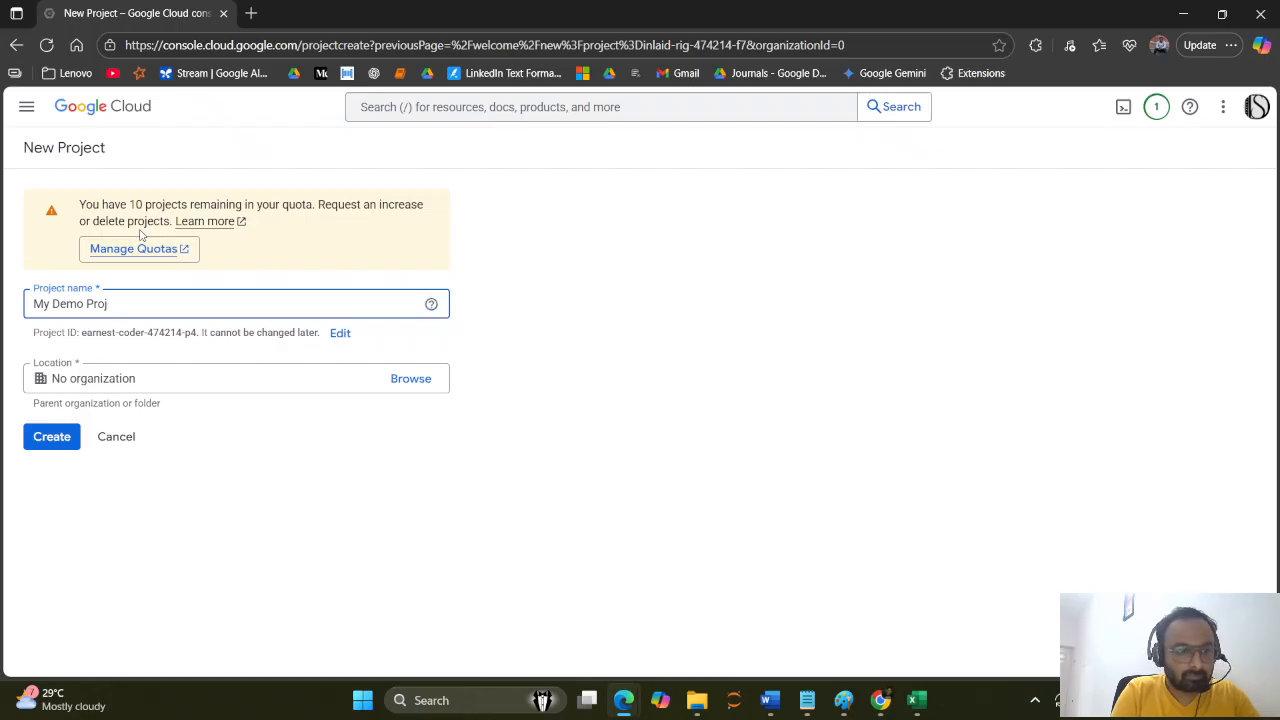
type("ecyt")
key("BackSpace")
key("BackSpace")
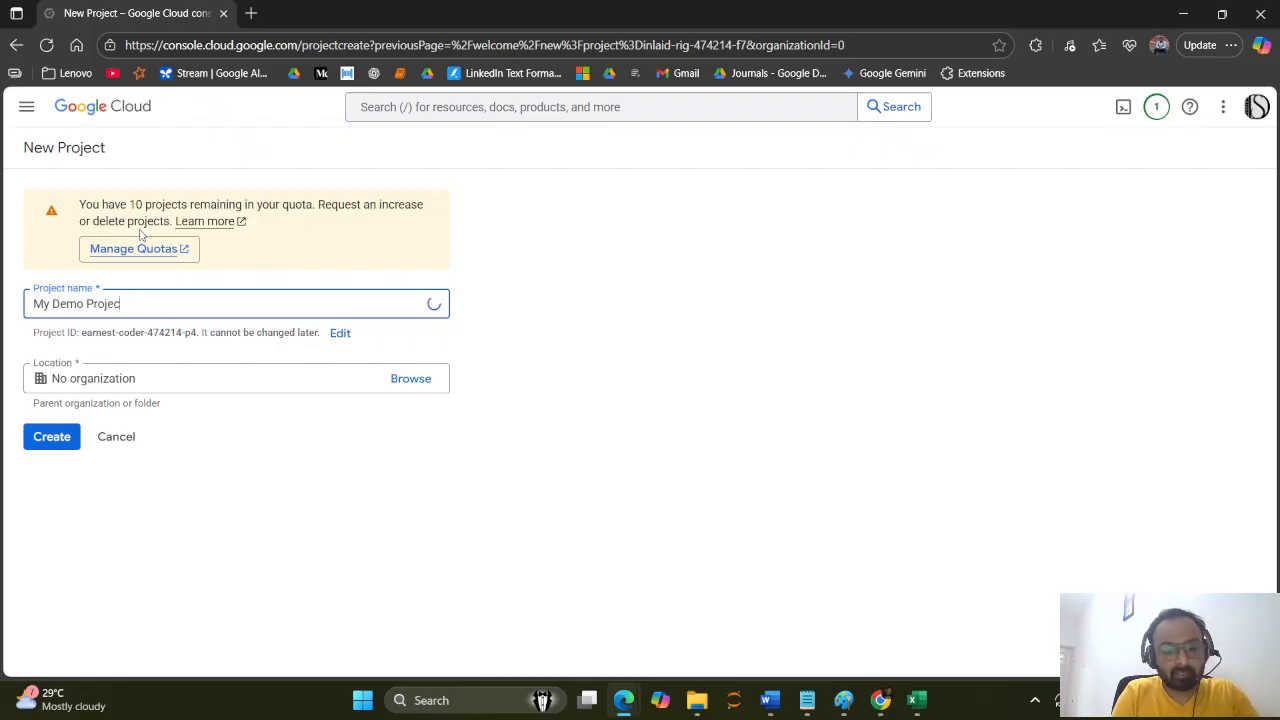
- Choose No organization as the project's location, create the project and dismiss the notifications
left_click(405, 383)
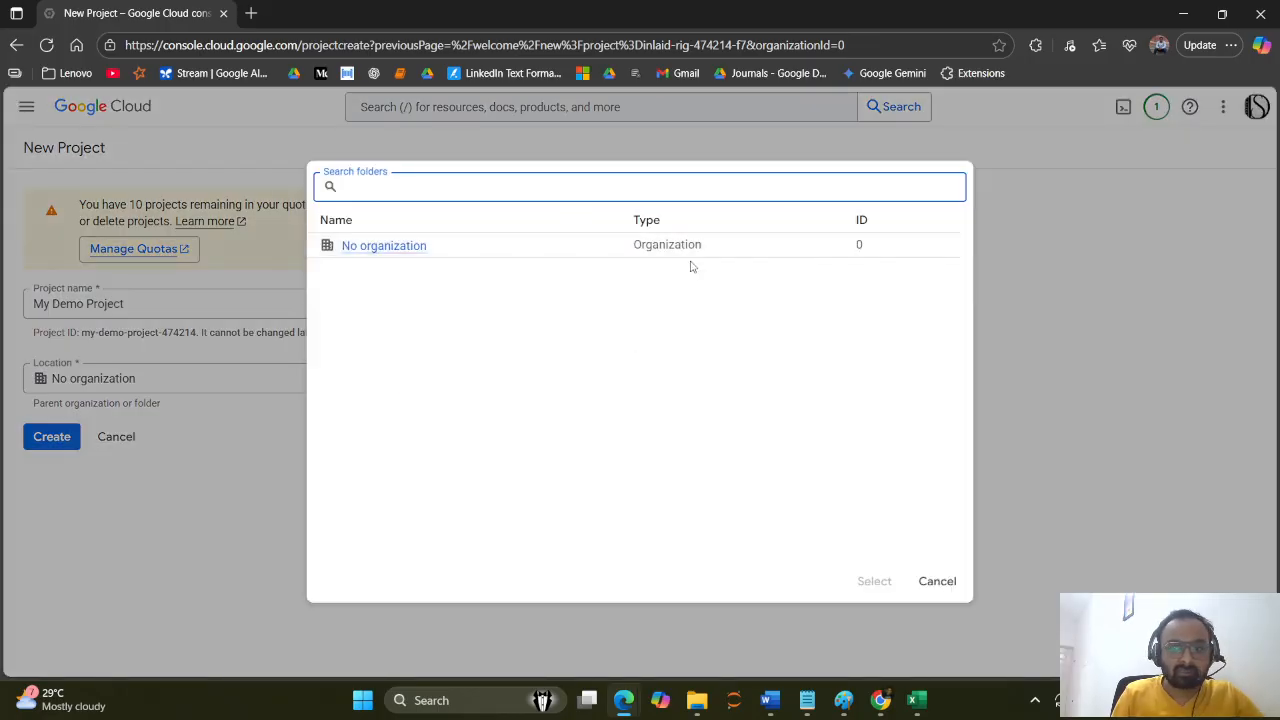
left_click(380, 245)
left_click(60, 441)
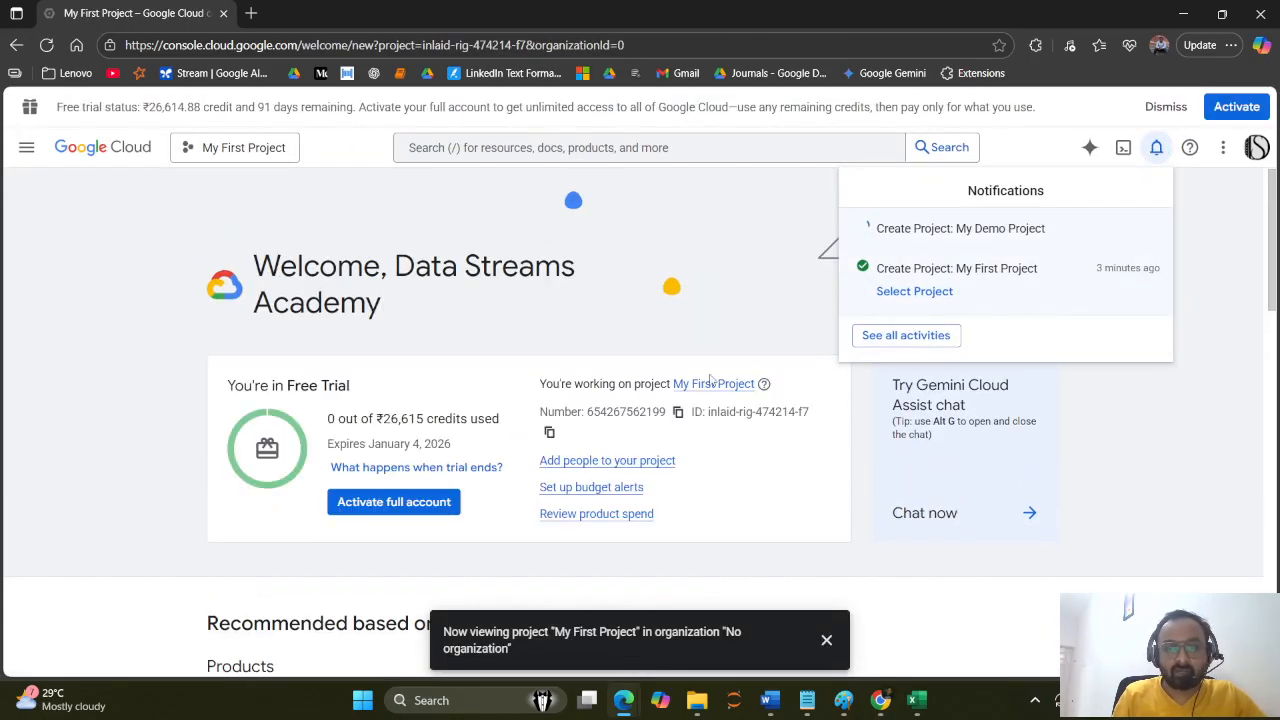
left_click(1238, 232)
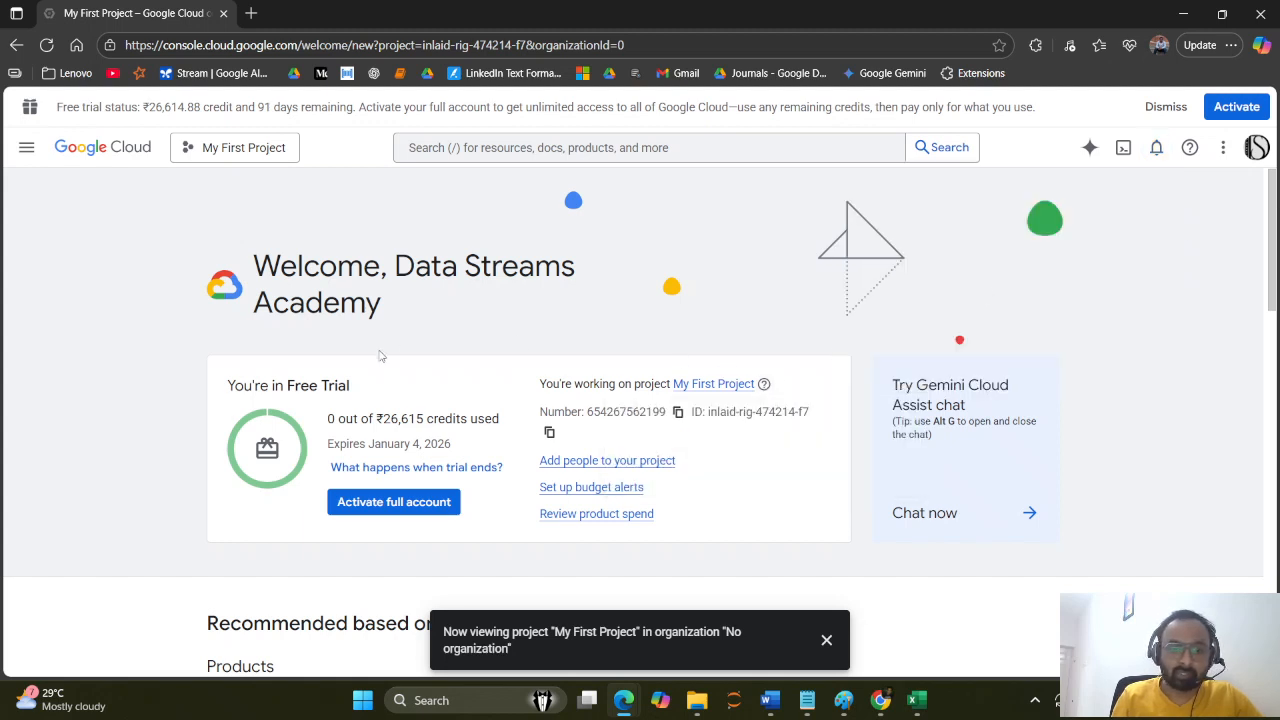
- Review the free trial status and recommended products on the welcome page, dismissing the project notification and the free trial banner
scroll(720, 509, "down", 1)
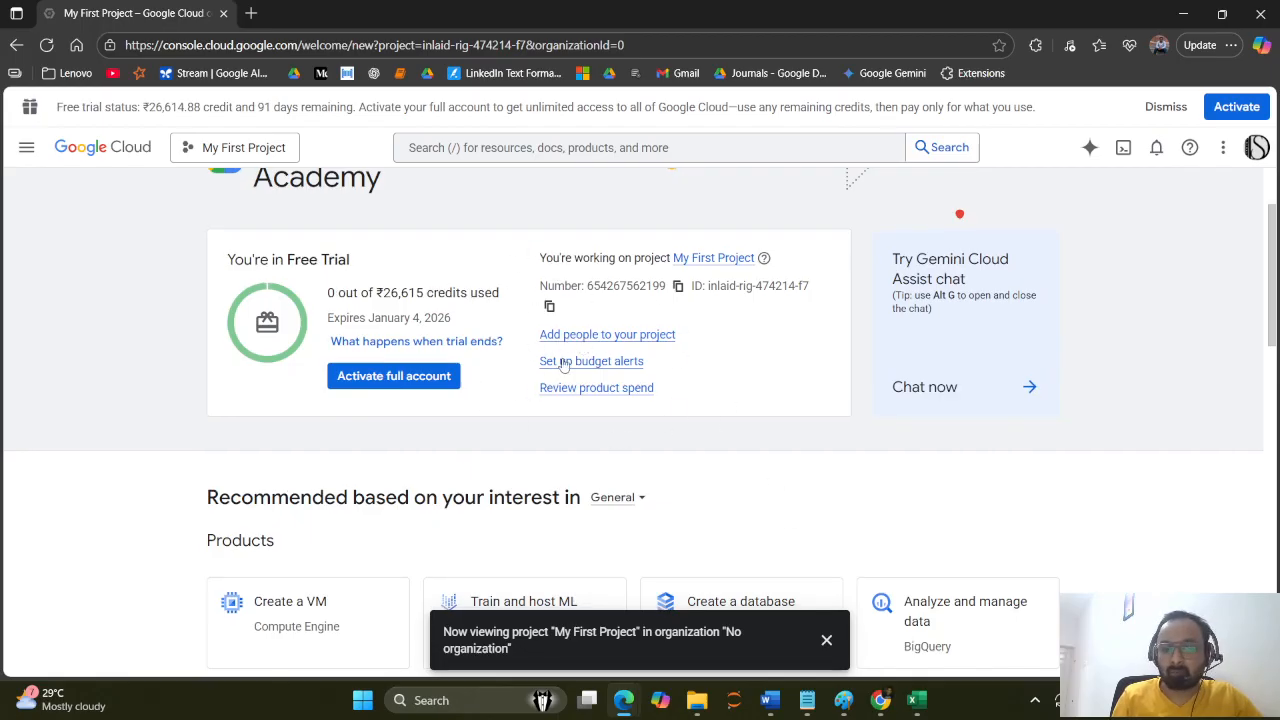
left_click(825, 641)
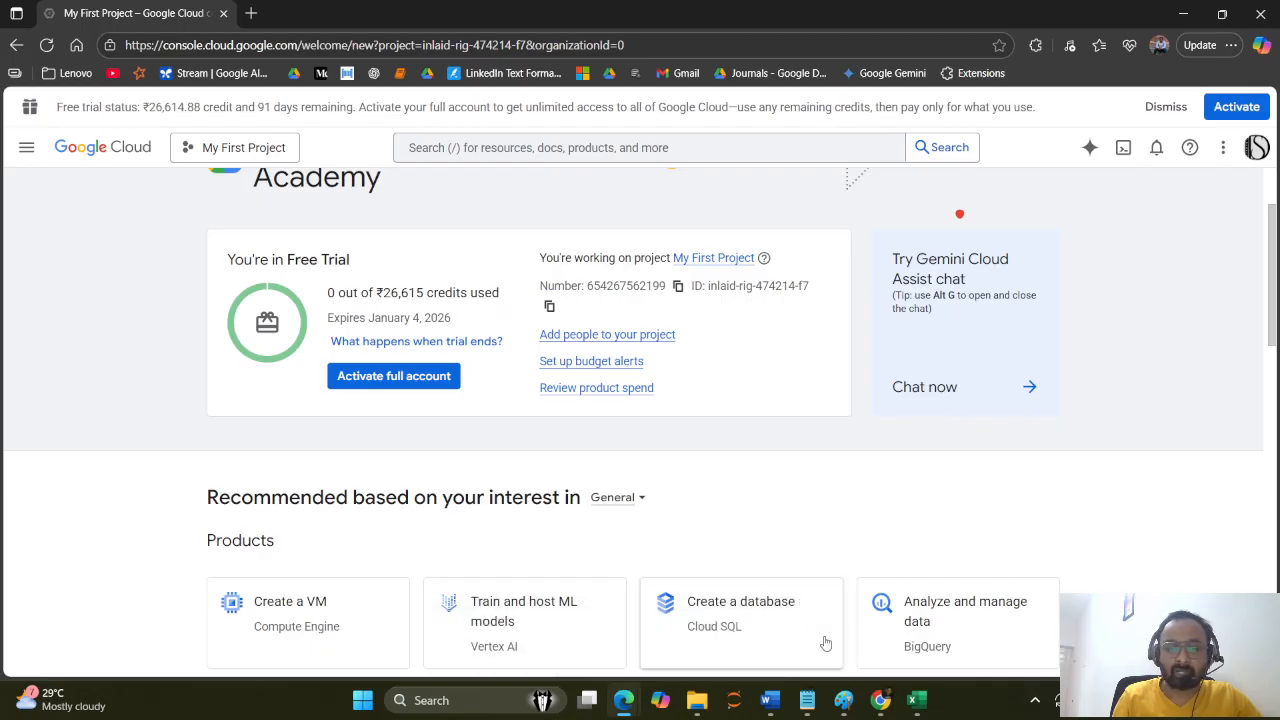
scroll(777, 514, "down", 2)
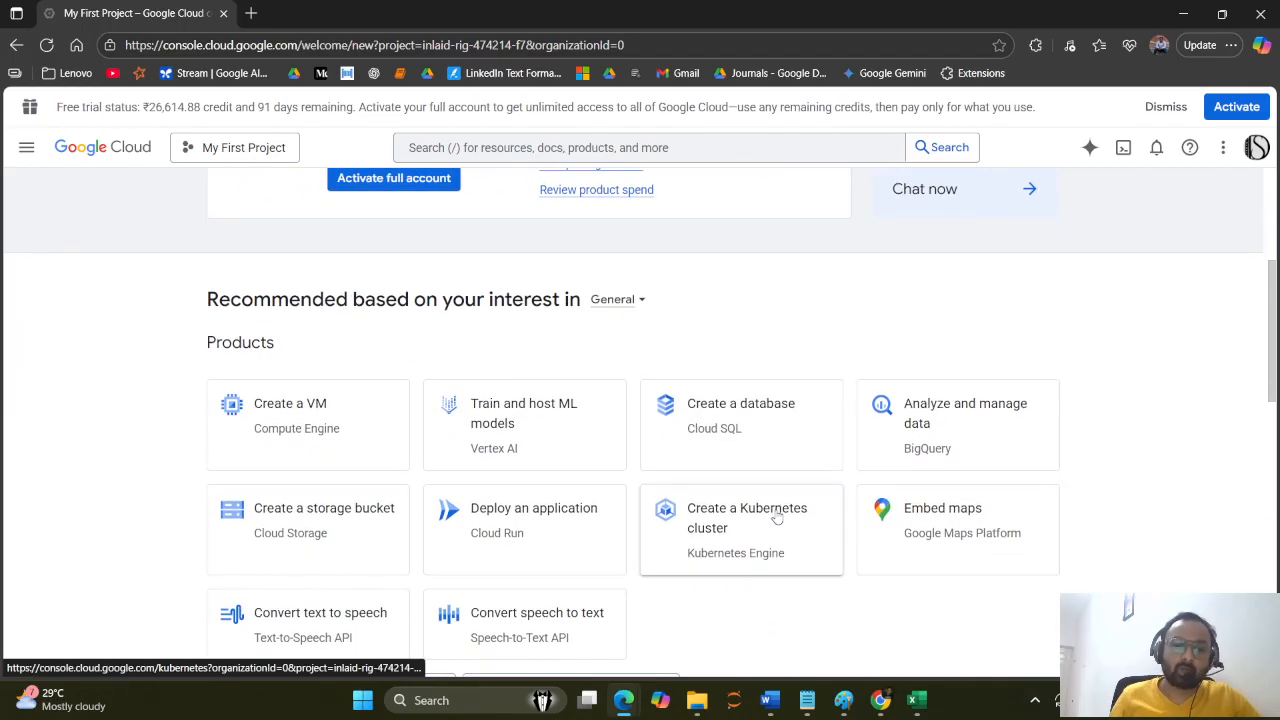
scroll(698, 296, "up", 1)
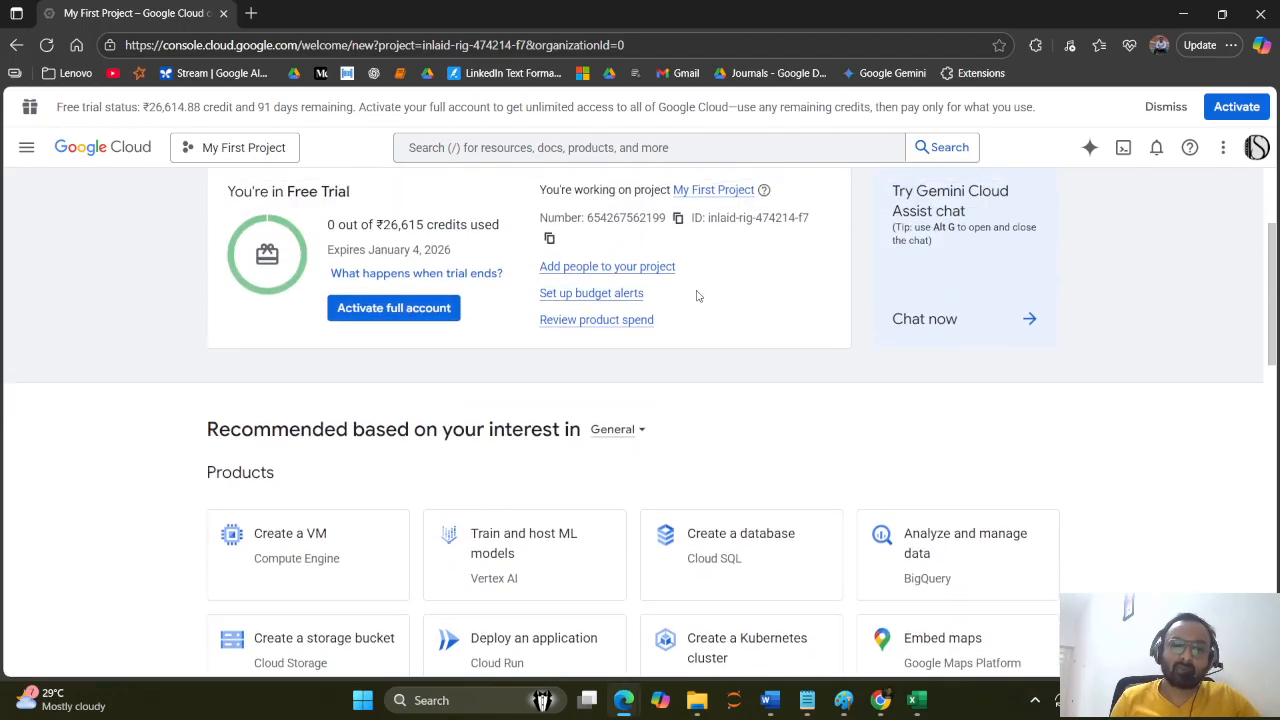
scroll(698, 296, "up", 2)
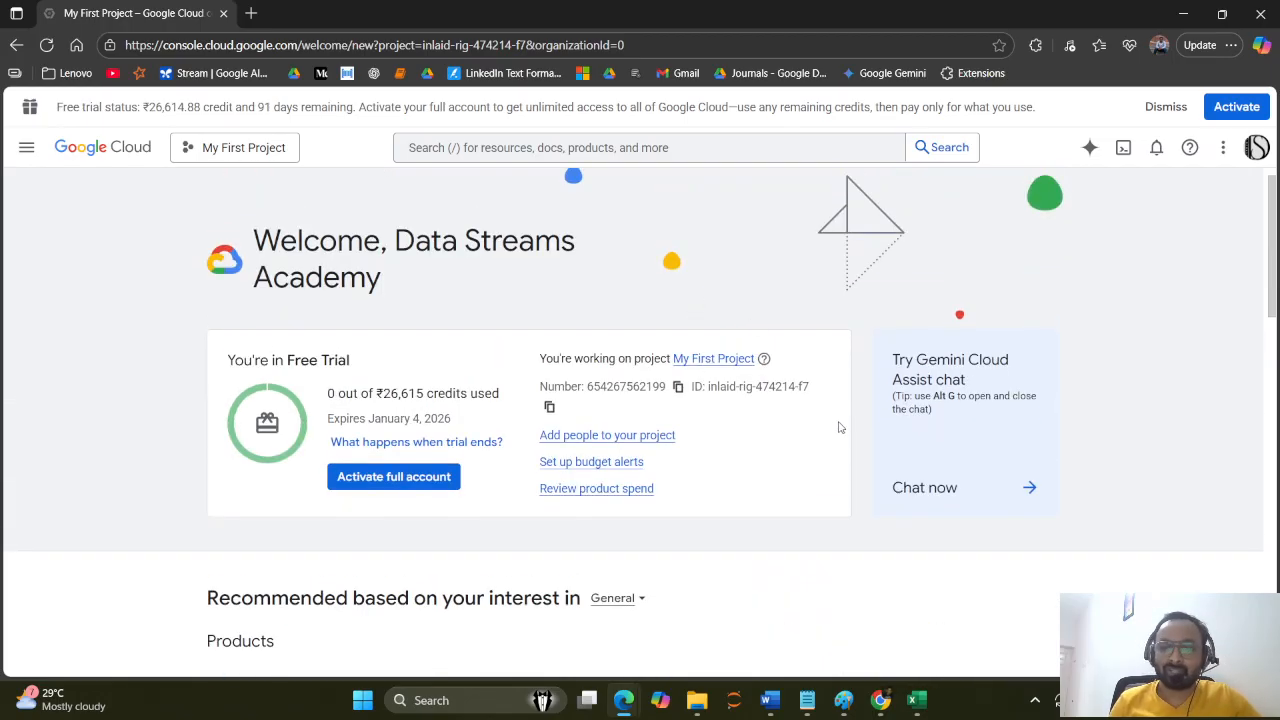
scroll(840, 428, "down", 1)
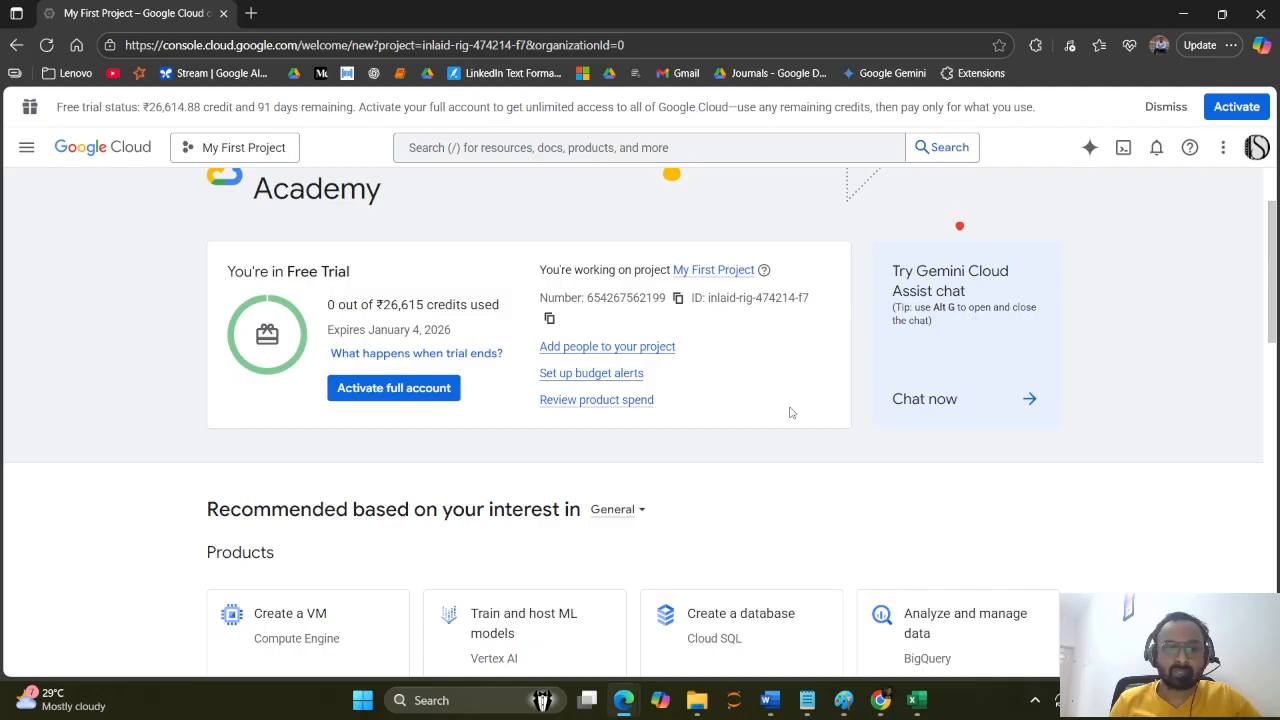
mouse_move(404, 362)
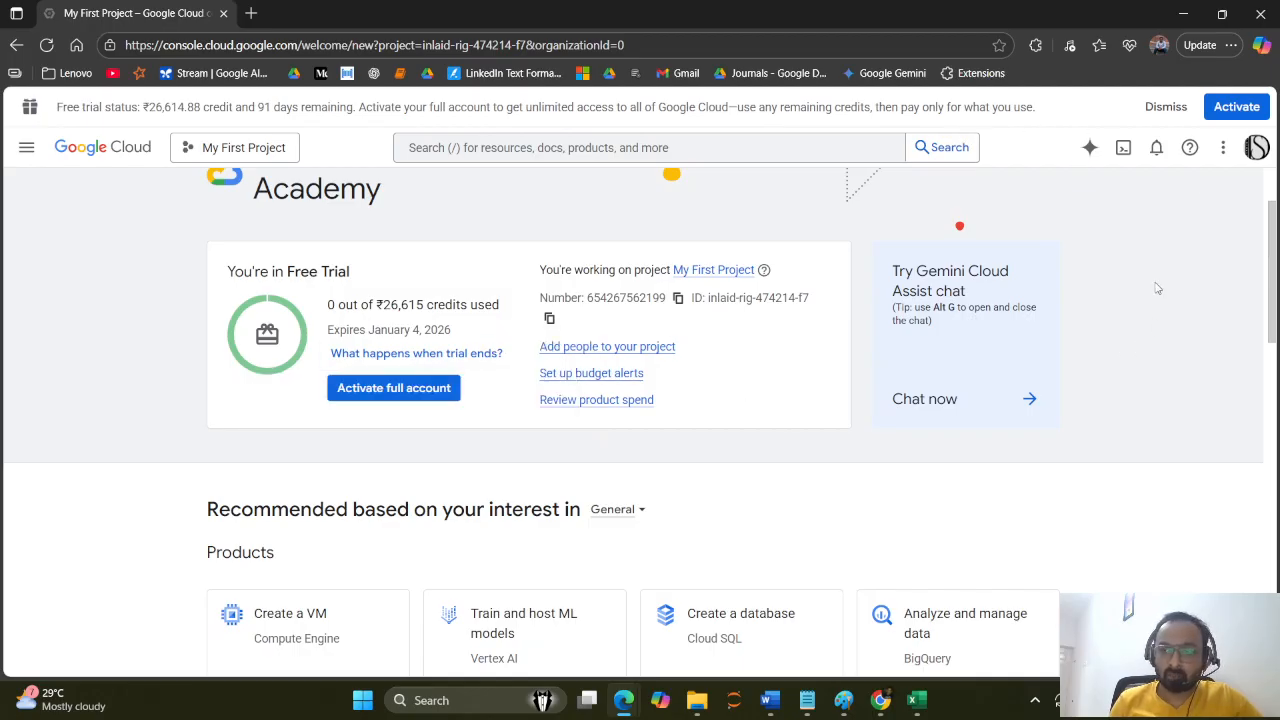
left_click(1166, 106)
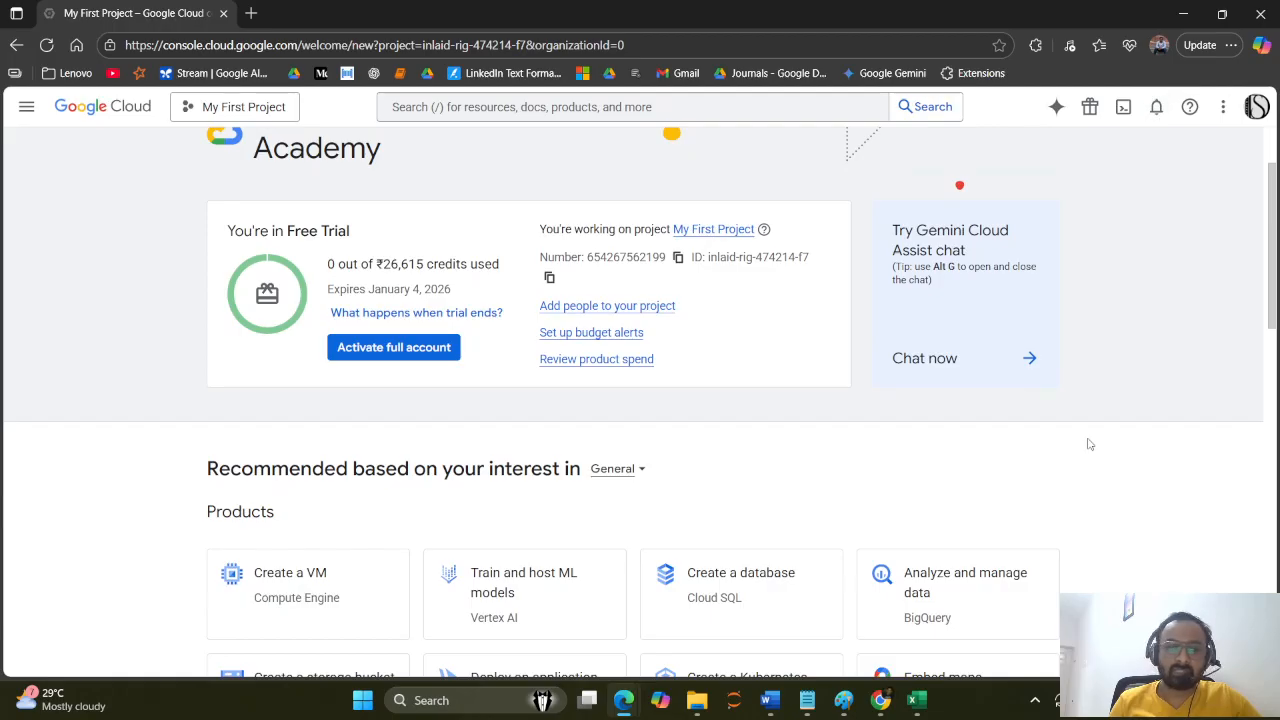
- Choose Create a VM from the recommended products and enable the Compute Engine API for My First Project
scroll(1088, 444, "down", 2)
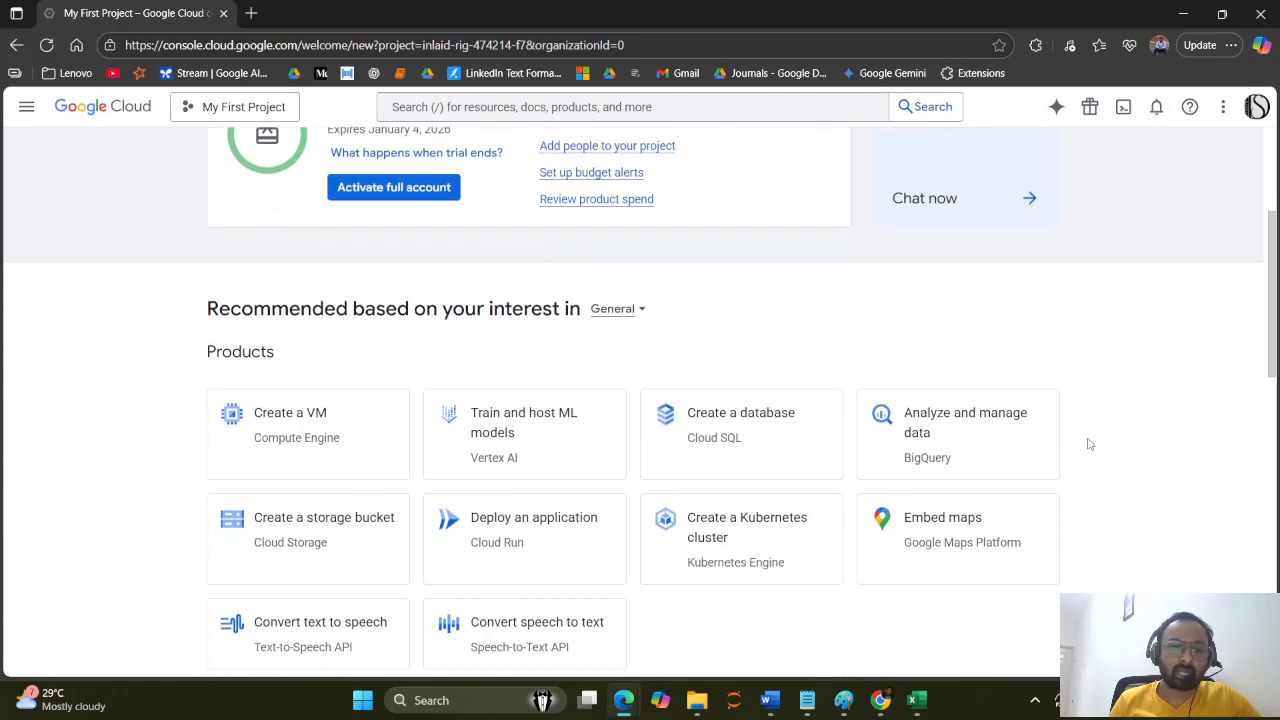
left_click(284, 446)
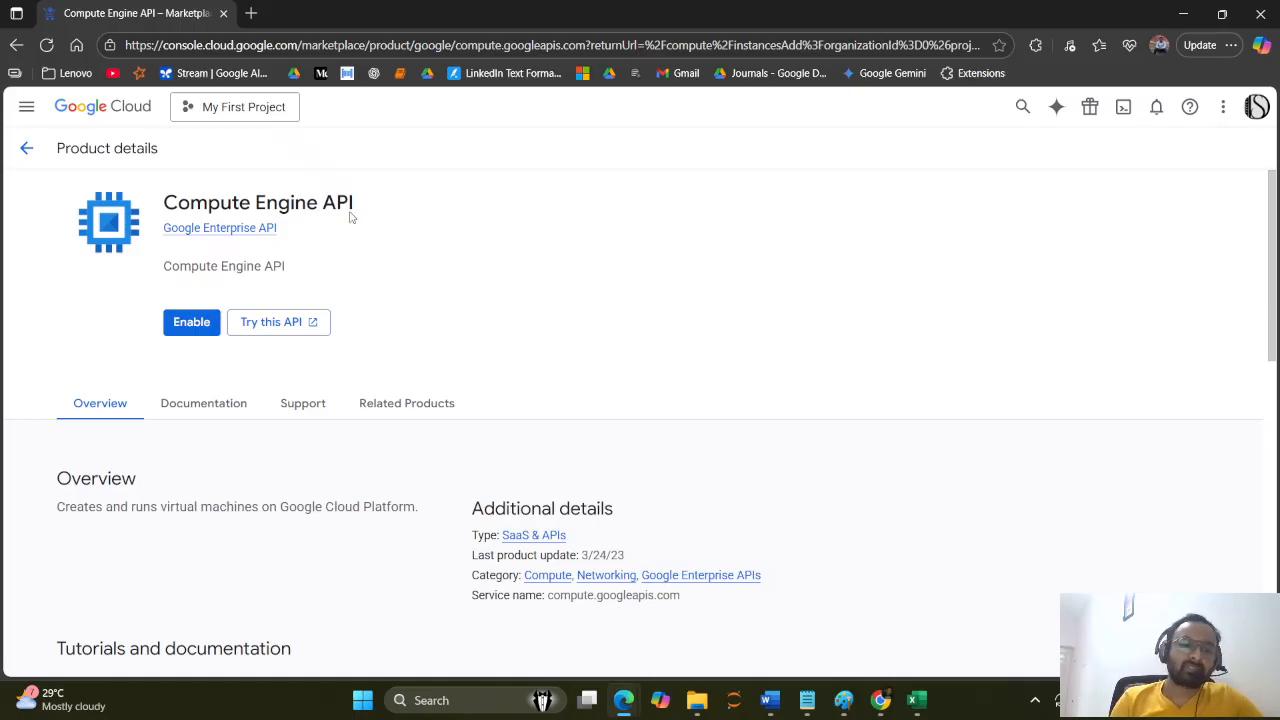
left_click(181, 324)
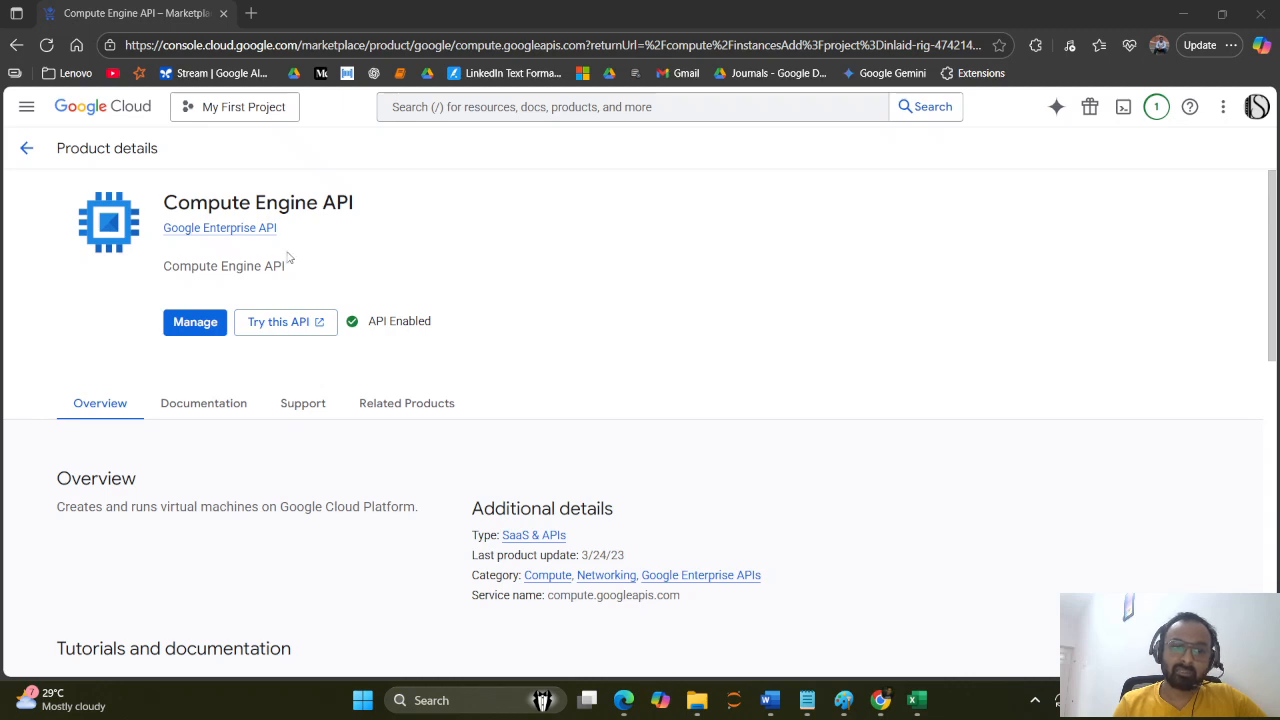
- Open the Compute Engine API reference through Try this API, and close the "snowflake data couch" search page in Chrome
left_click(265, 339)
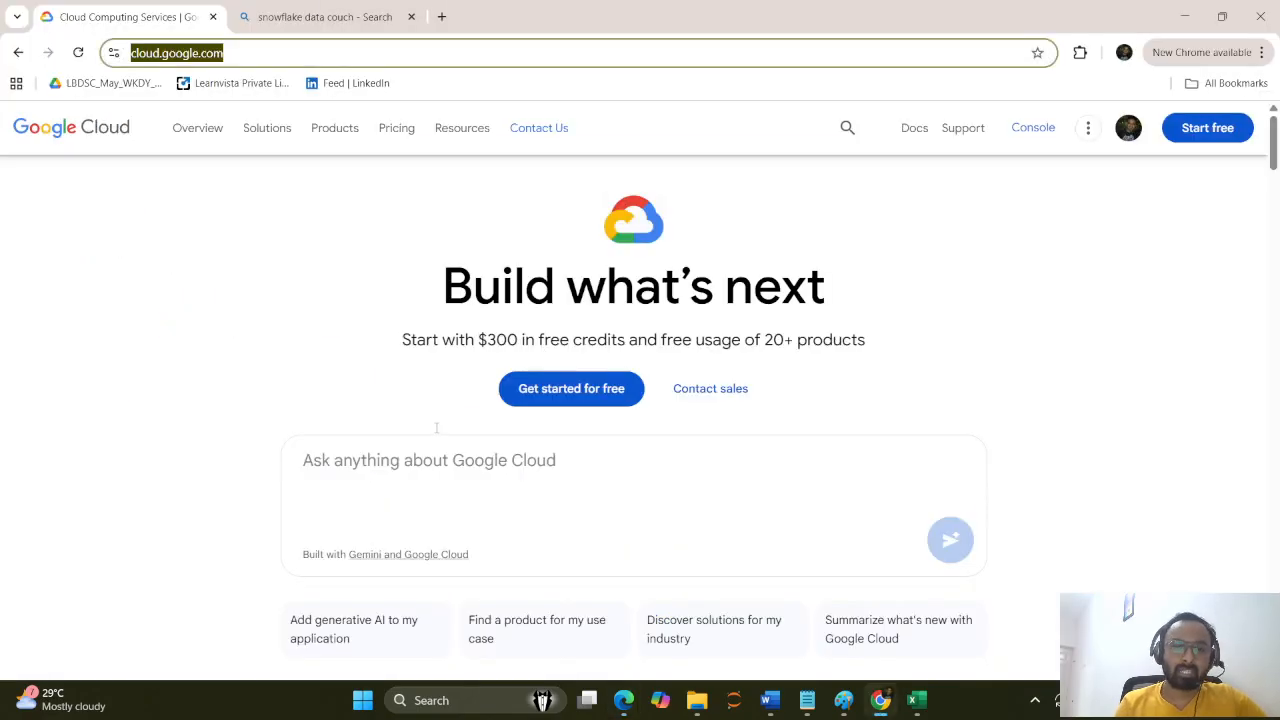
left_click(251, 18)
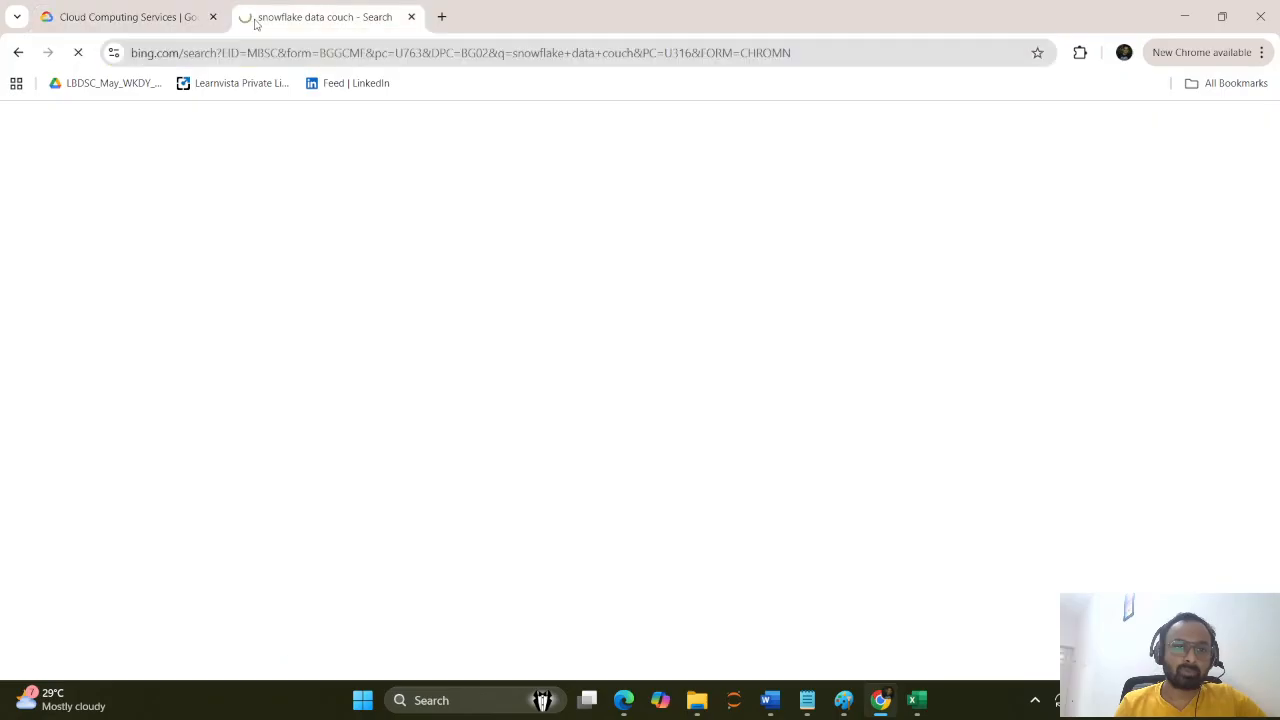
left_click(178, 20)
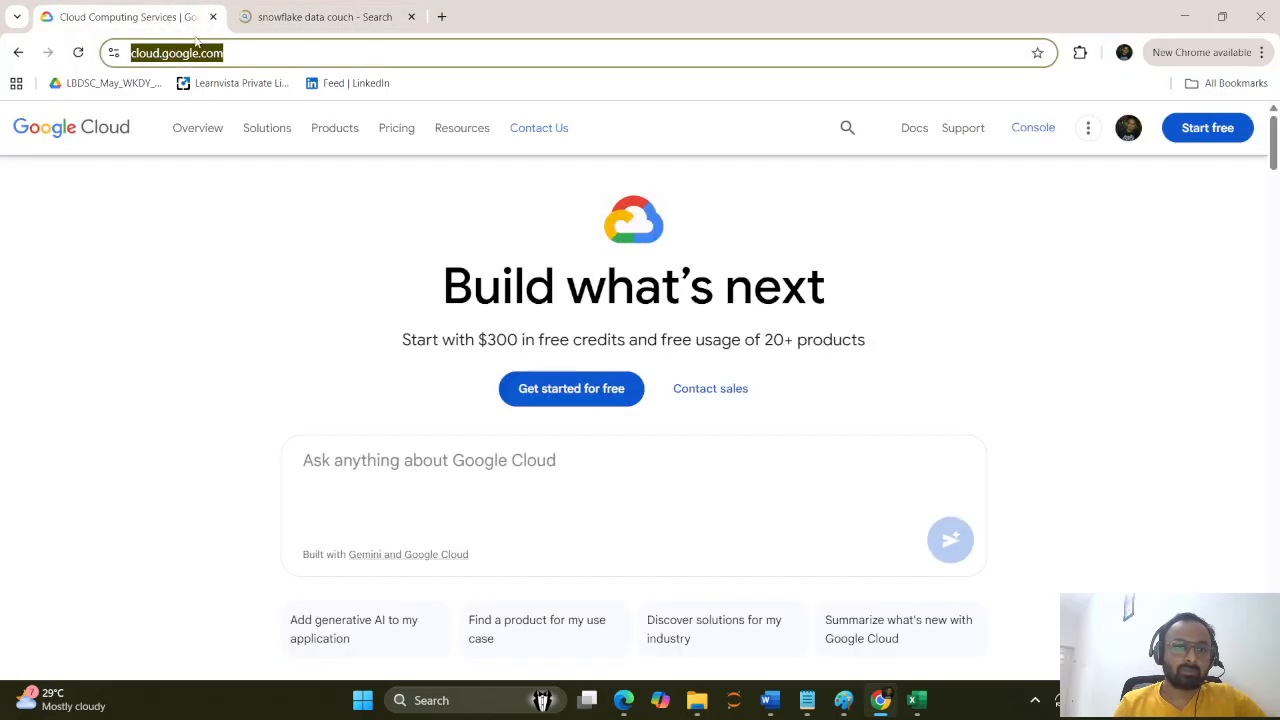
left_click(411, 17)
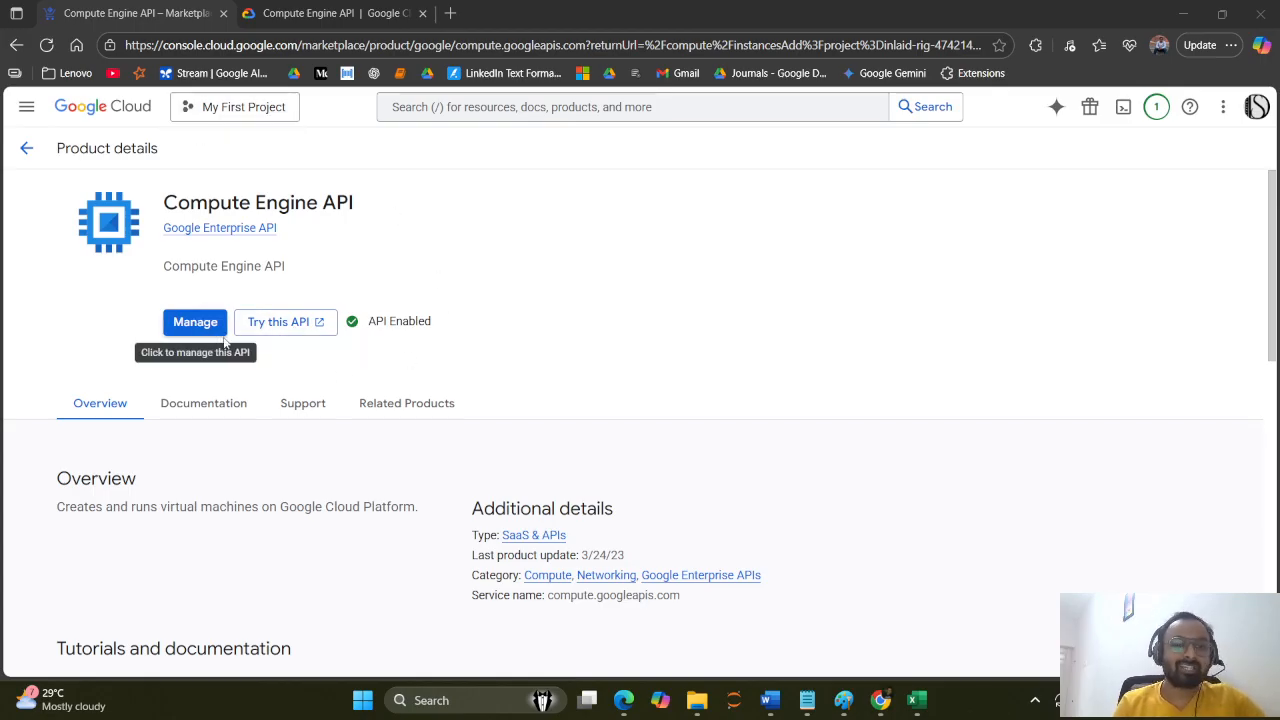
- Examine the Compute Engine API reference, including its discovery document, service endpoint and REST resources
left_click(310, 10)
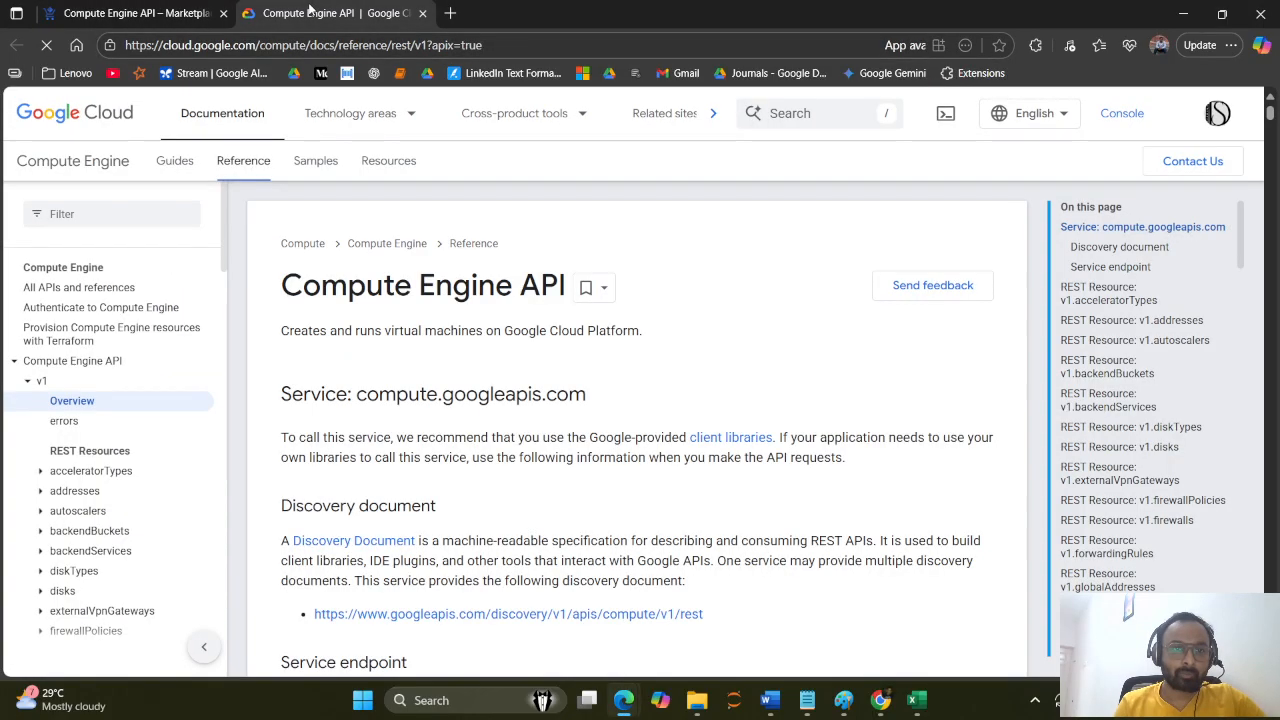
scroll(487, 490, "down", 3)
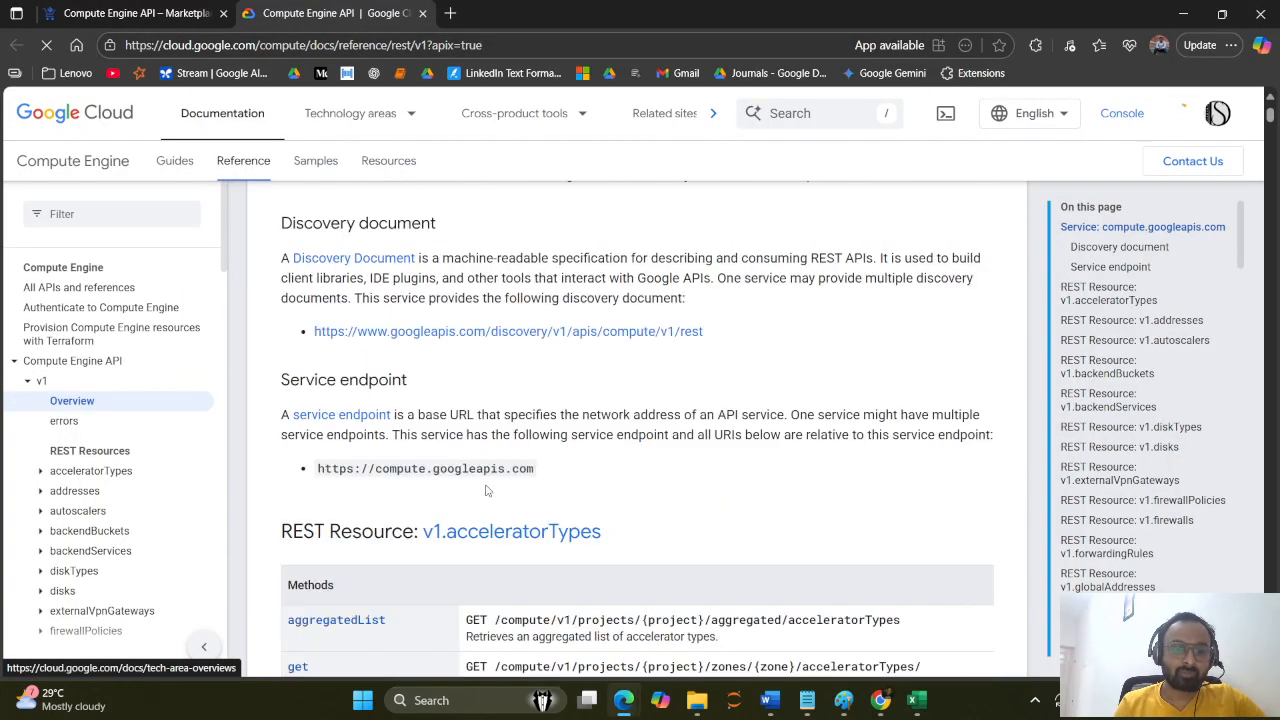
scroll(487, 490, "down", 3)
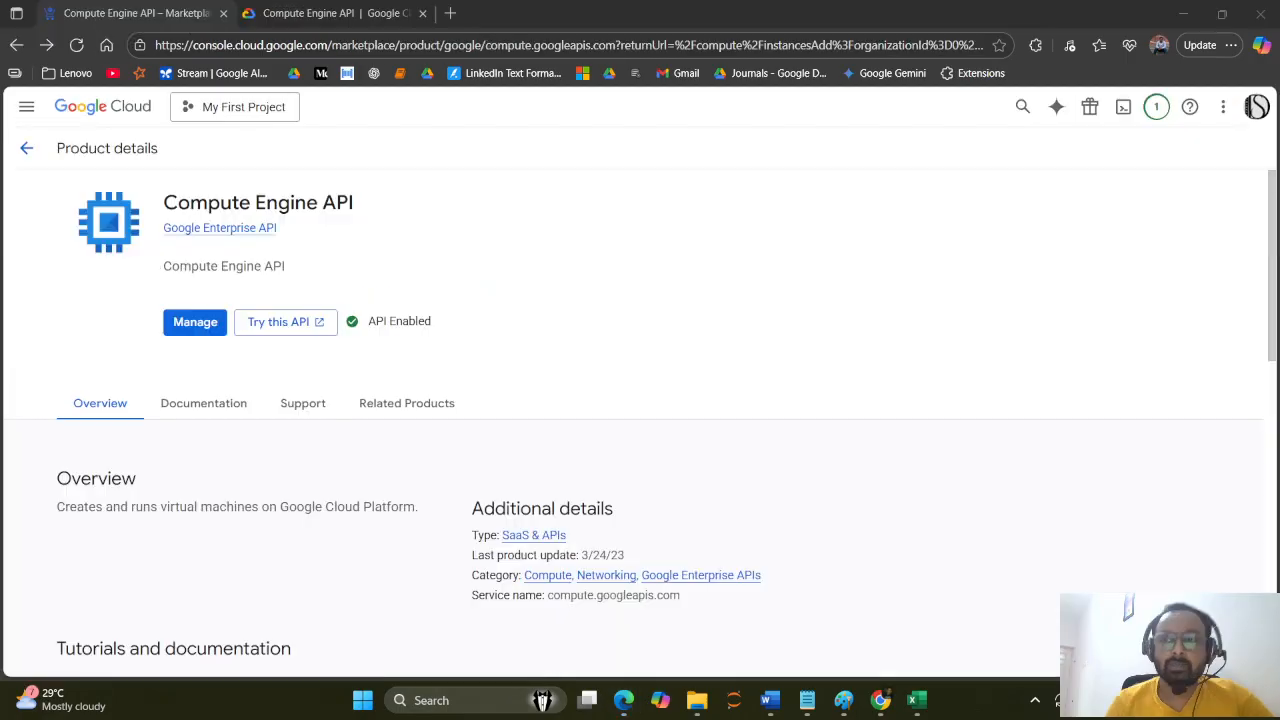
- Go to Compute Engine's VM instances, start creating a new instance and dismiss the introductory tip
left_click(26, 108)
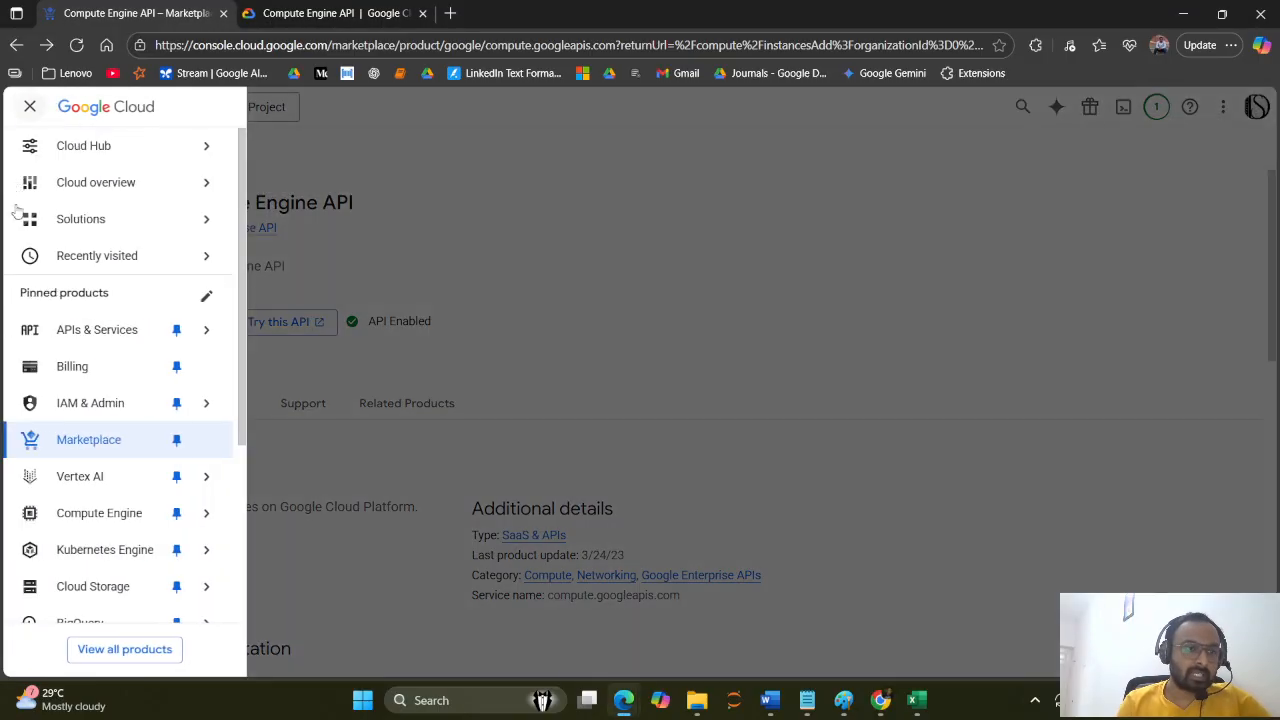
mouse_move(53, 488)
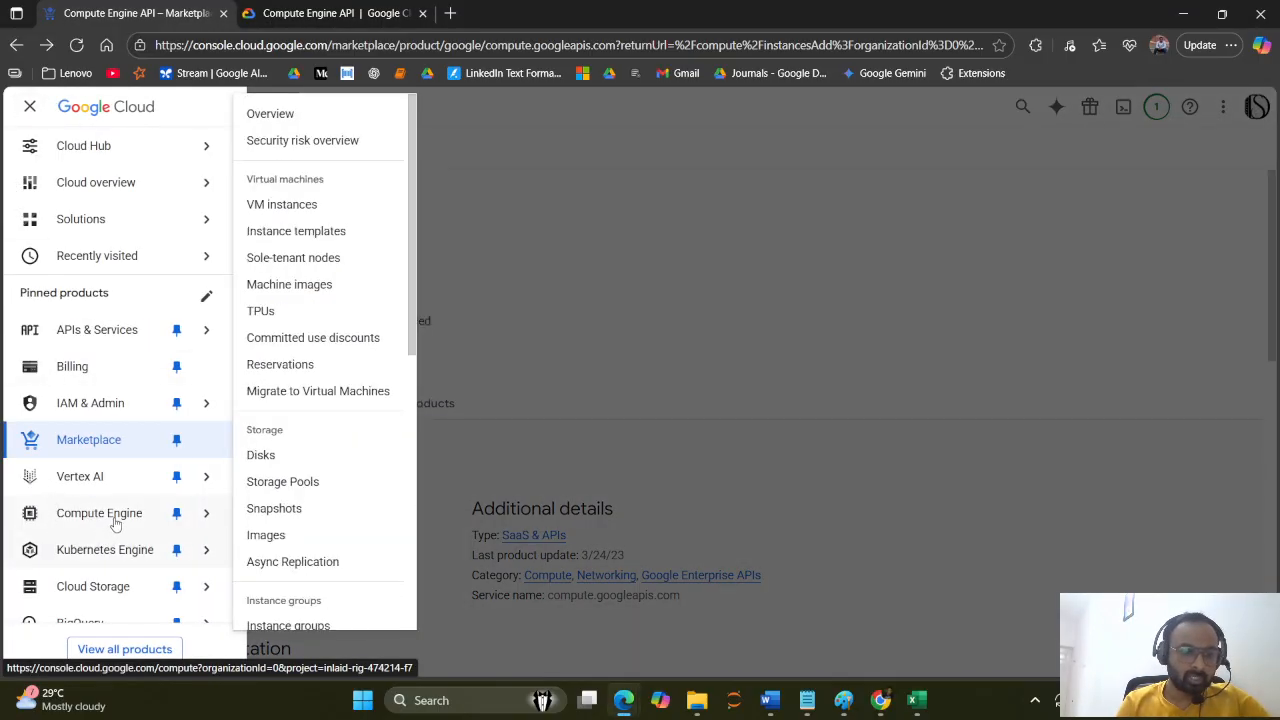
left_click(281, 206)
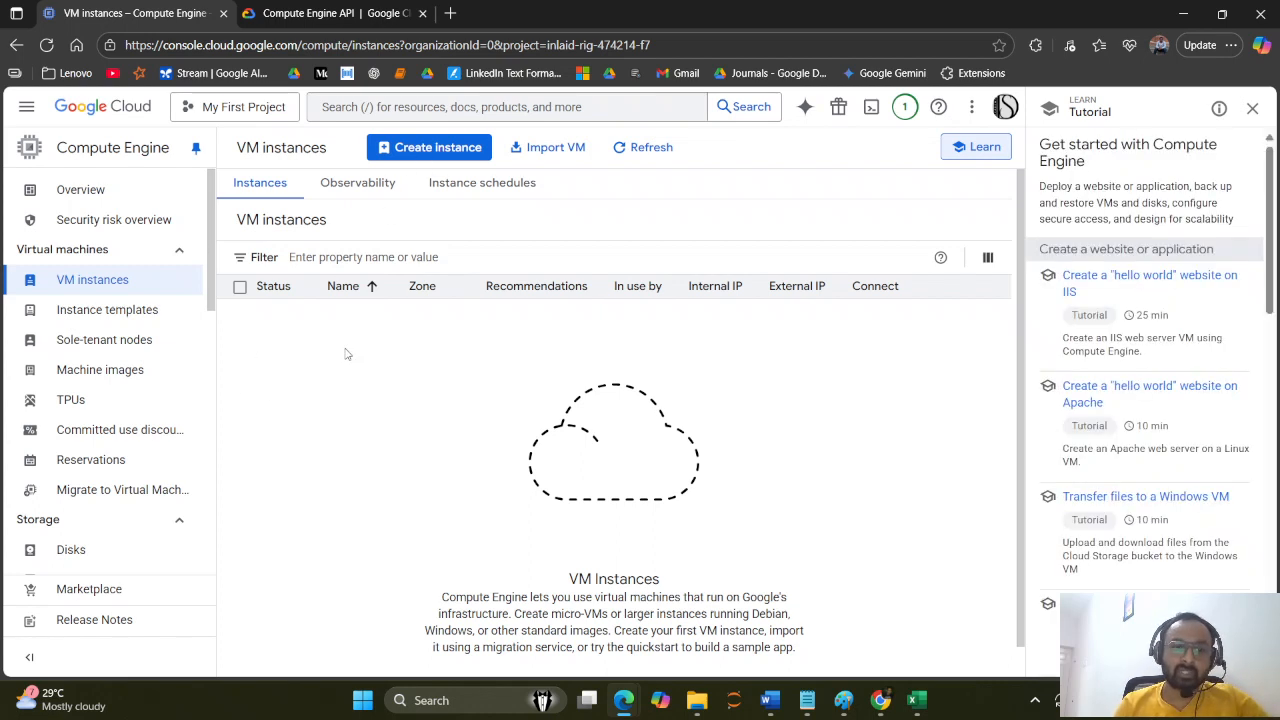
left_click(409, 150)
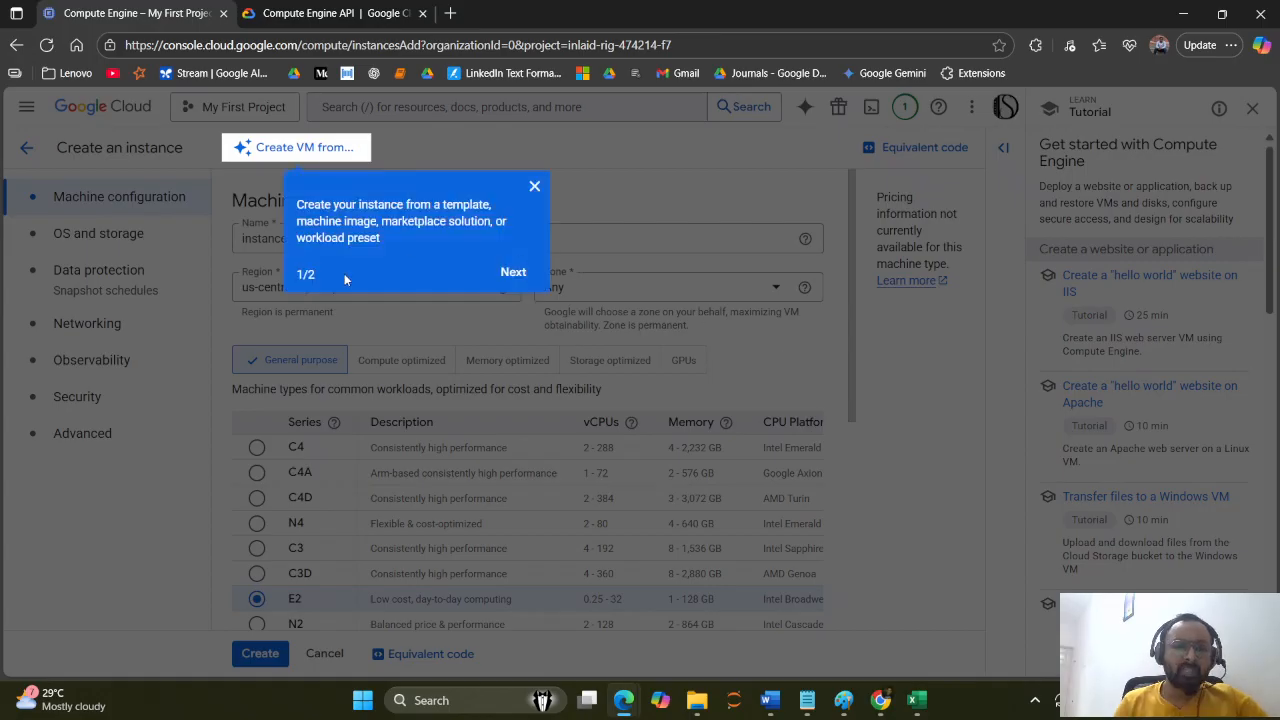
left_click(534, 186)
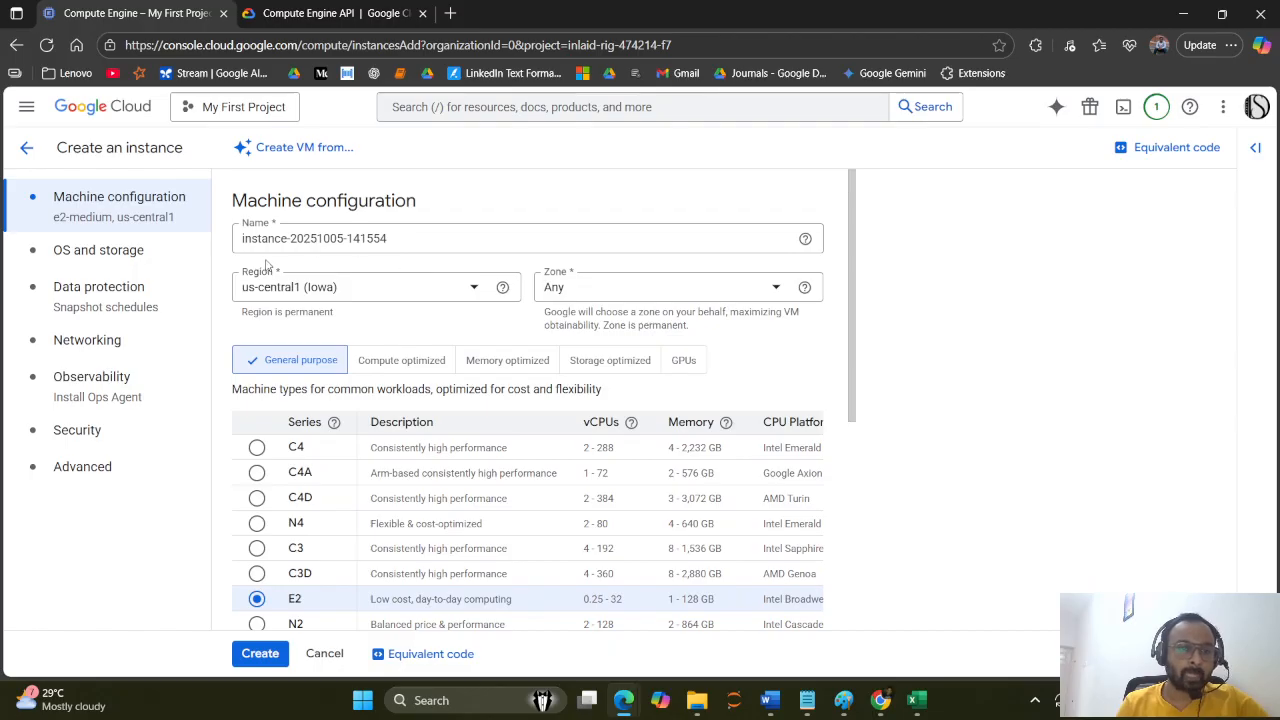
- Set the new instance's region to asia-south1 (Mumbai) and its zone to asia-south1-a
left_click(244, 248)
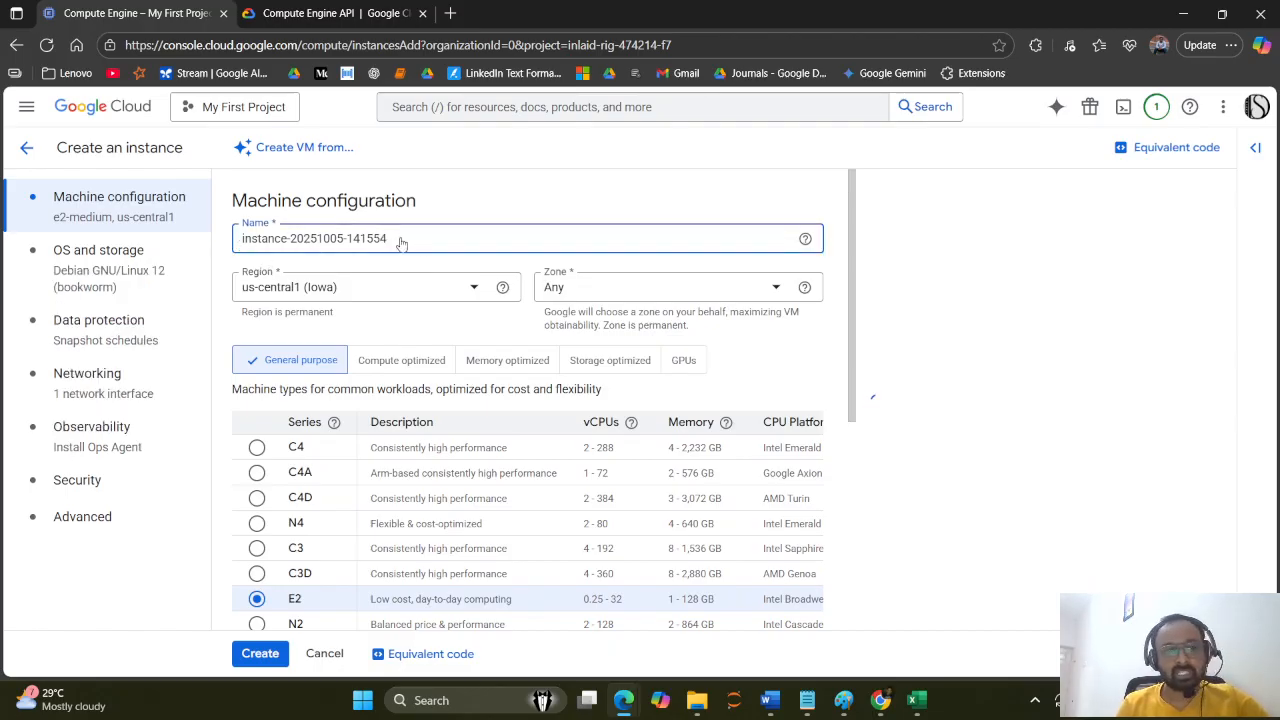
left_click(478, 293)
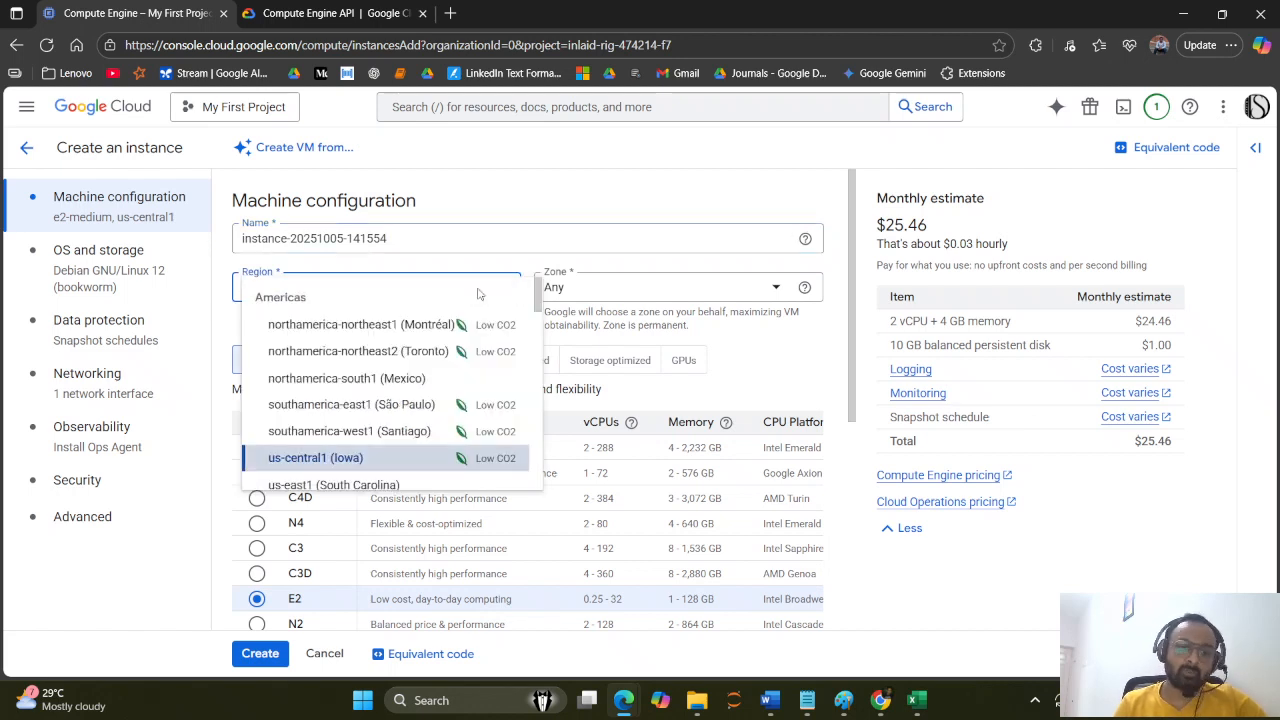
scroll(420, 403, "down", 3)
scroll(420, 403, "down", 1)
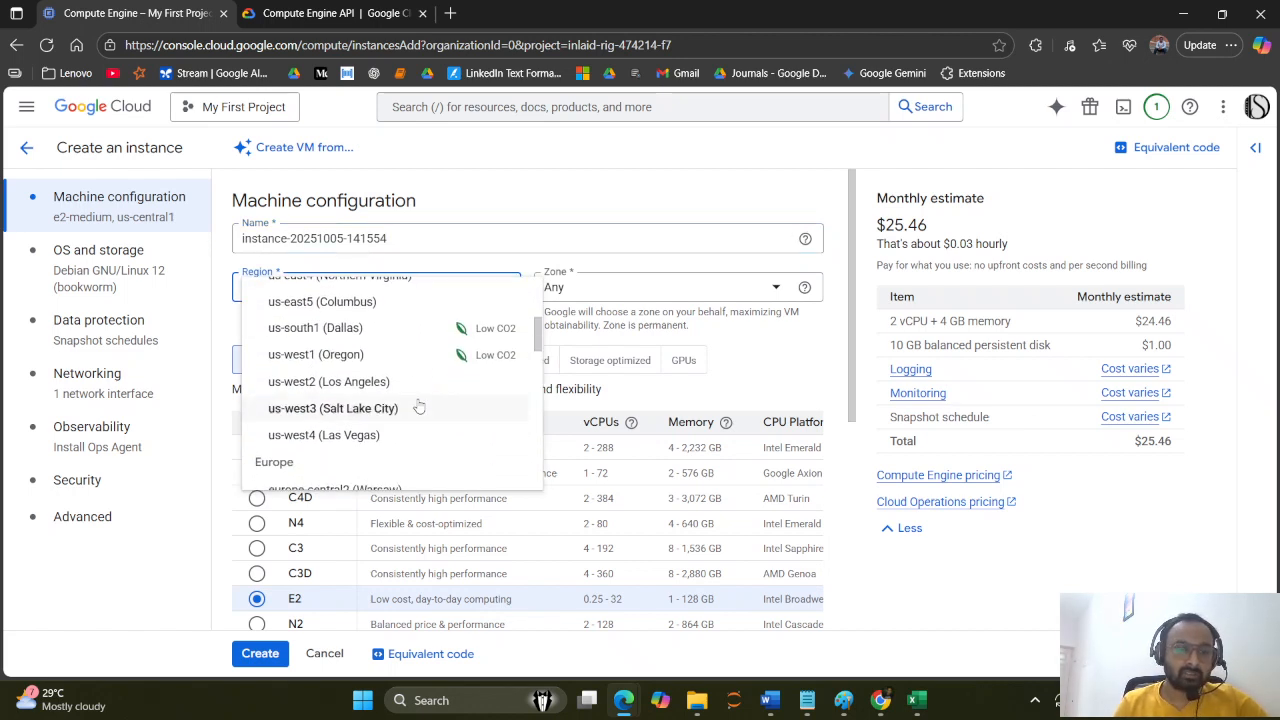
scroll(420, 440, "up", 2)
scroll(420, 460, "down", 5)
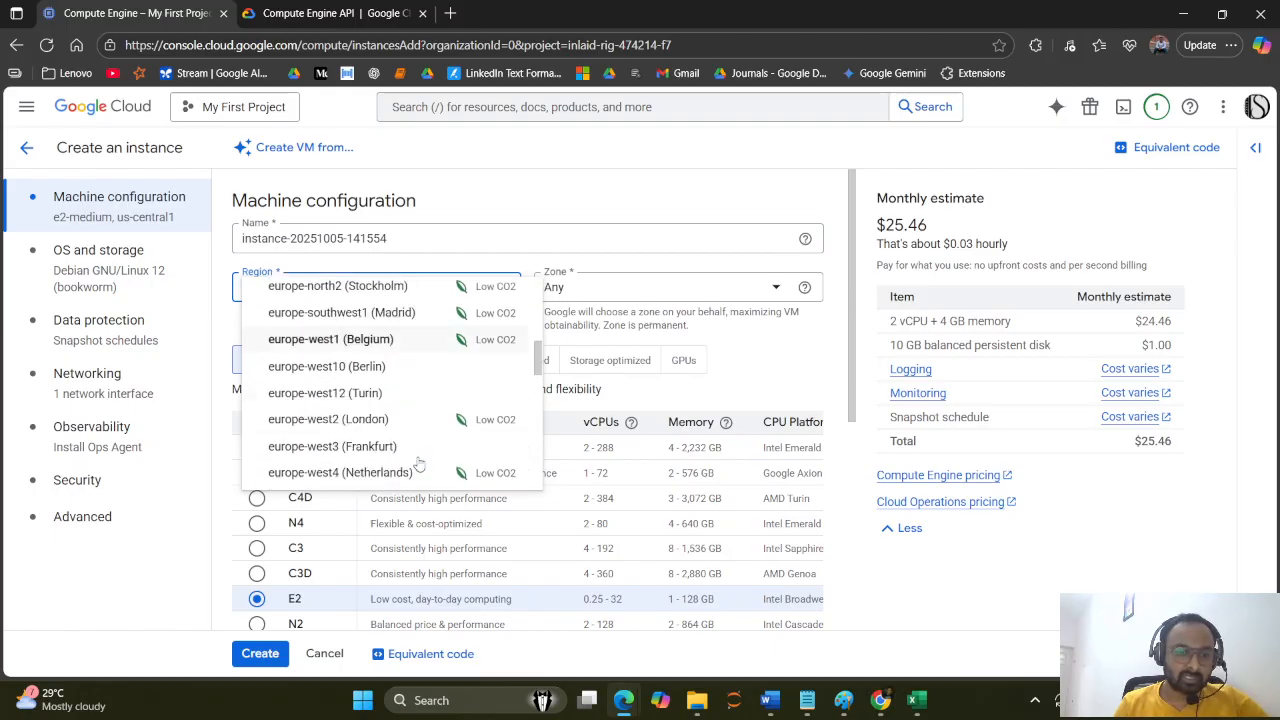
scroll(418, 463, "down", 4)
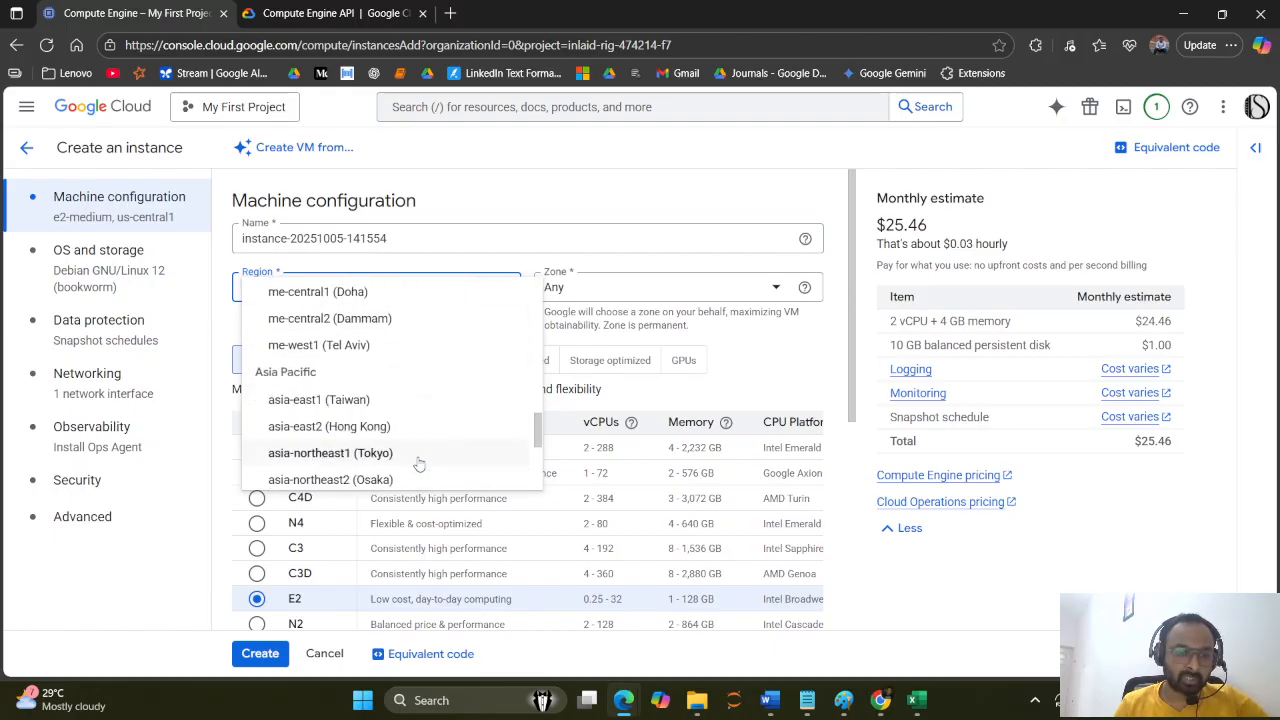
scroll(418, 463, "down", 5)
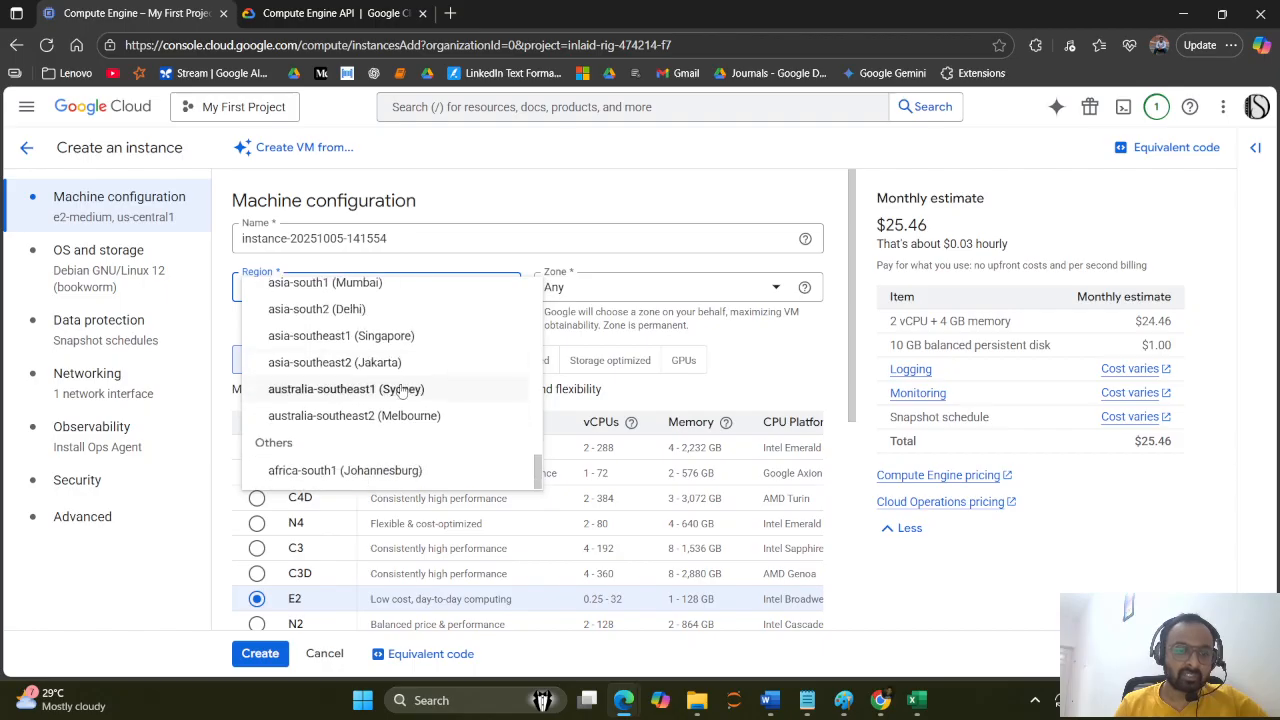
scroll(408, 356, "up", 1)
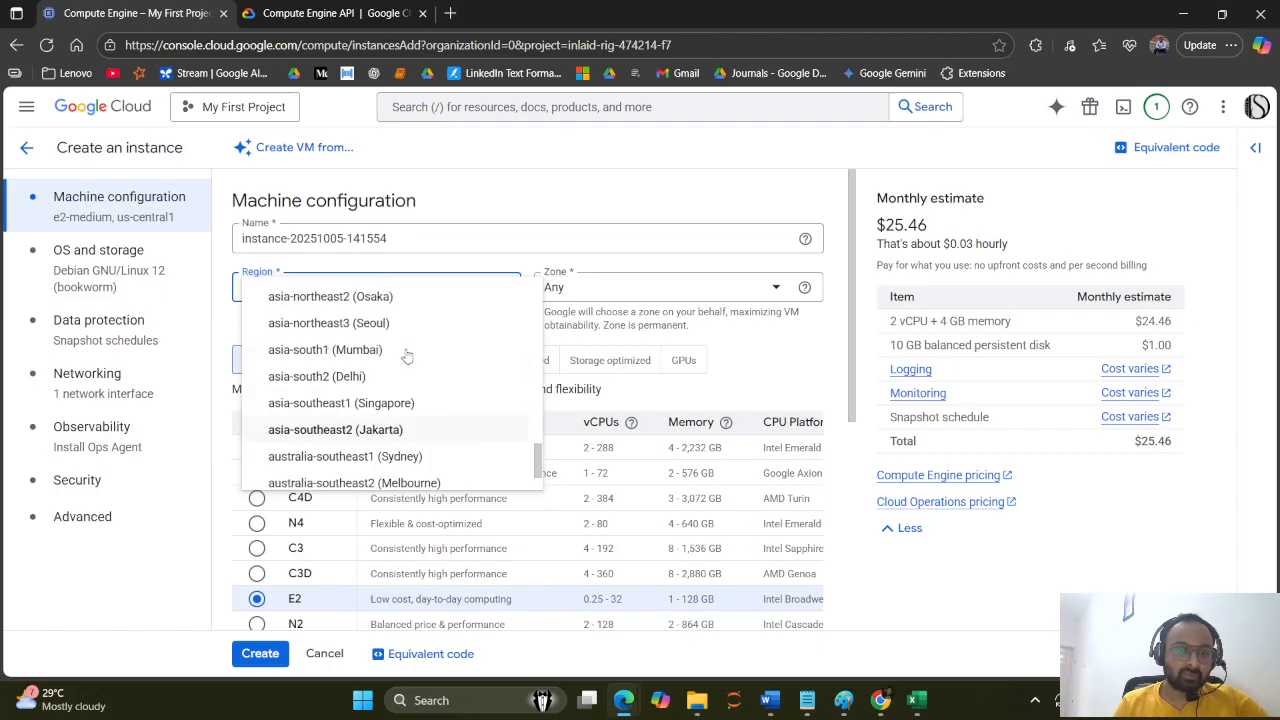
left_click(337, 352)
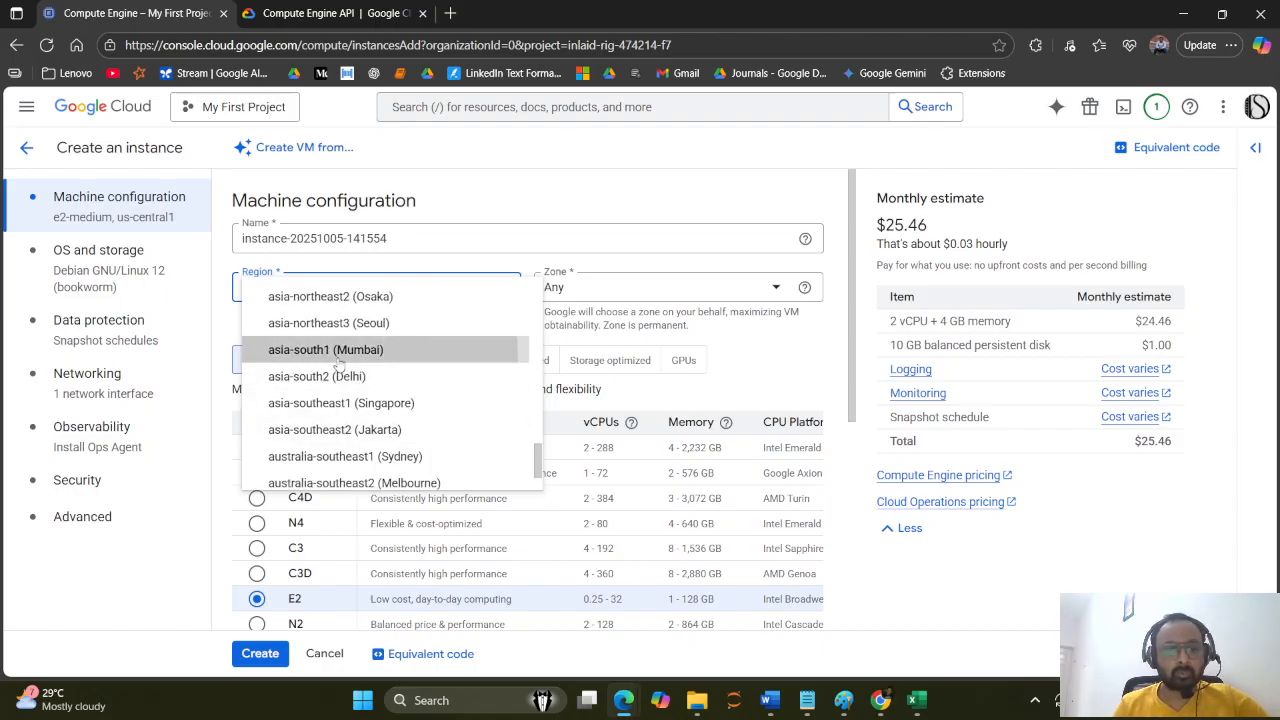
left_click(596, 287)
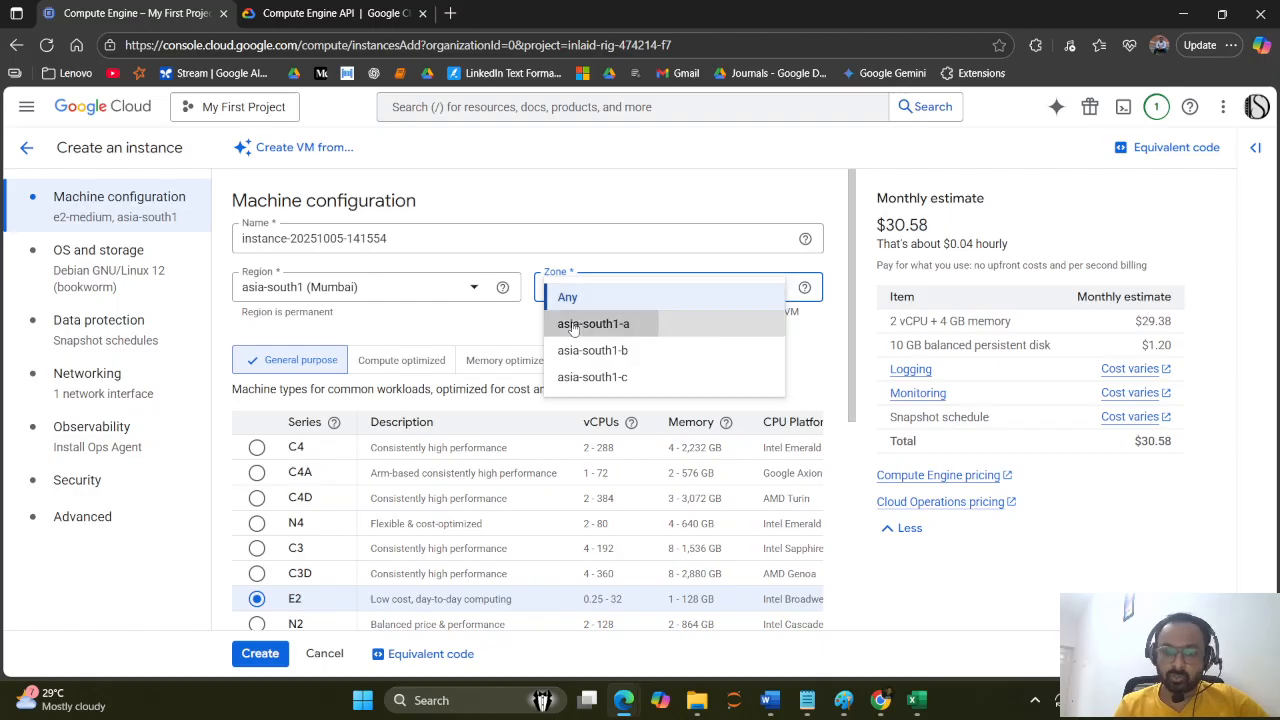
left_click(573, 326)
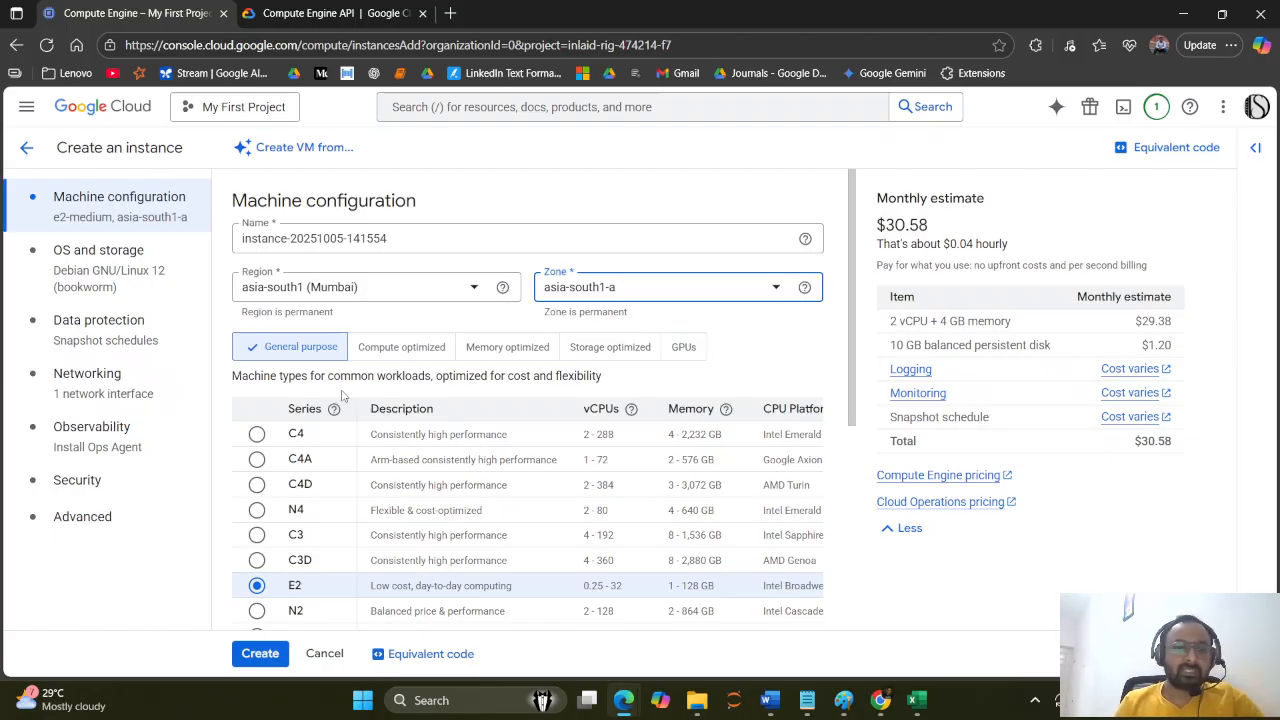
- Compare the general-purpose machine series and the Compute optimized category, returning to General purpose with the E2 series
scroll(395, 455, "down", 1)
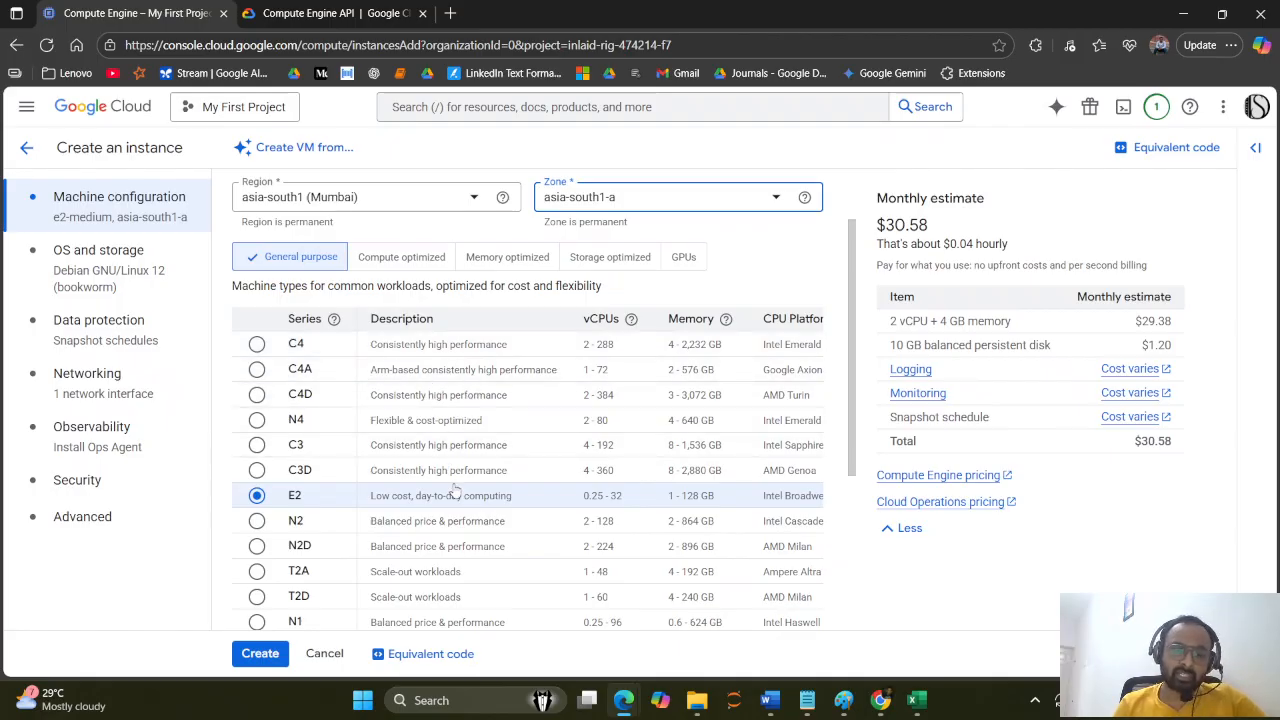
scroll(455, 490, "down", 1)
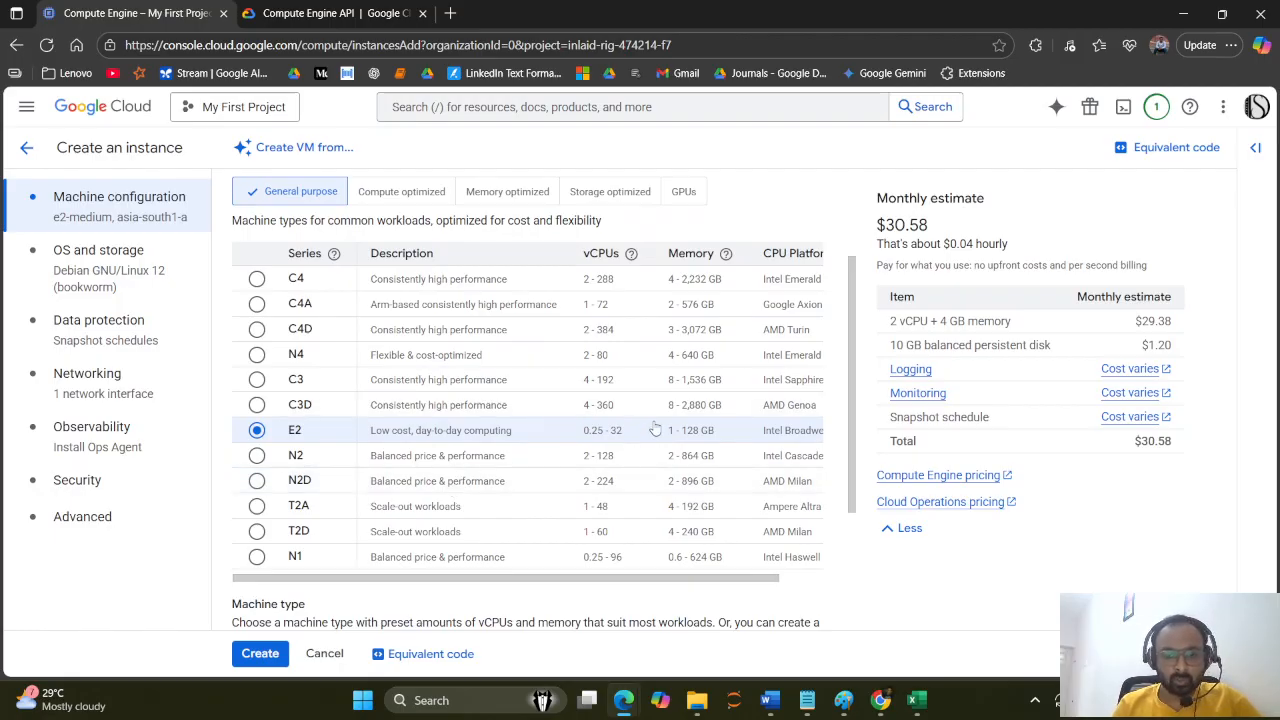
scroll(655, 428, "right", 1)
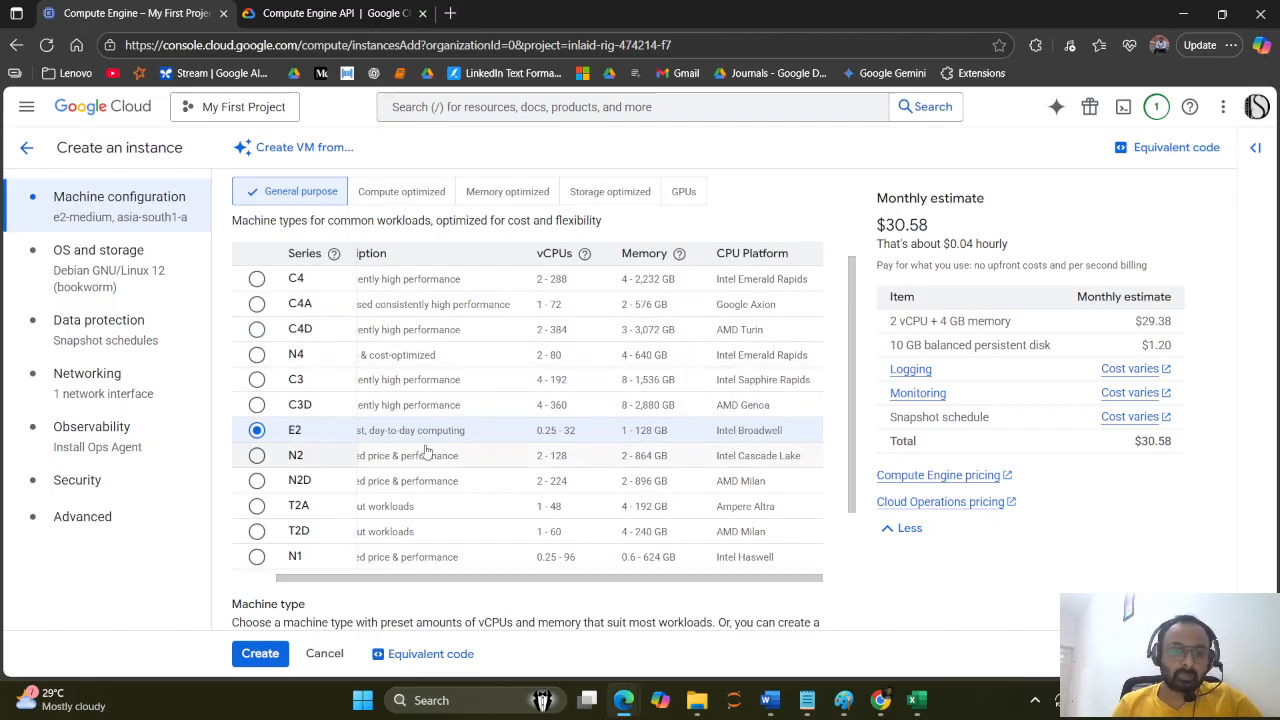
scroll(427, 452, "left", 1)
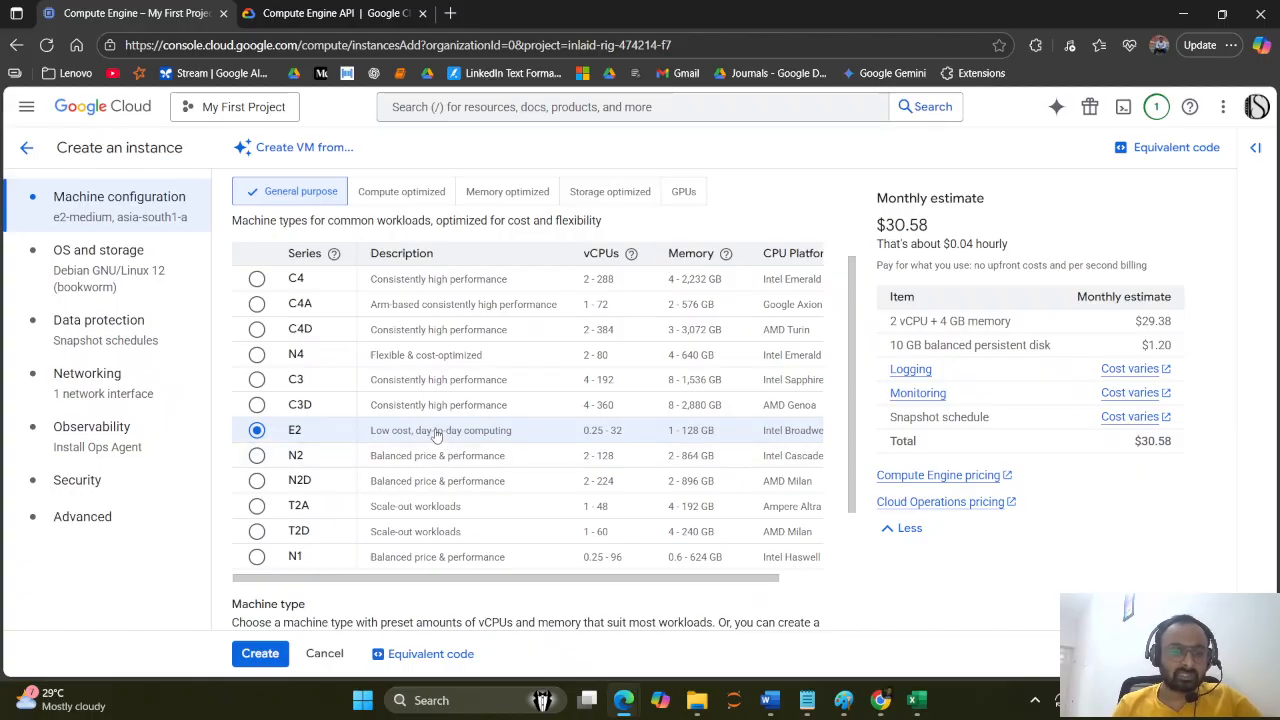
scroll(436, 465, "down", 1)
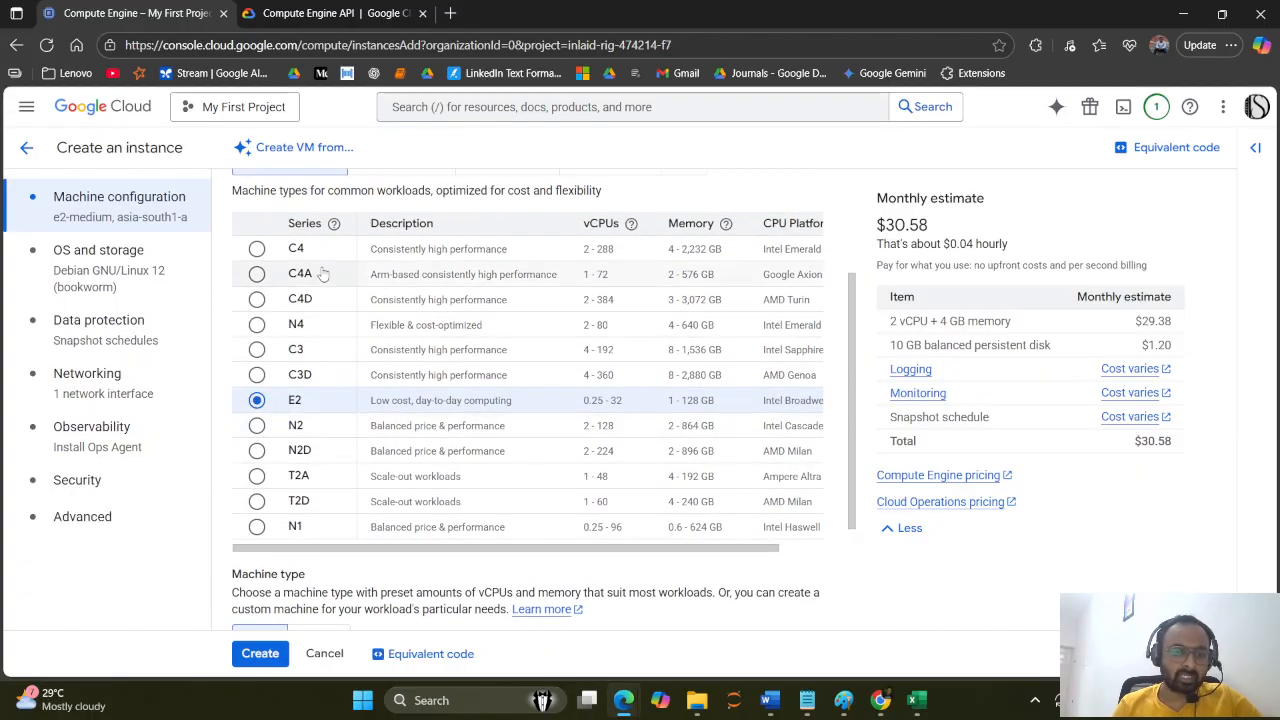
scroll(248, 402, "up", 2)
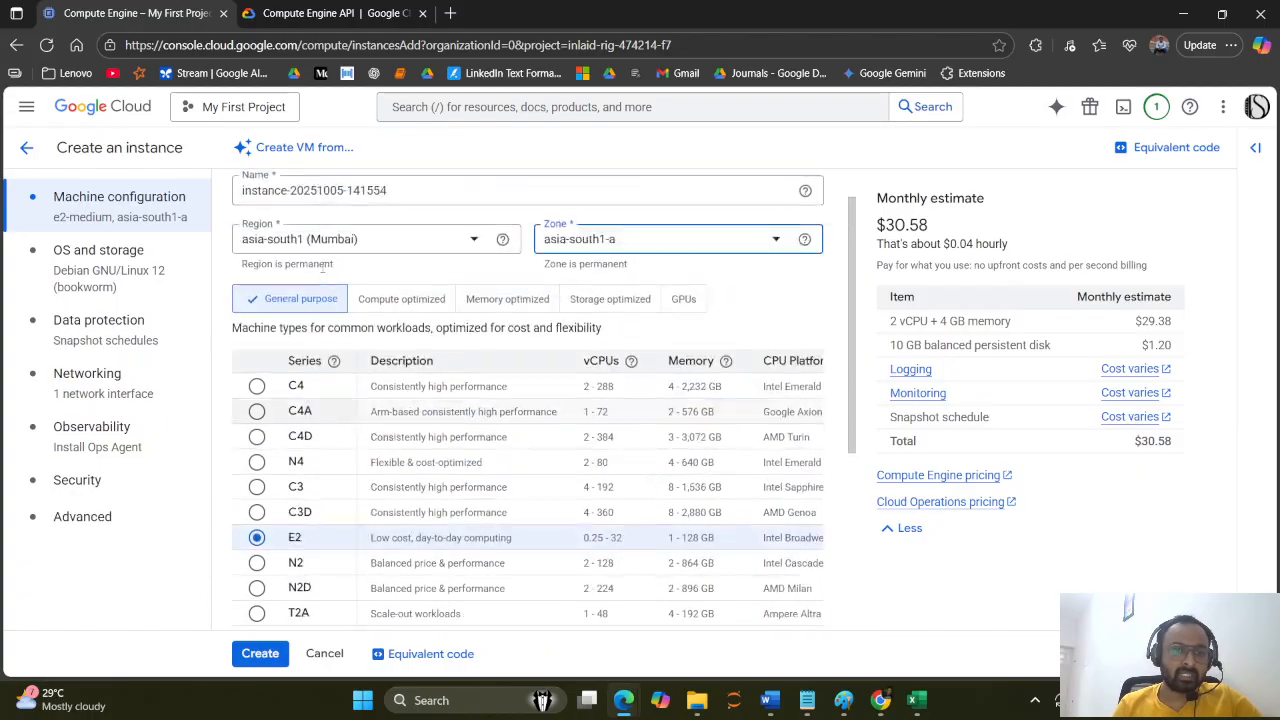
left_click(403, 309)
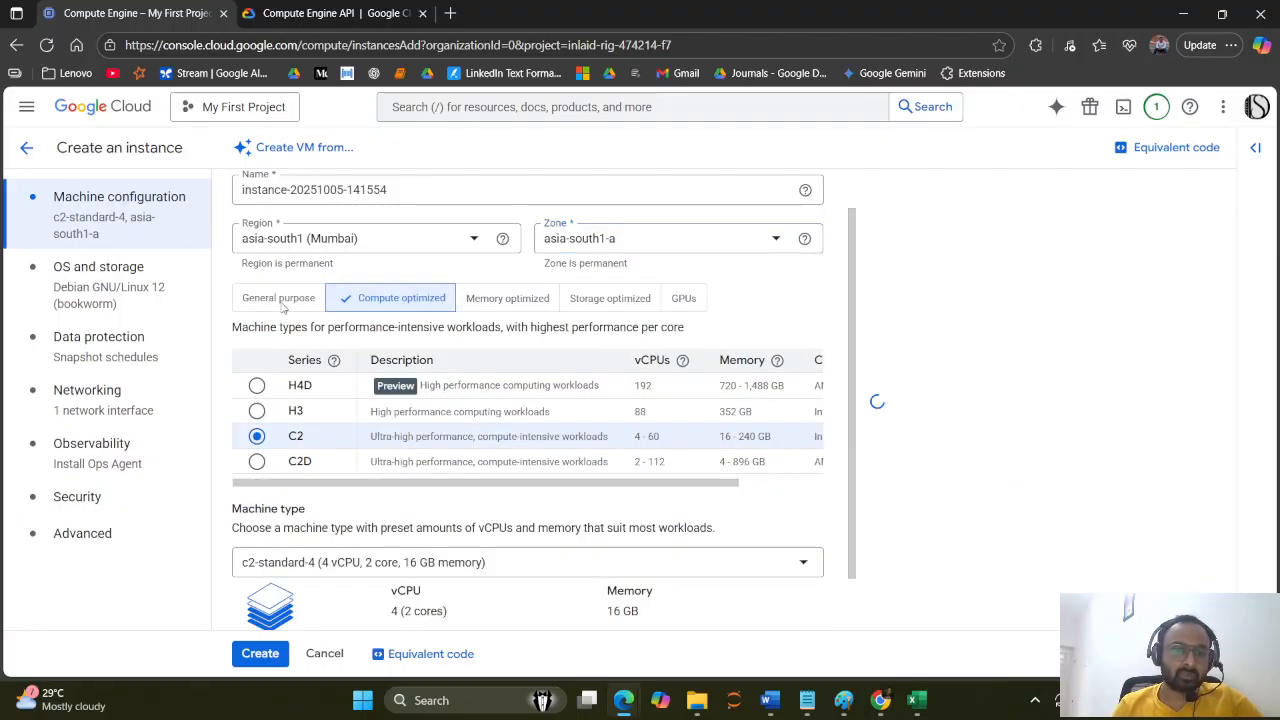
left_click(270, 305)
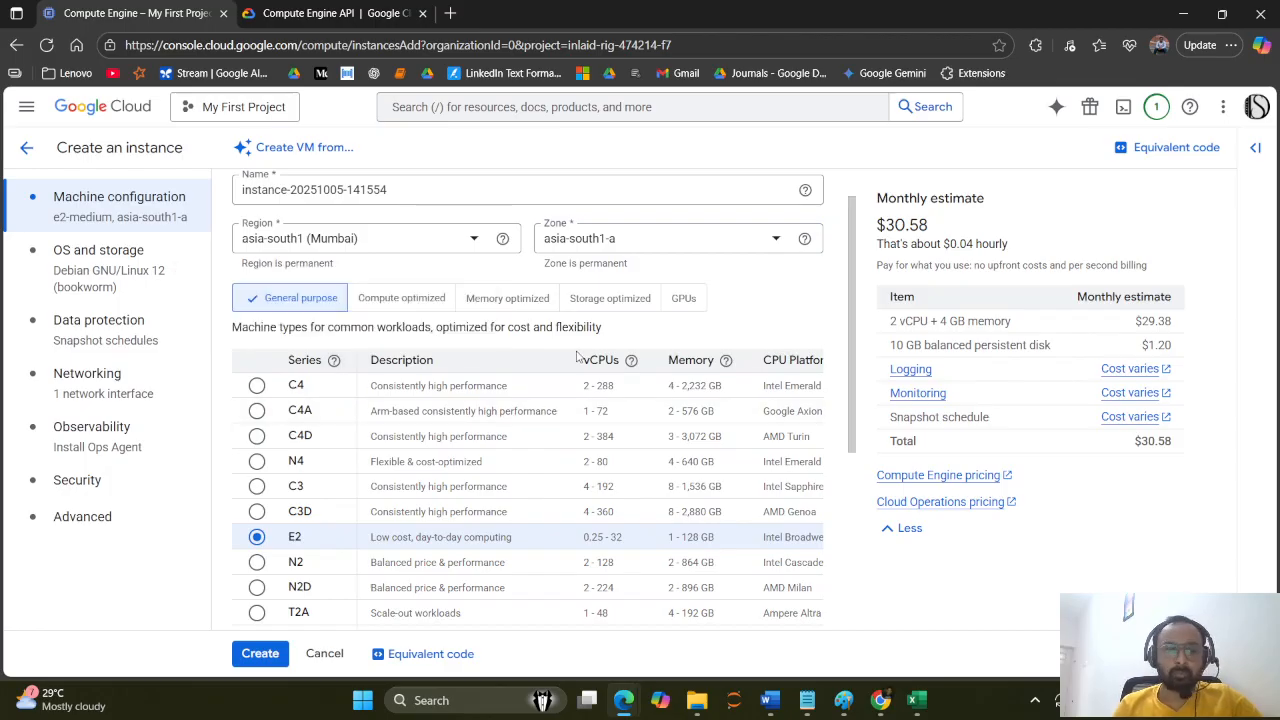
- Check the machine type presets and advanced configurations, and create the VM instance with the e2-medium preset
scroll(576, 356, "down", 3)
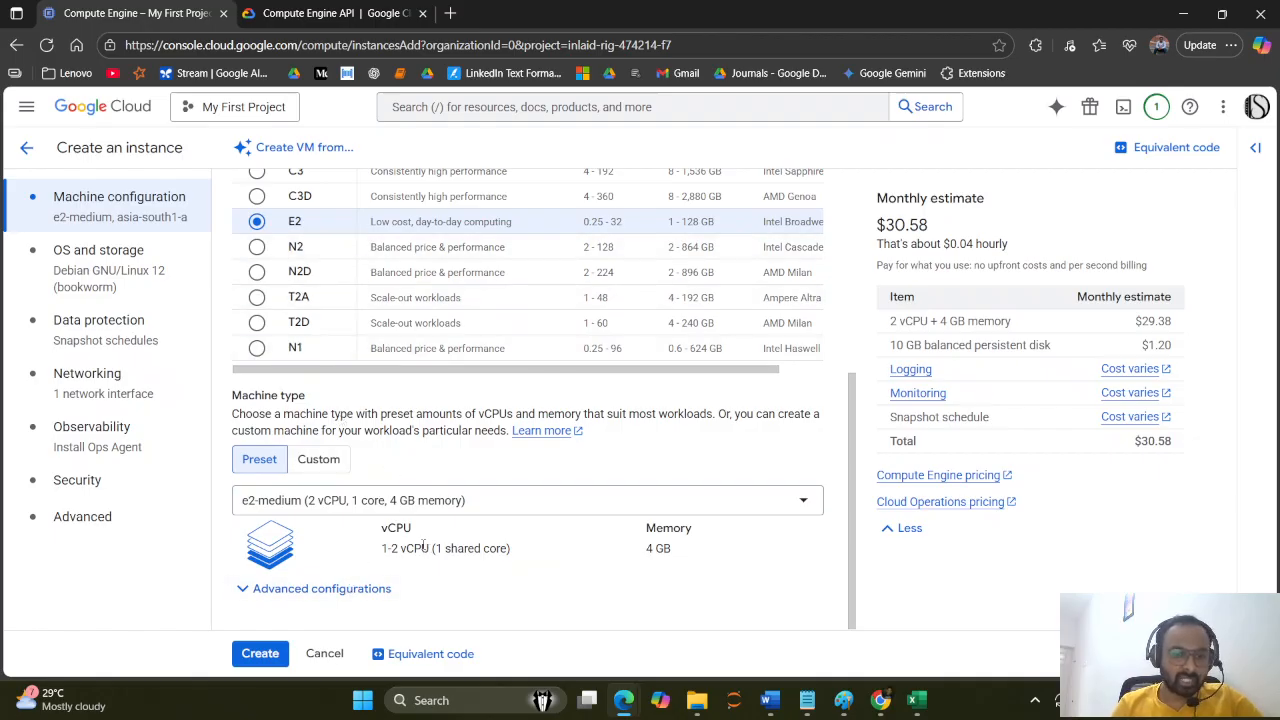
left_click(407, 509)
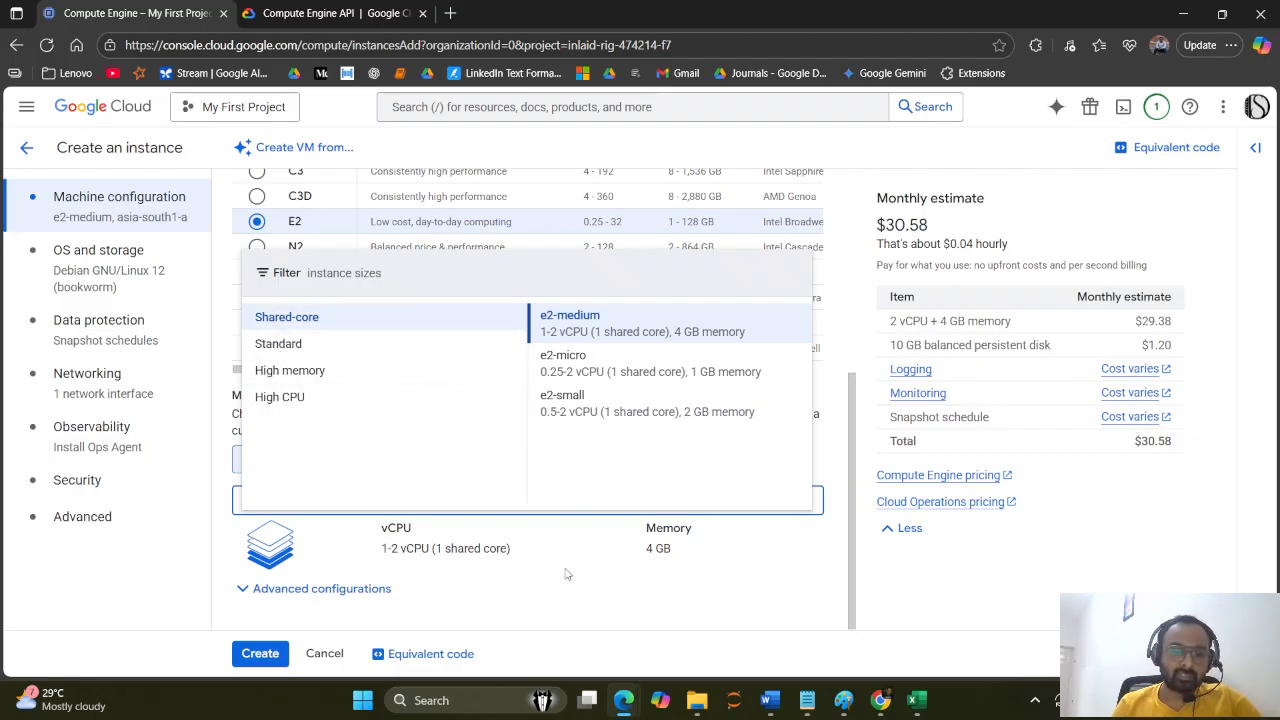
left_click(650, 600)
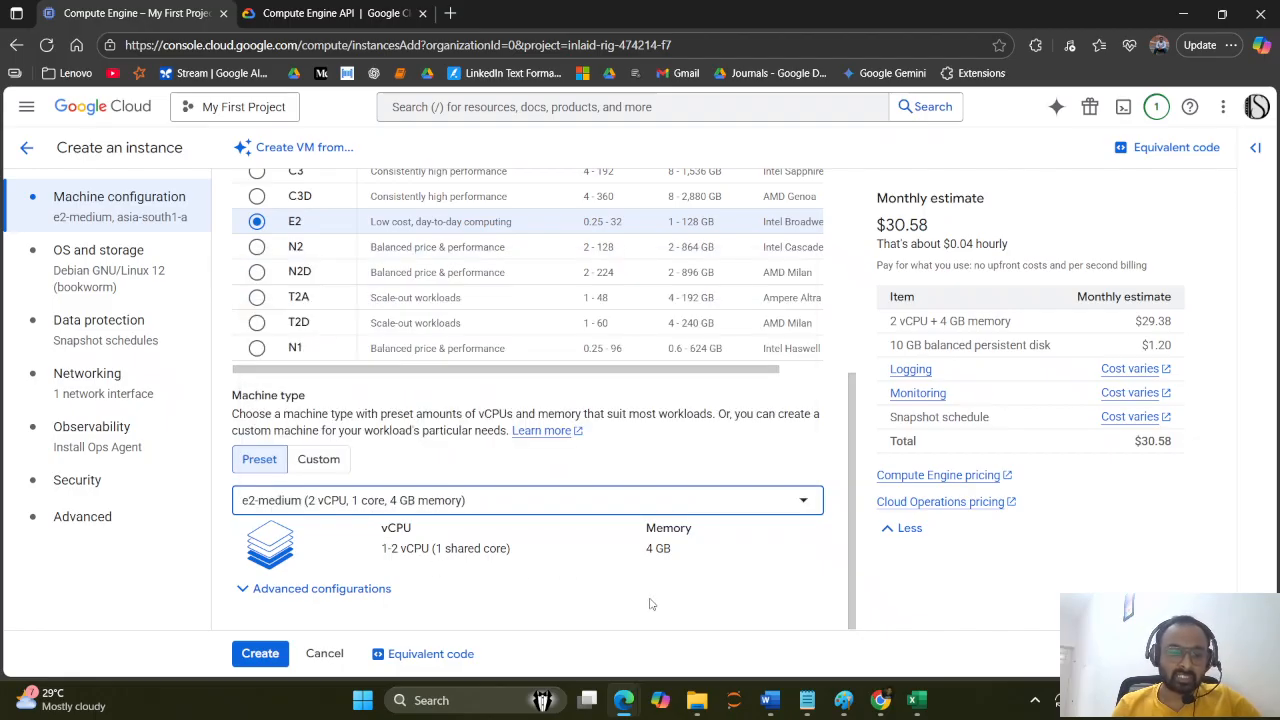
left_click(287, 596)
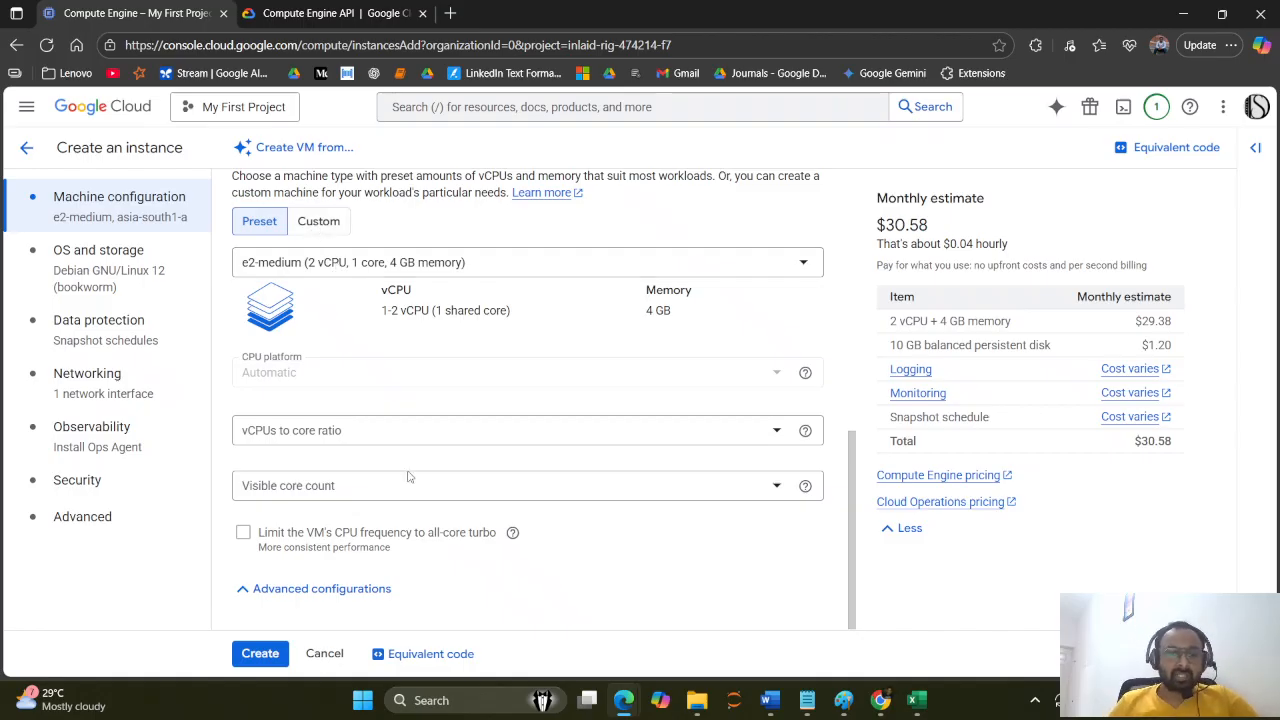
left_click(247, 588)
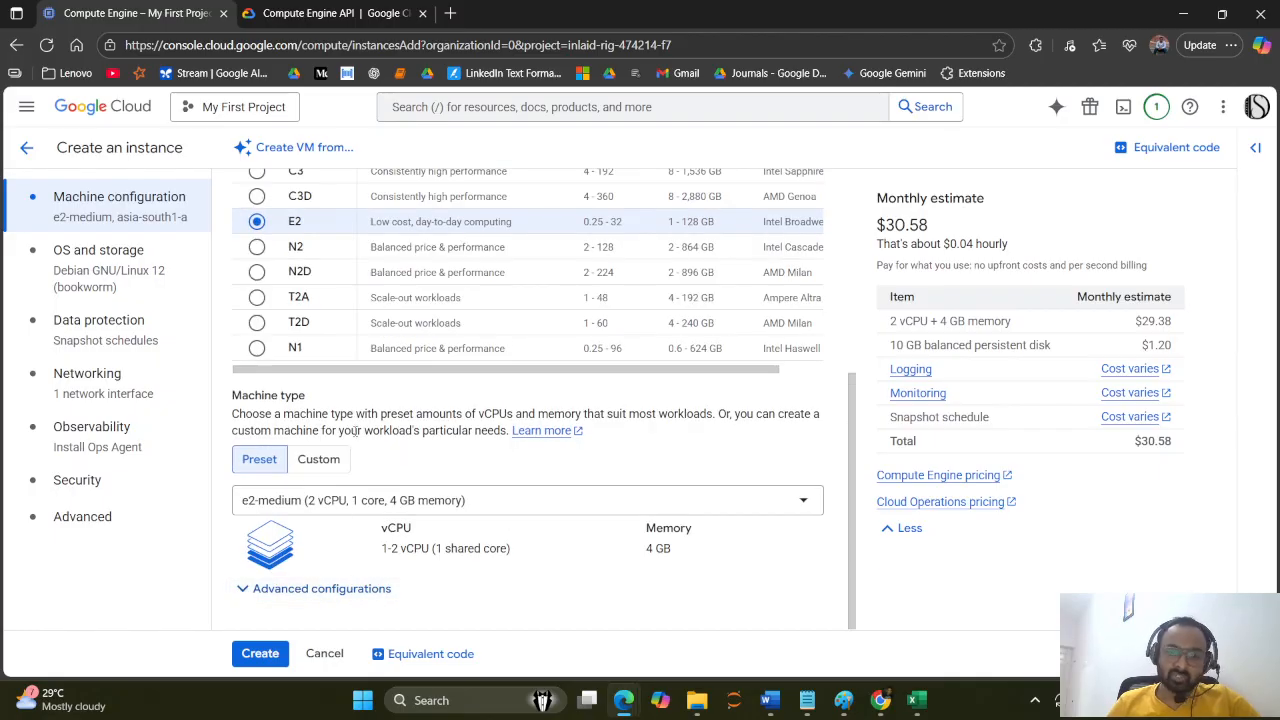
left_click(261, 653)
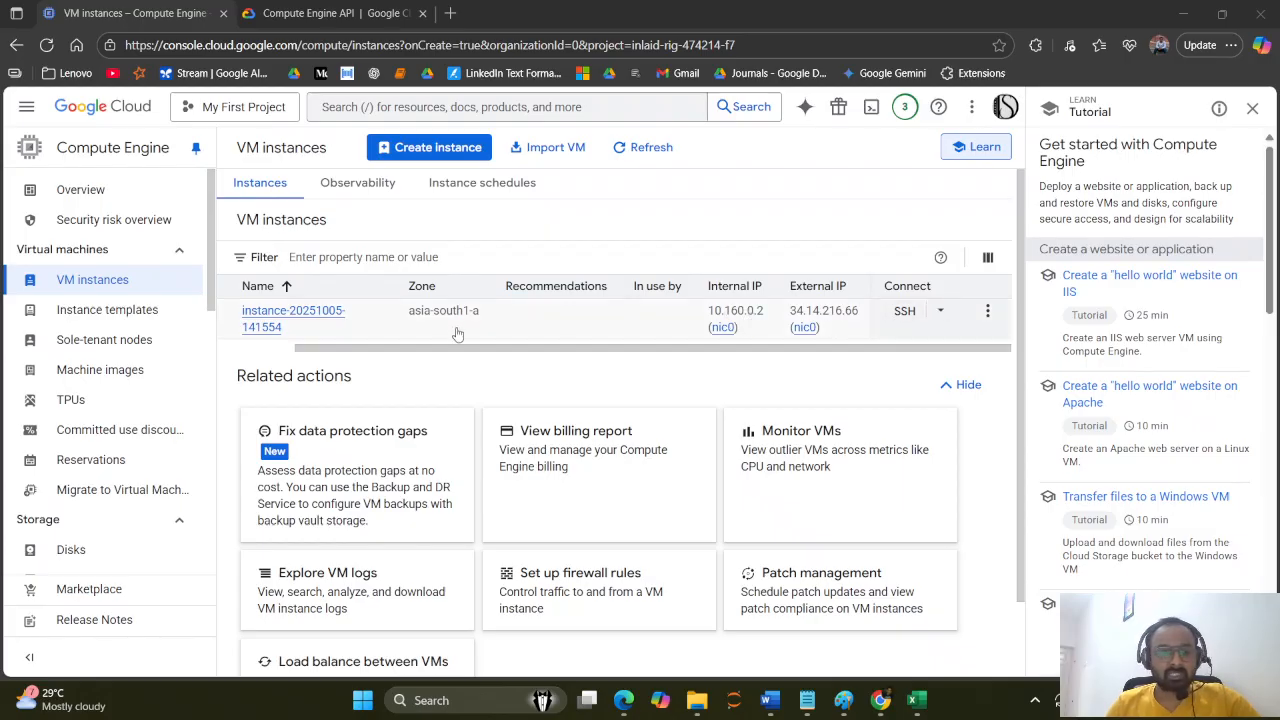
- Open the new VM instance's details page and look at its SSH connection options
left_click(286, 349)
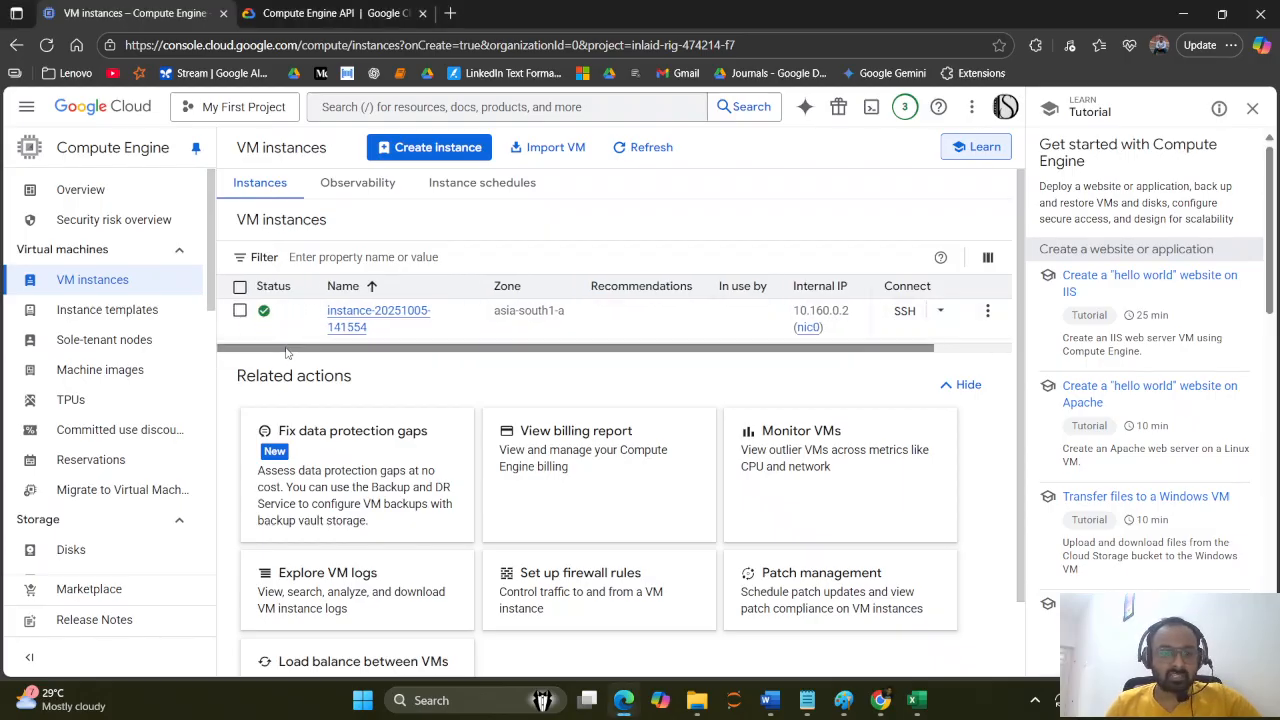
left_click(338, 318)
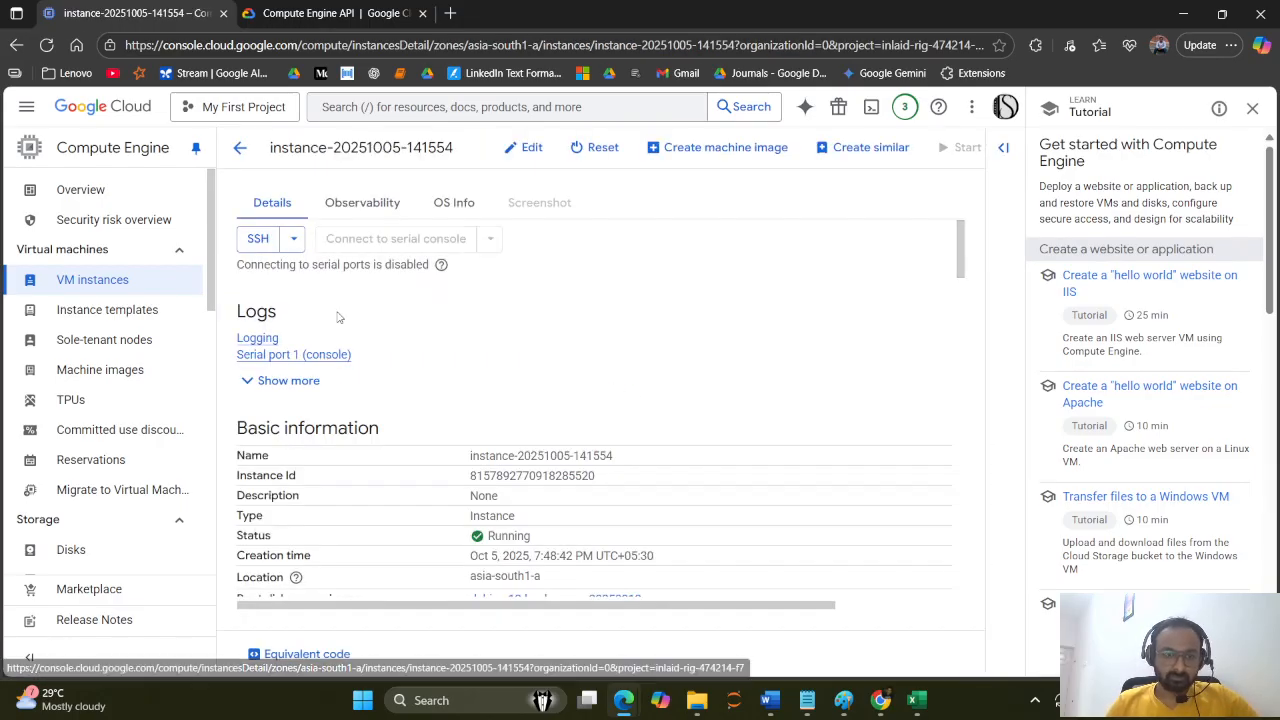
left_click(294, 241)
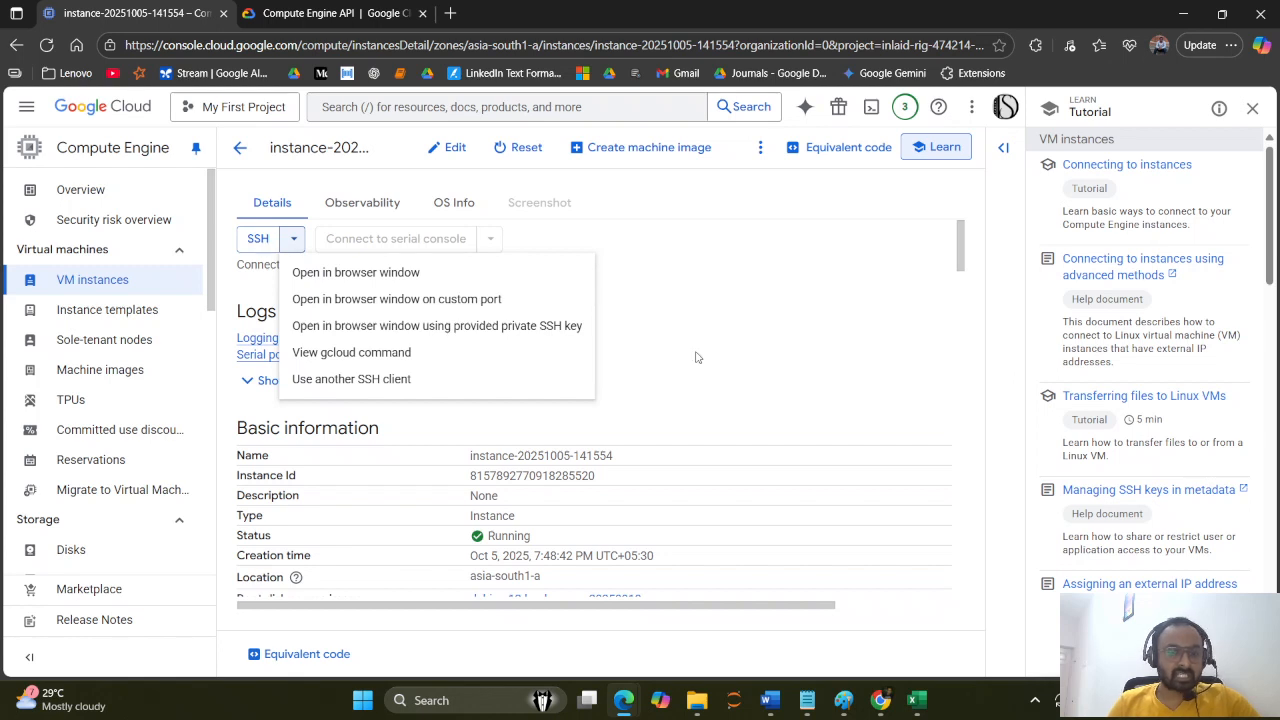
left_click(633, 273)
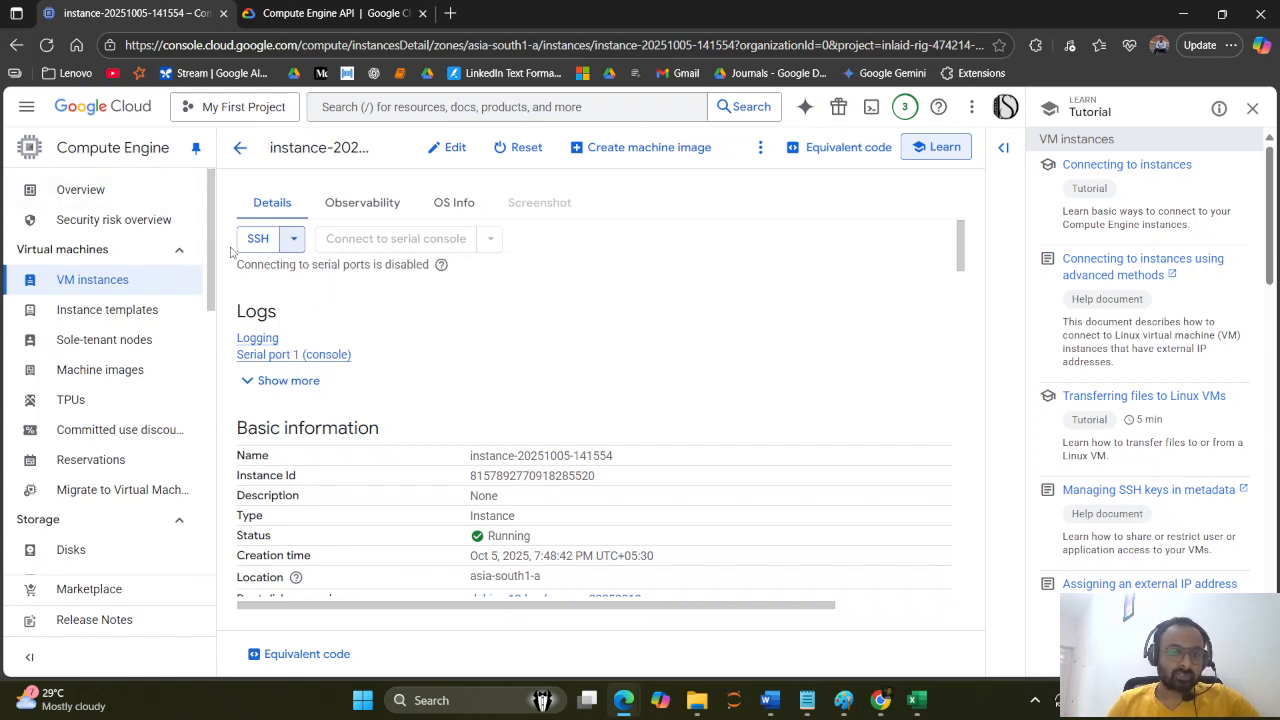
- Edit the instance's firewall settings to allow HTTP and HTTPS traffic, leave Load Balancer Health checks off, and save
left_click(441, 149)
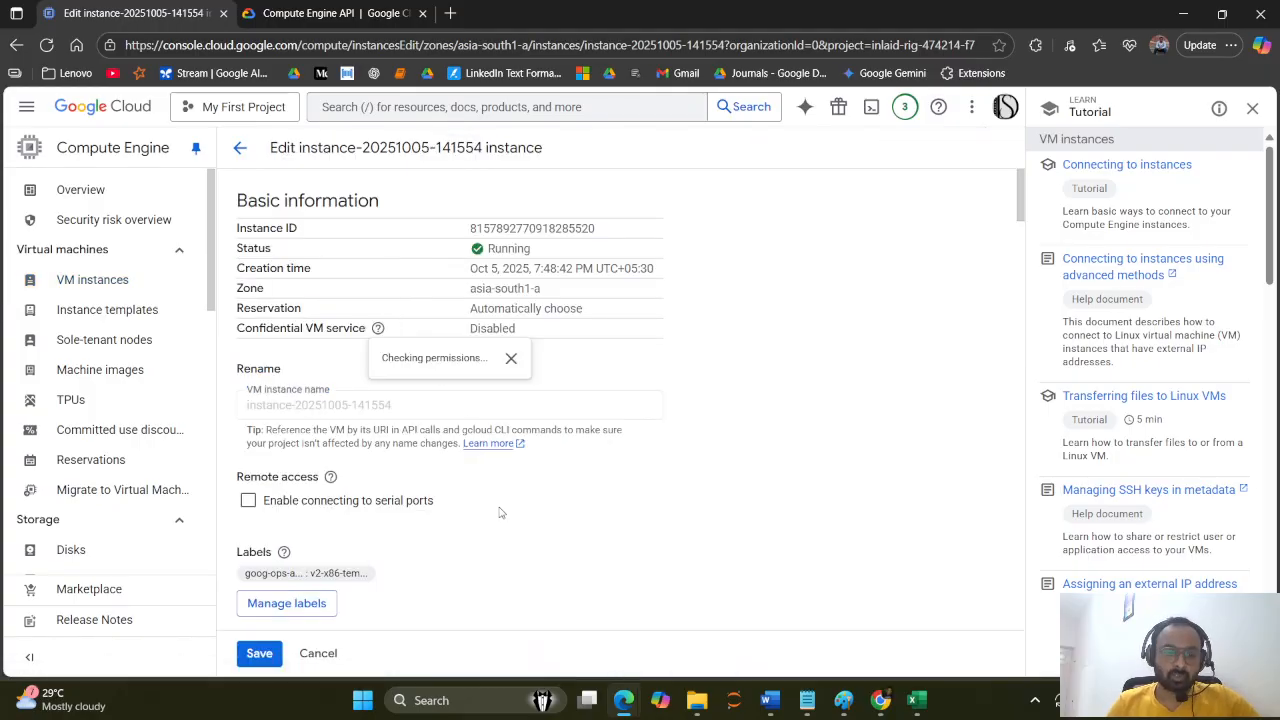
scroll(500, 512, "down", 3)
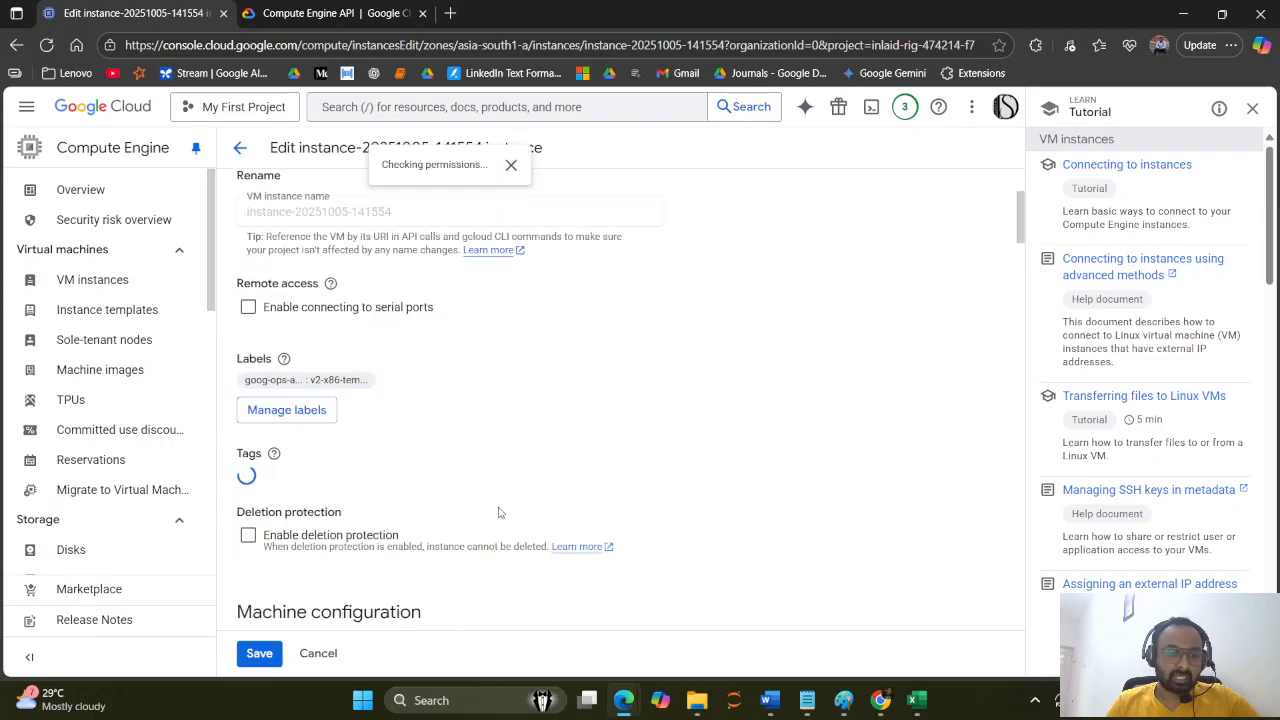
scroll(500, 512, "down", 3)
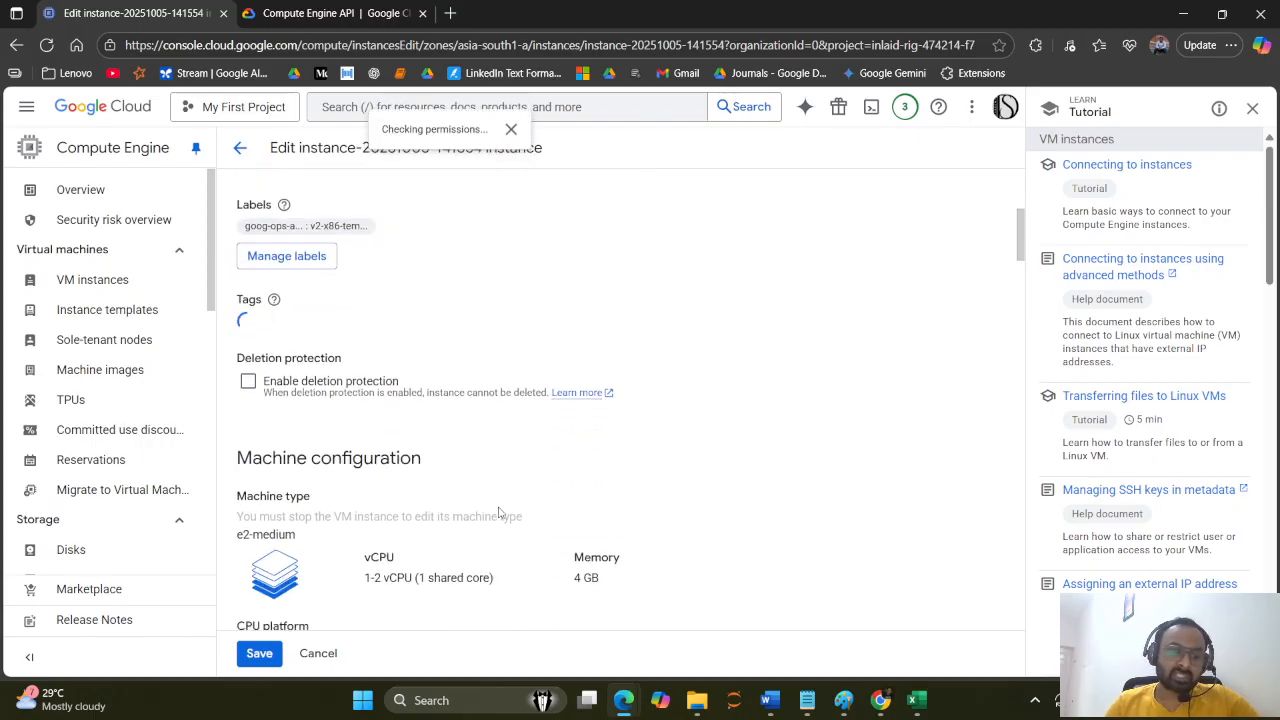
scroll(499, 507, "down", 2)
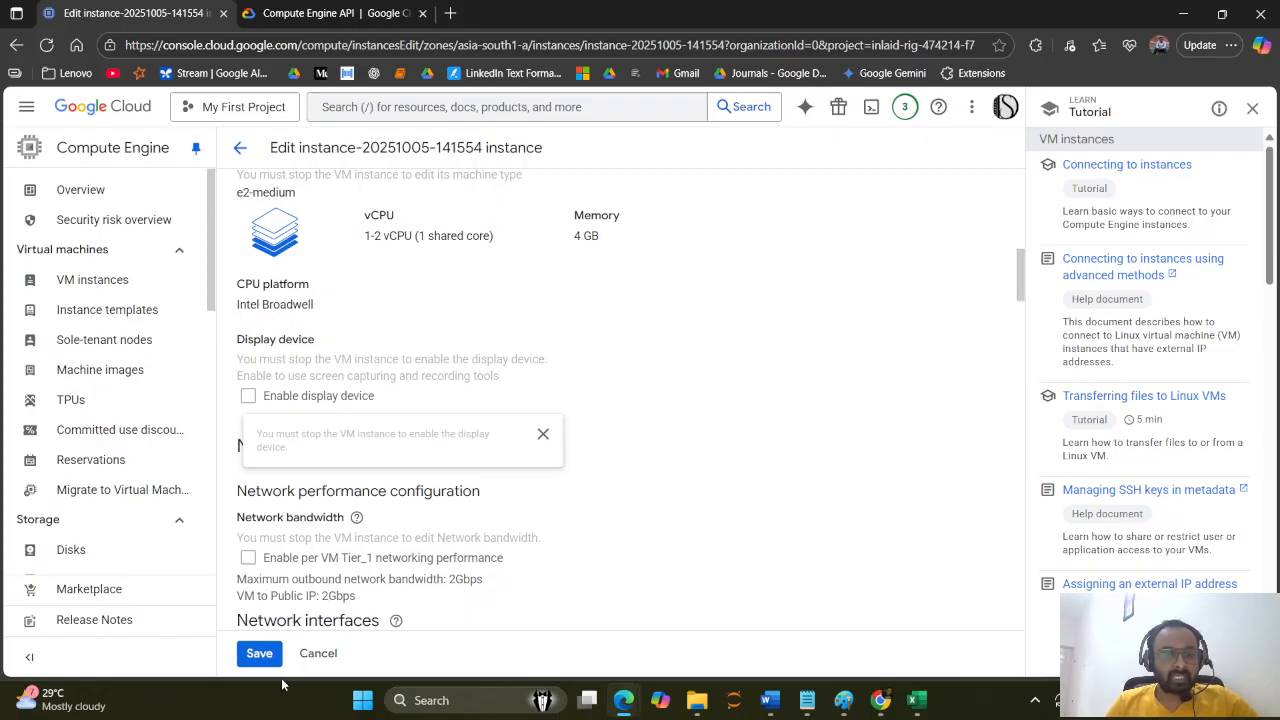
scroll(310, 650, "down", 3)
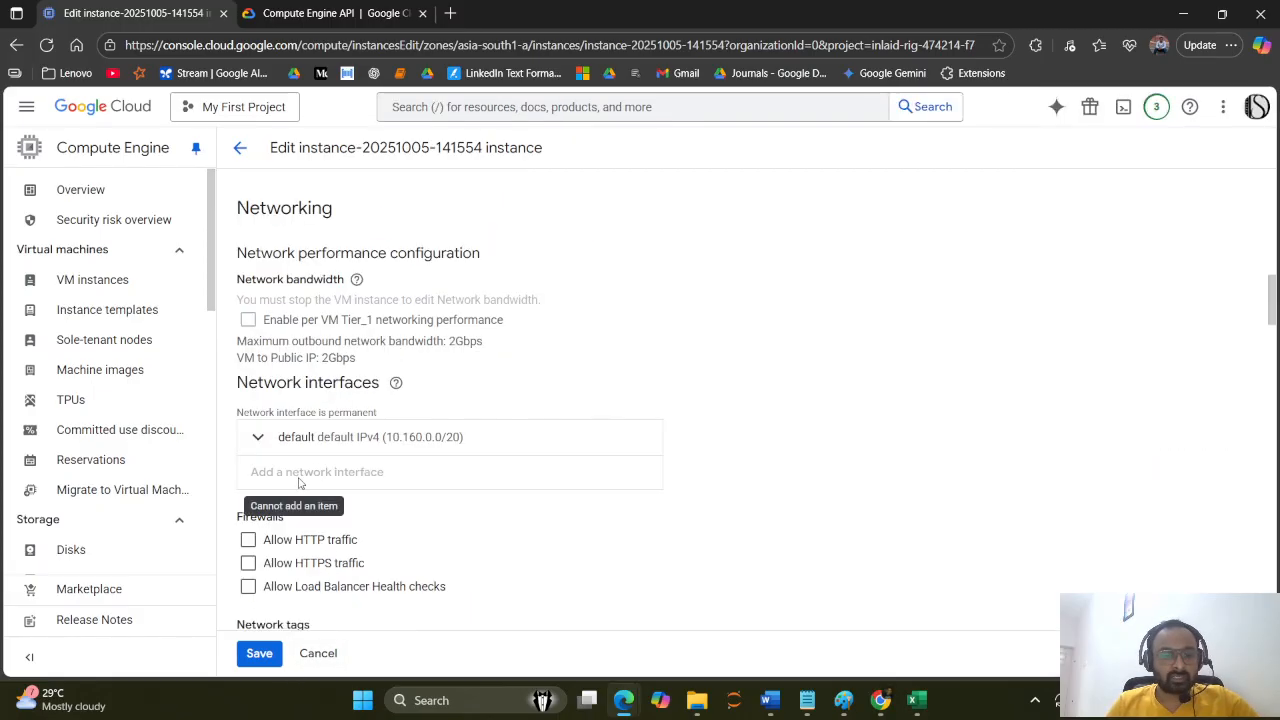
scroll(355, 516, "down", 1)
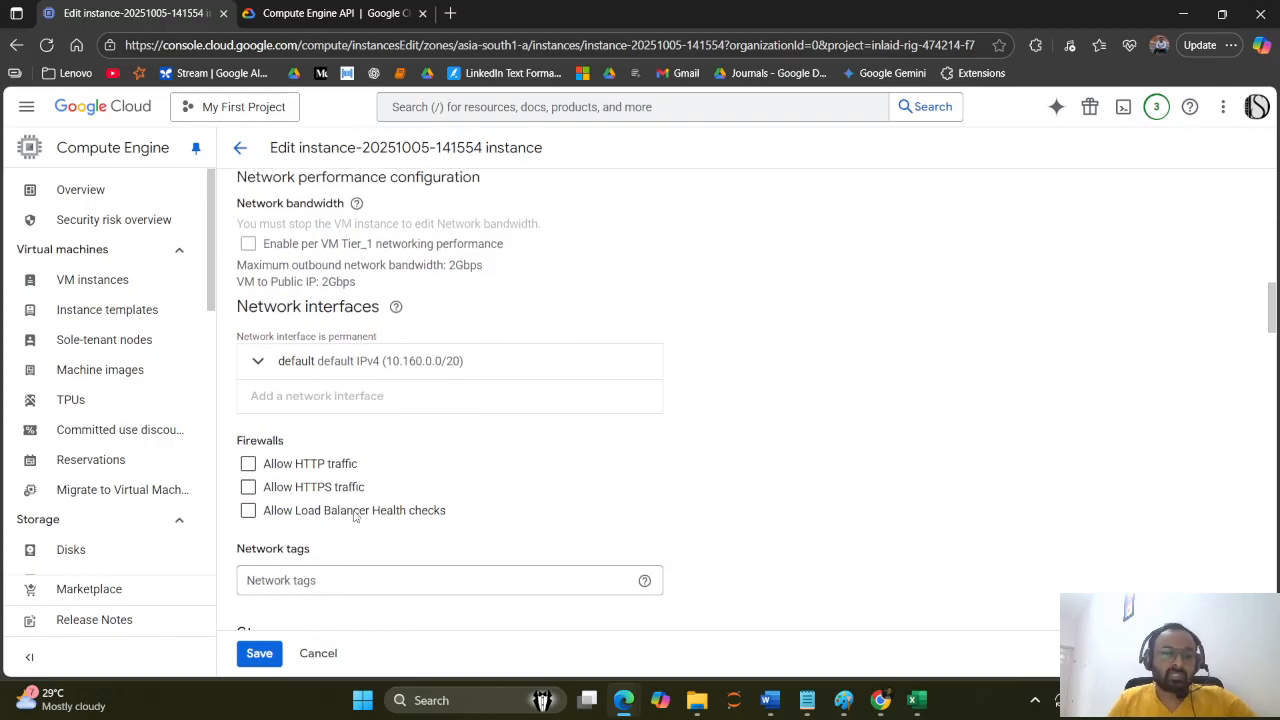
scroll(353, 516, "down", 1)
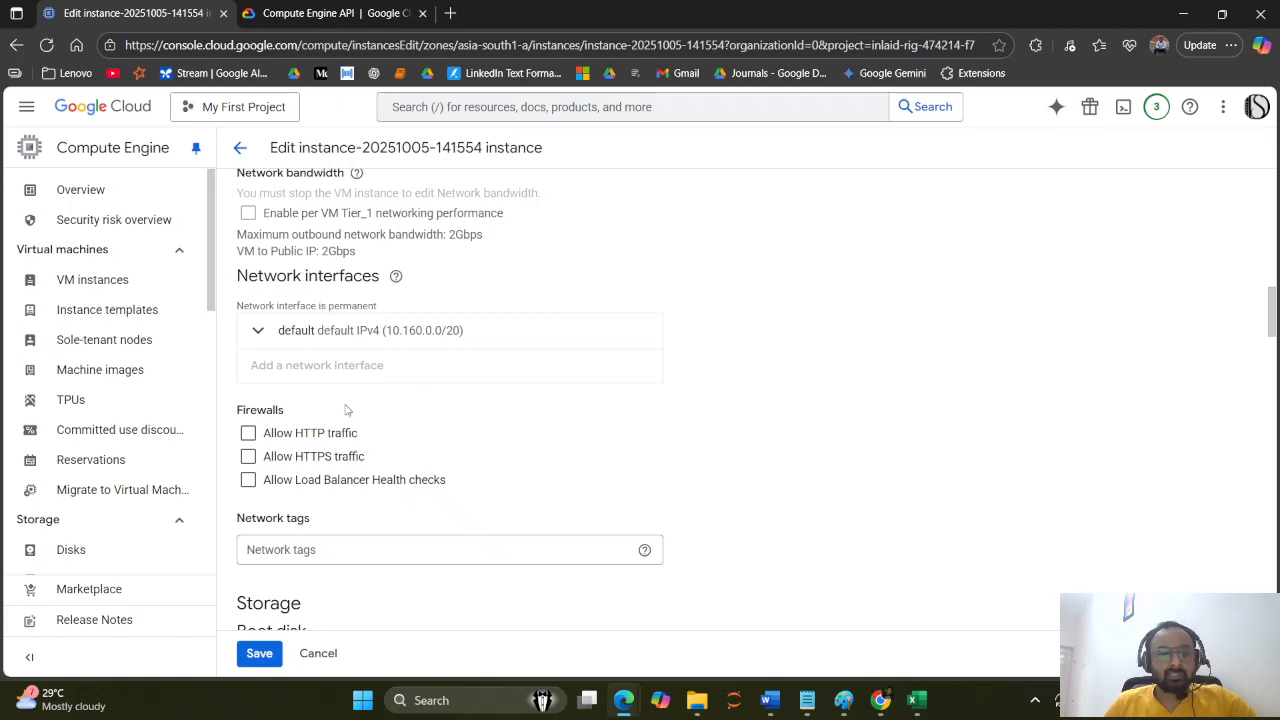
left_click(249, 434)
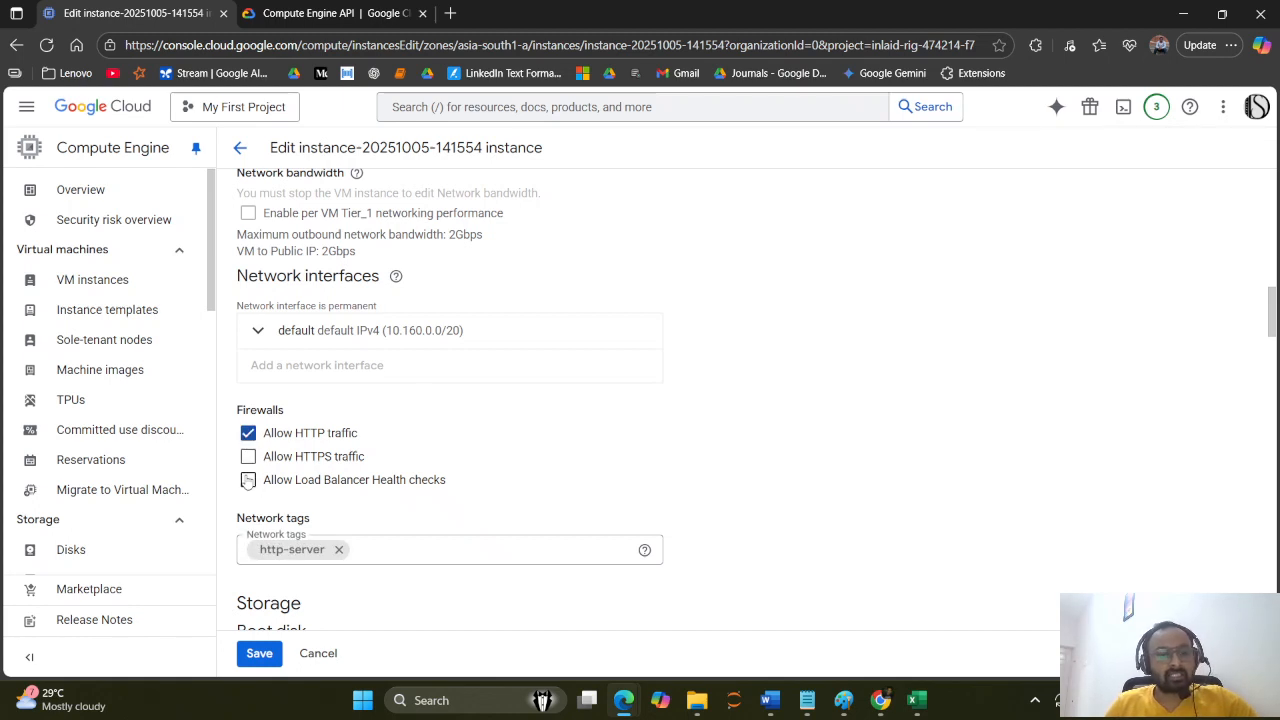
left_click(248, 480)
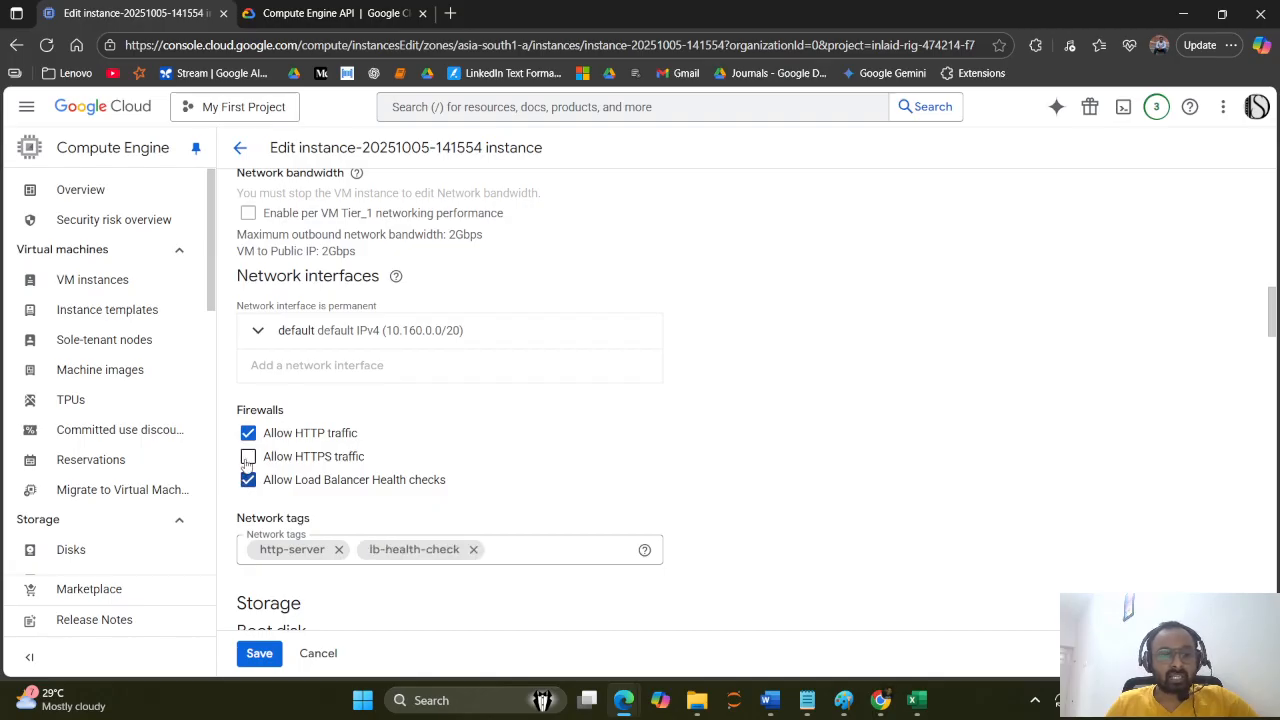
left_click(248, 456)
left_click(248, 481)
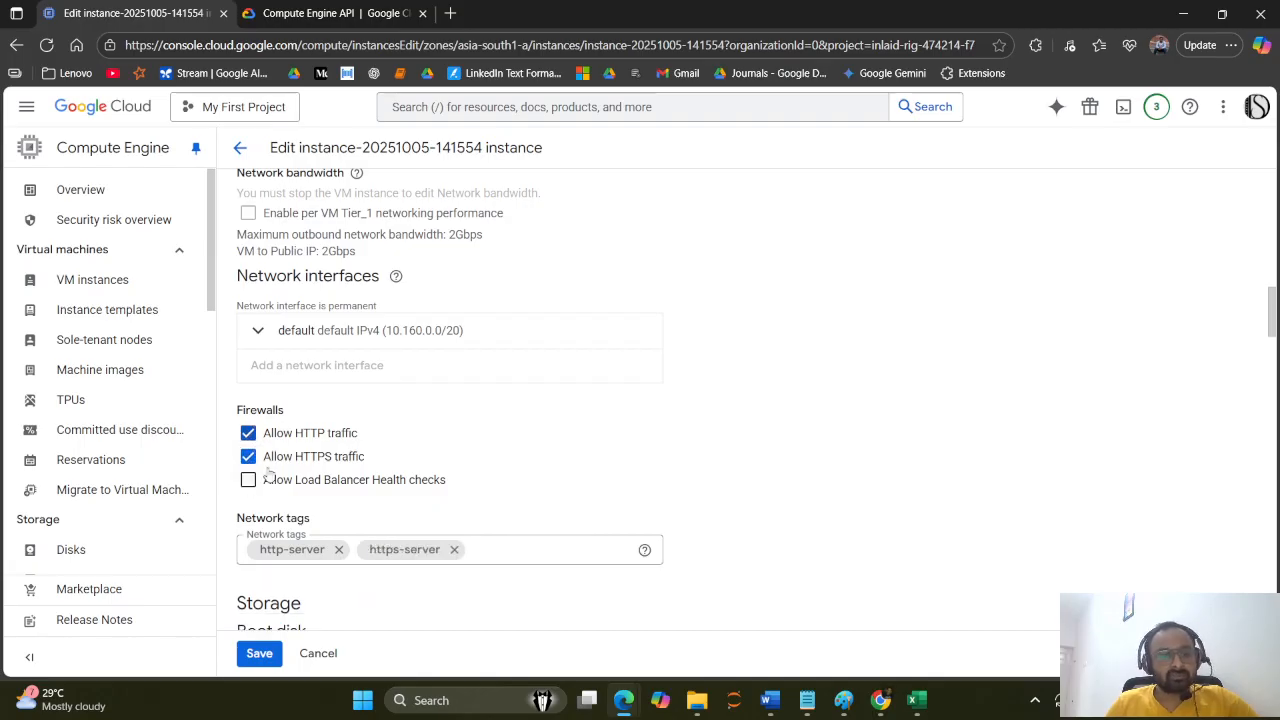
double_click(258, 655)
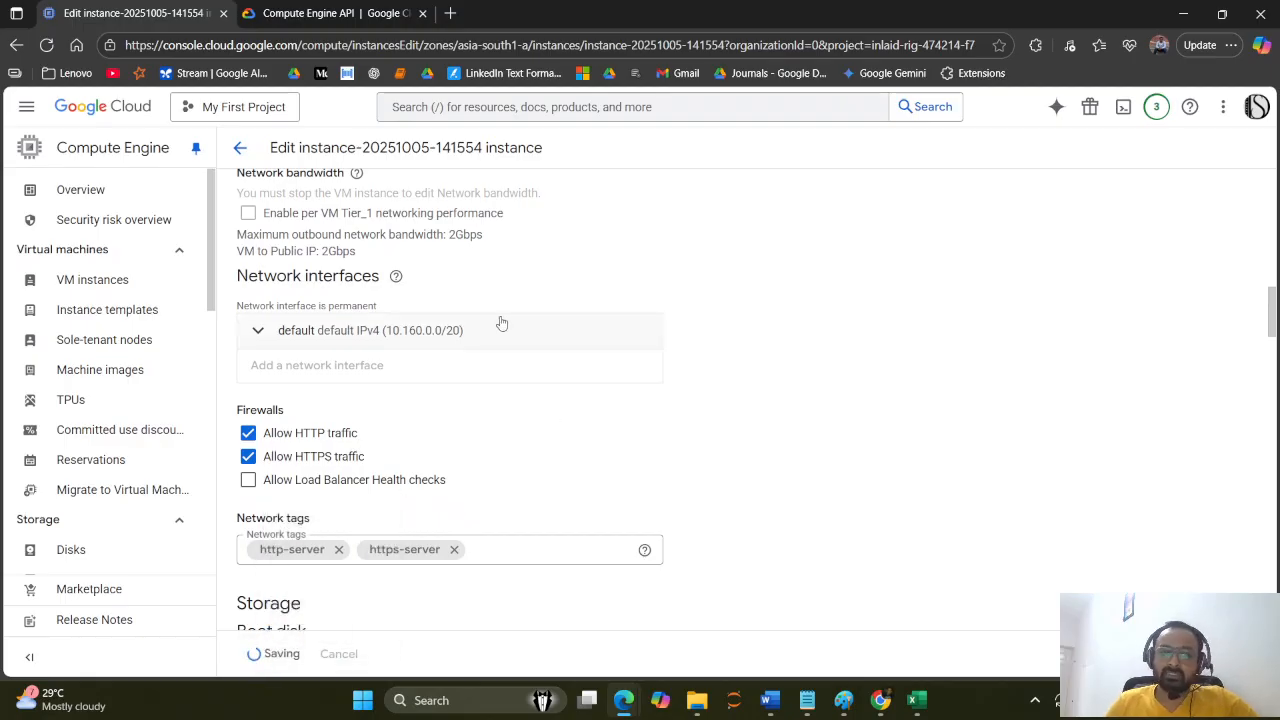
- Examine the instance's edit page, from basic information and machine configuration to the boot disk, additional disks and backup plan
scroll(502, 323, "up", 5)
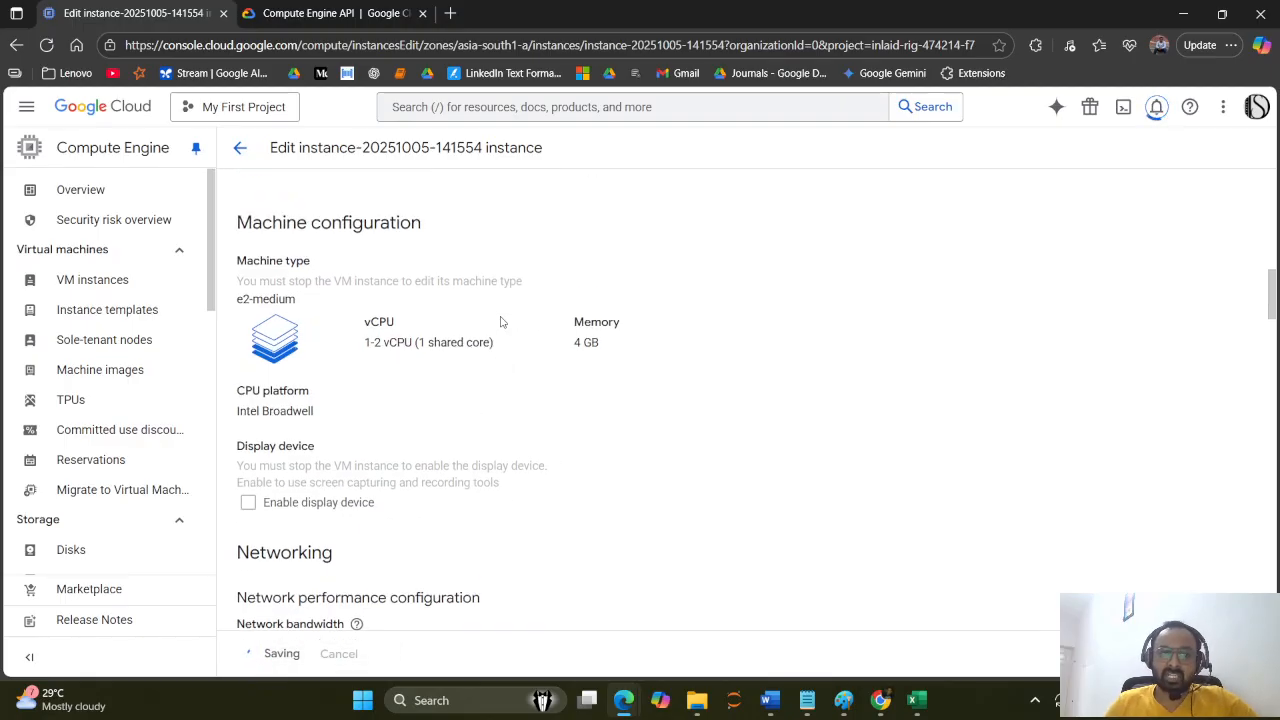
scroll(502, 323, "up", 4)
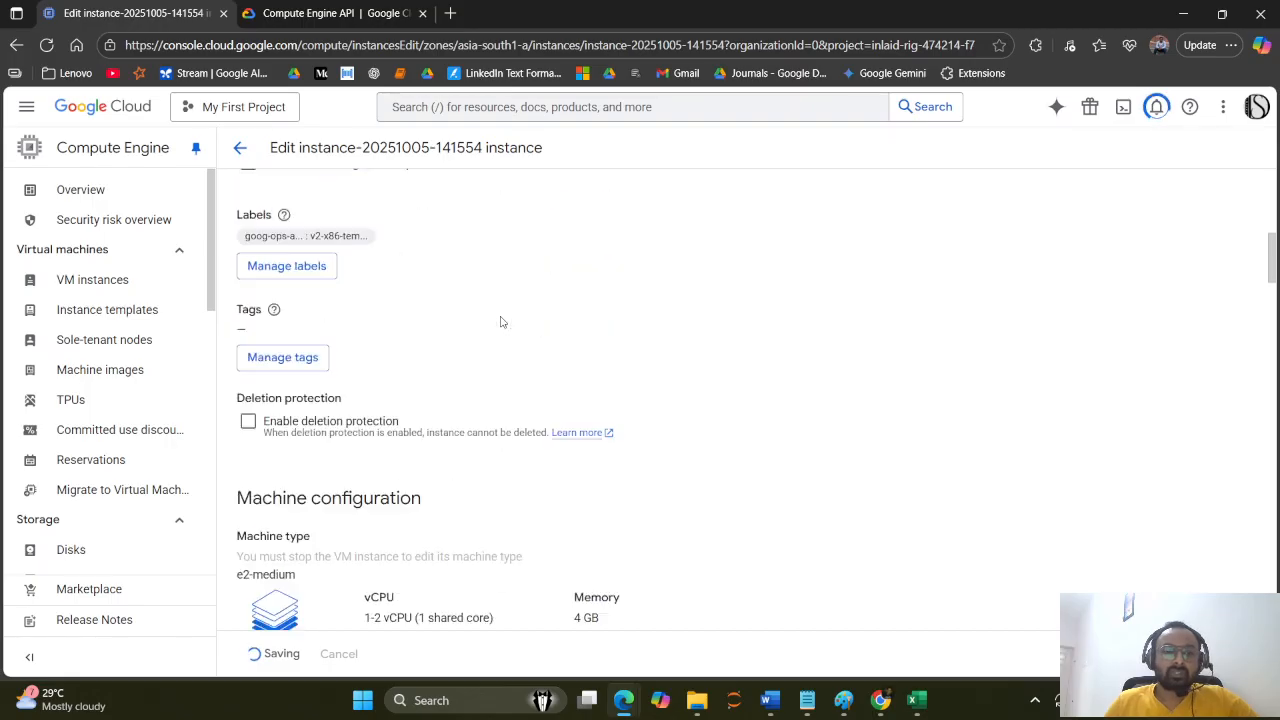
scroll(502, 323, "up", 3)
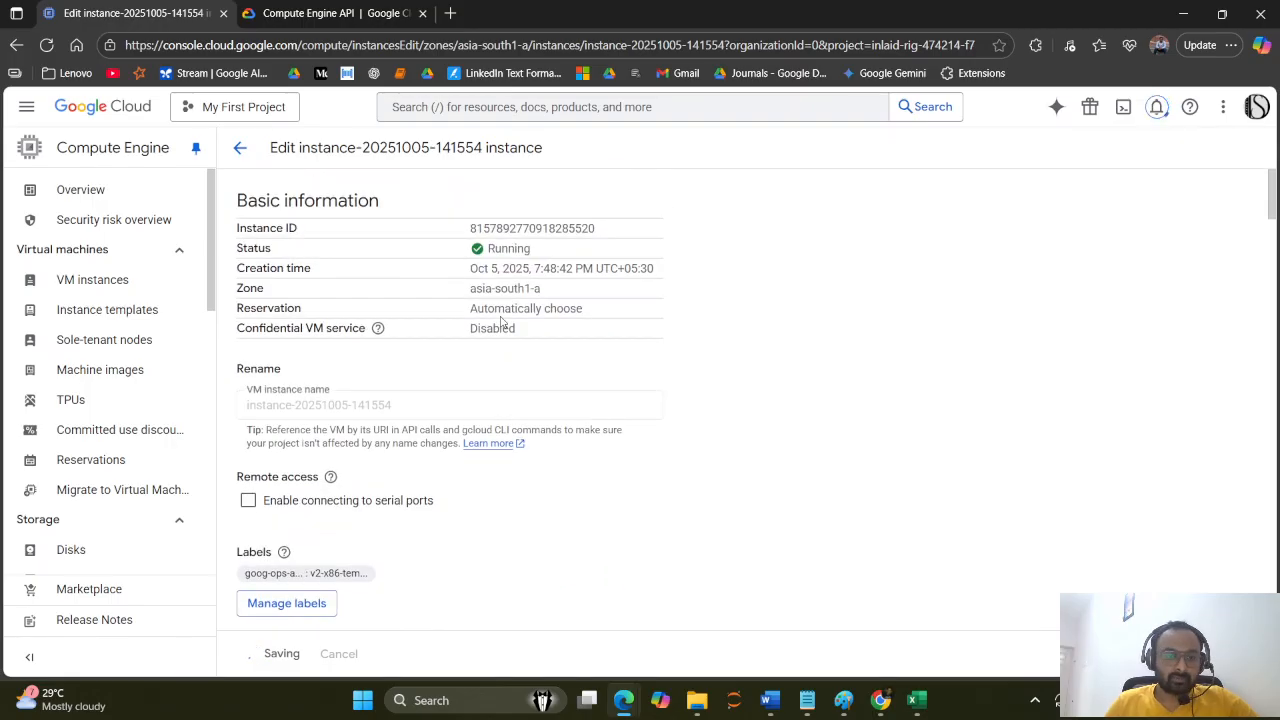
scroll(502, 323, "down", 4)
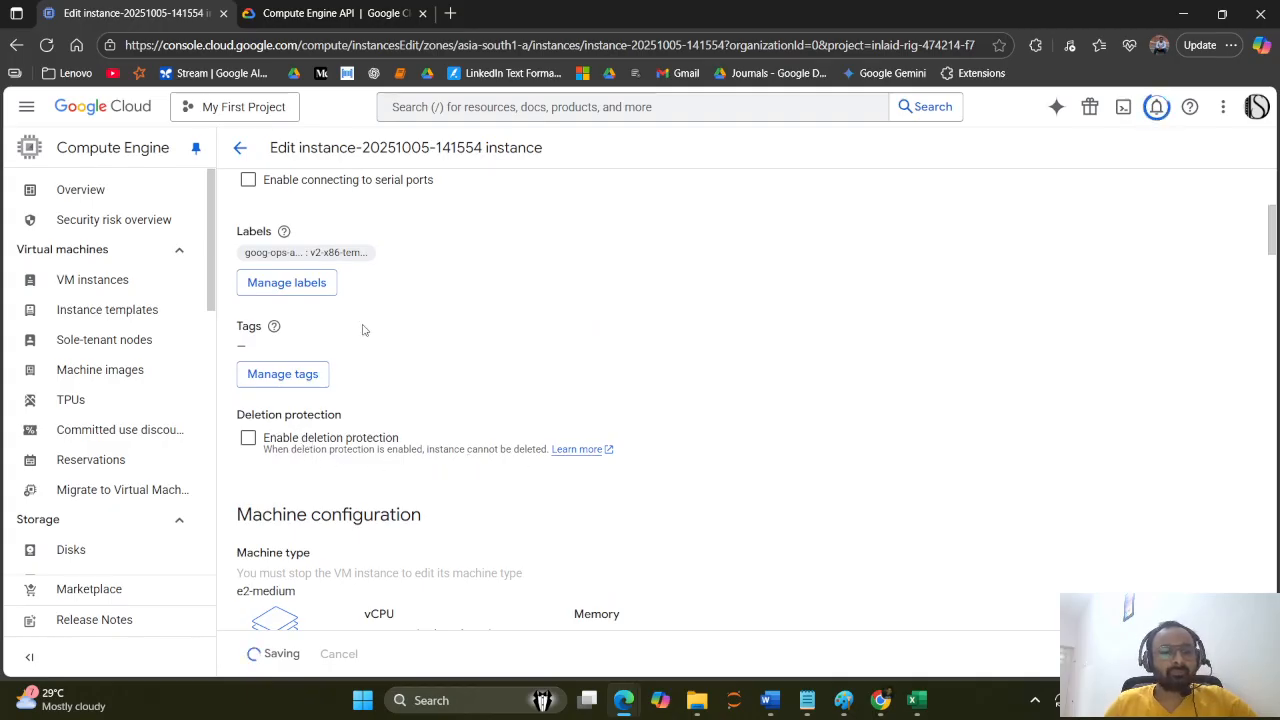
scroll(364, 330, "down", 1)
scroll(364, 330, "down", 10)
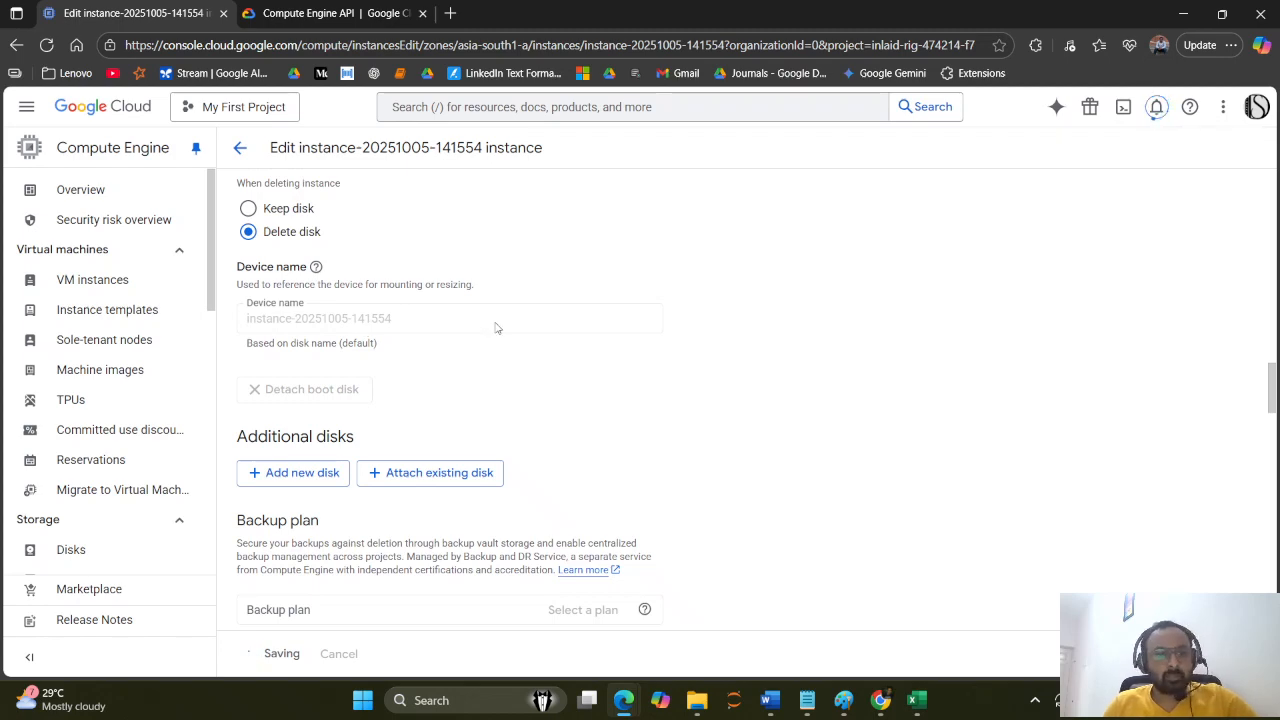
scroll(494, 329, "up", 10)
scroll(494, 329, "up", 3)
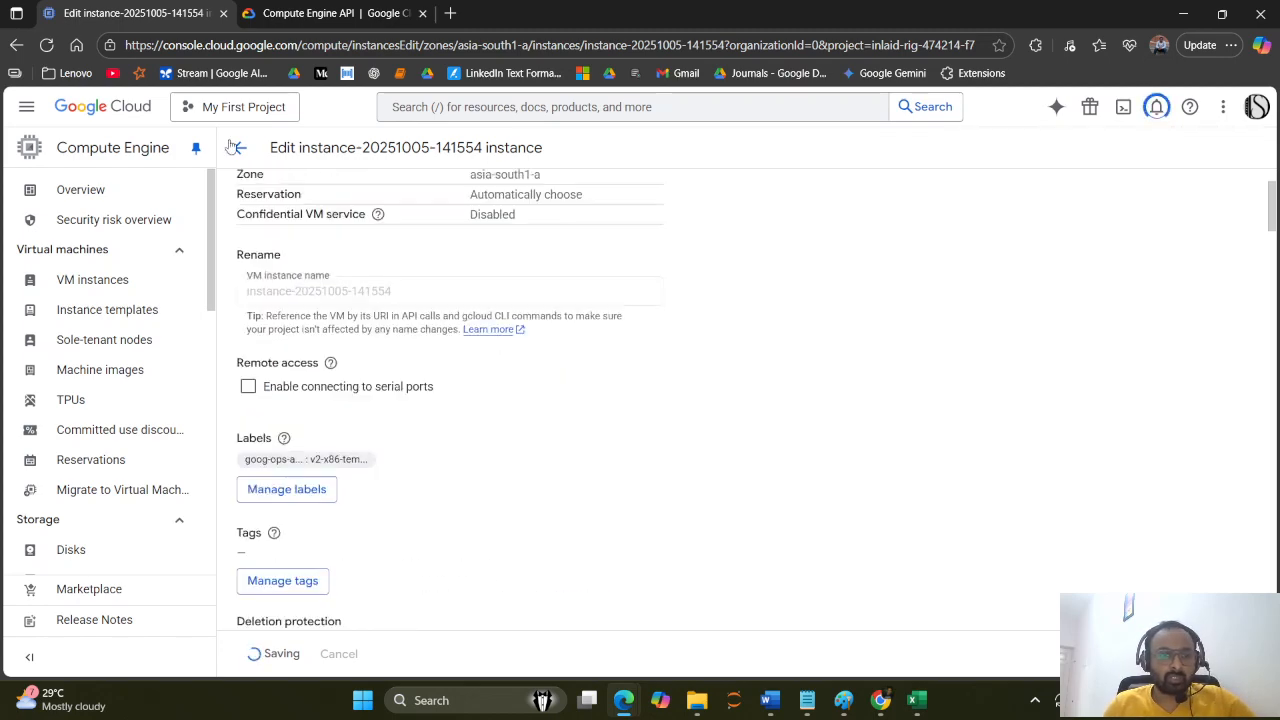
- Examine the rest of the instance's edit page, including host maintenance, automatic restart, CMEK revocation policy and metadata settings
scroll(388, 395, "down", 10)
scroll(390, 396, "down", 10)
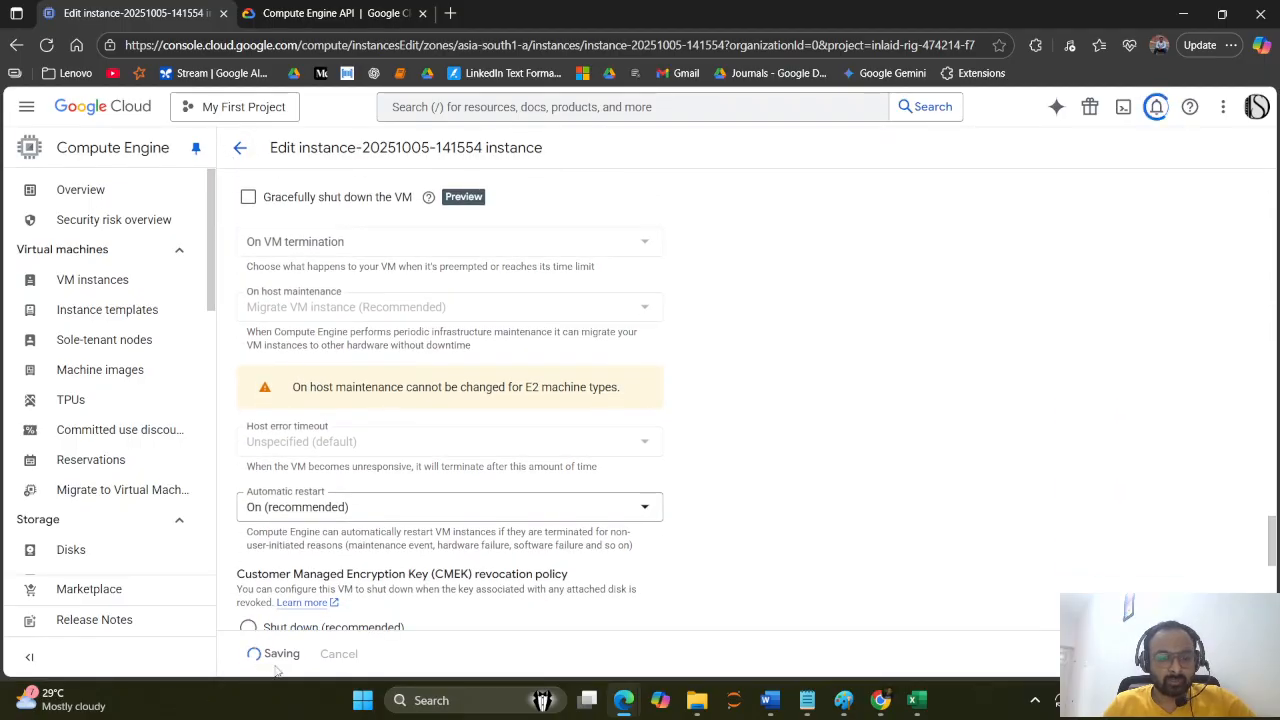
scroll(508, 435, "down", 3)
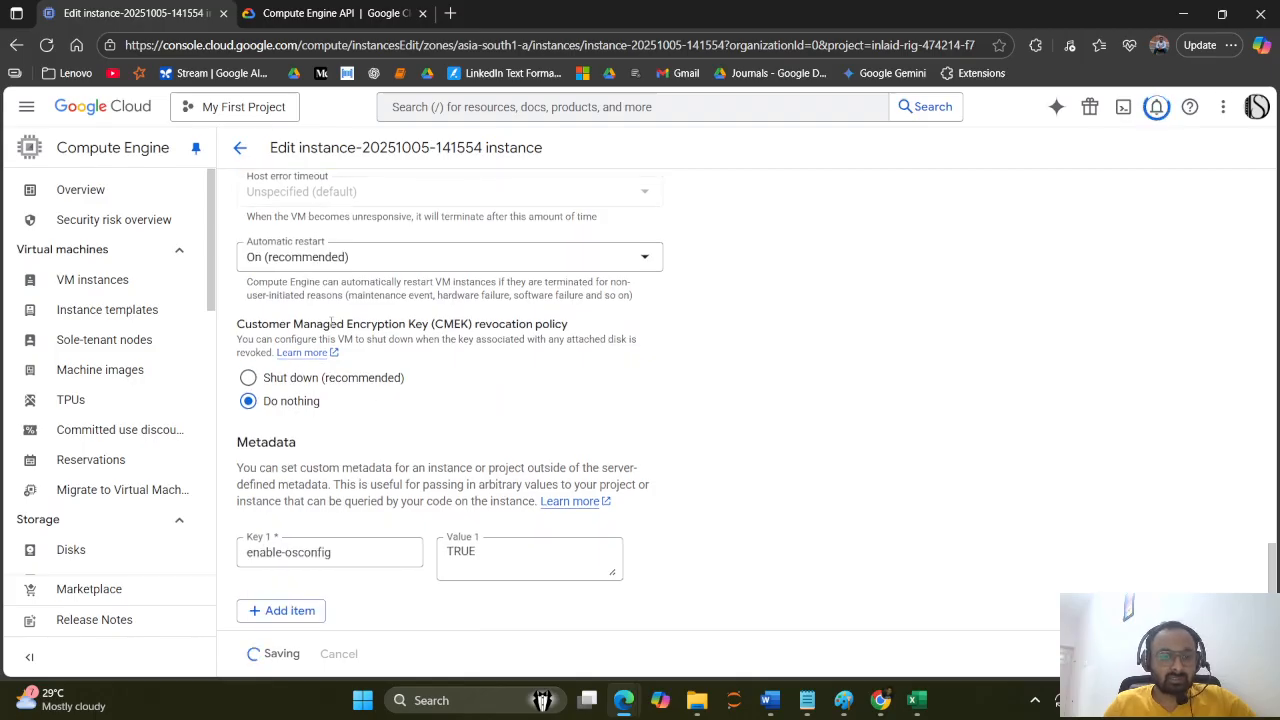
scroll(434, 537, "down", 3)
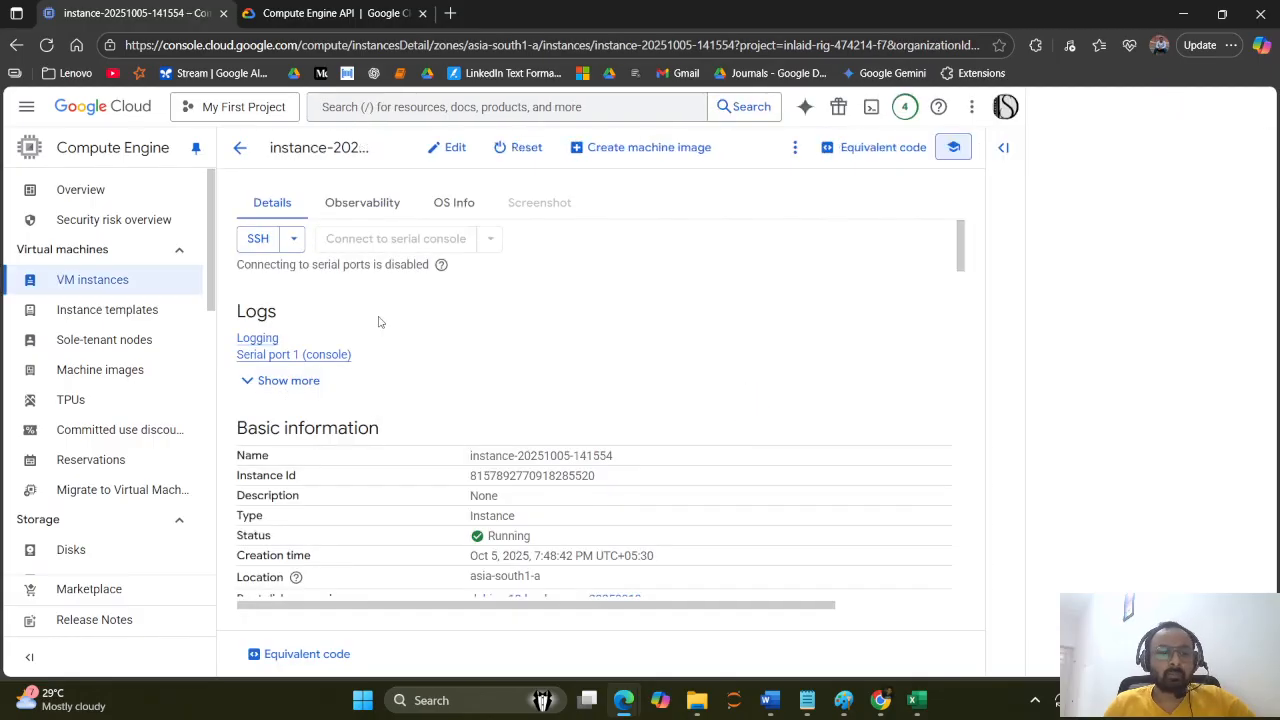
- Connect to the VM instance through SSH-in-browser, authorizing the connection, and close the terminal window after reviewing its login text
left_click(257, 240)
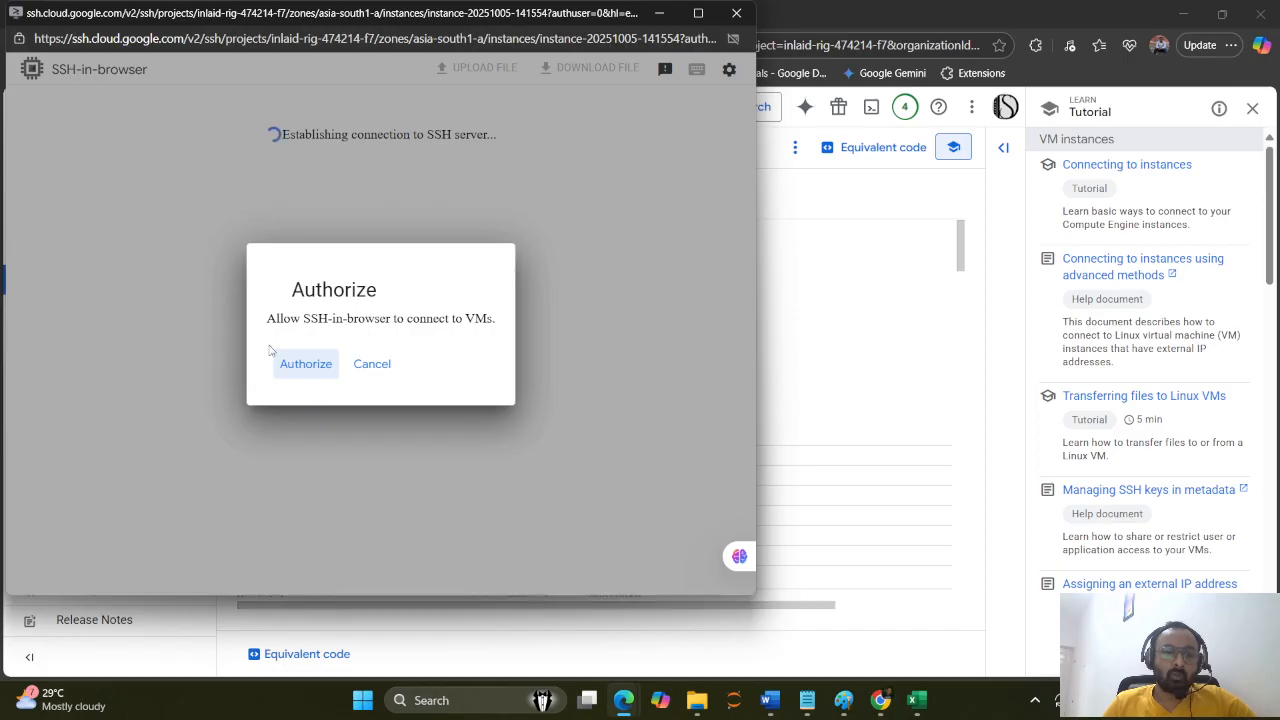
left_click(303, 370)
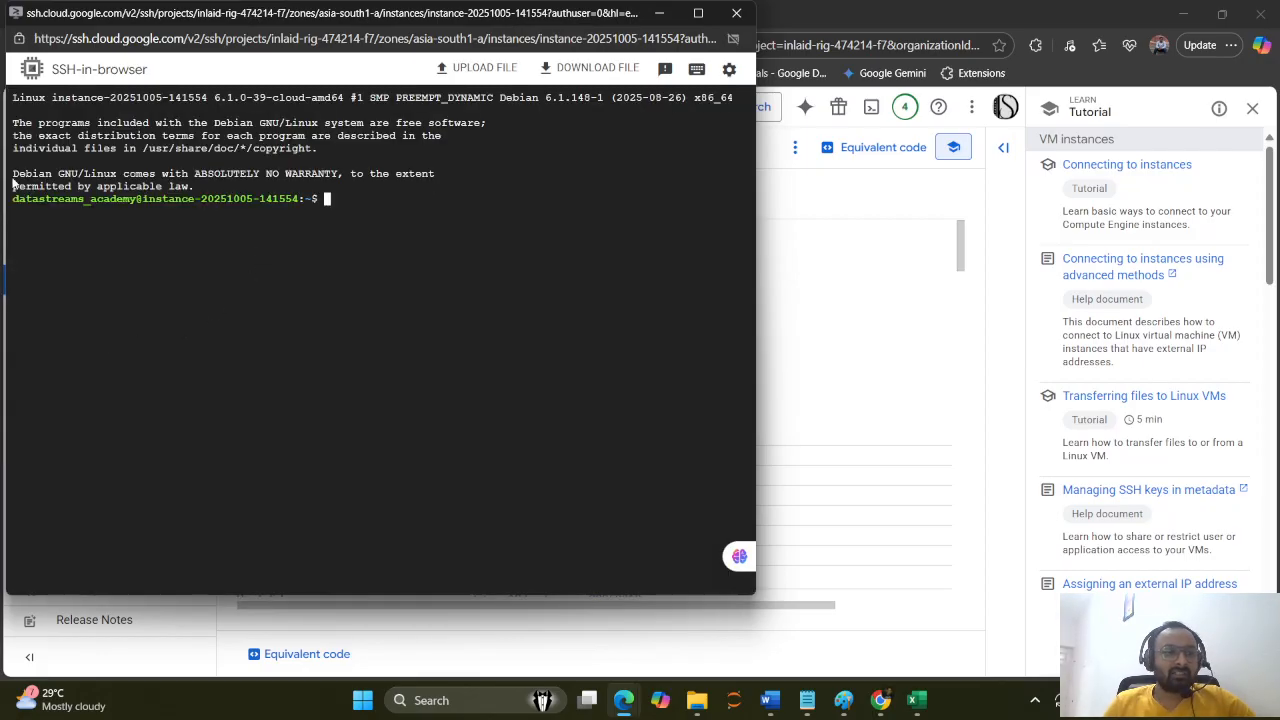
left_click_drag(14, 174, 340, 173)
left_click(390, 181)
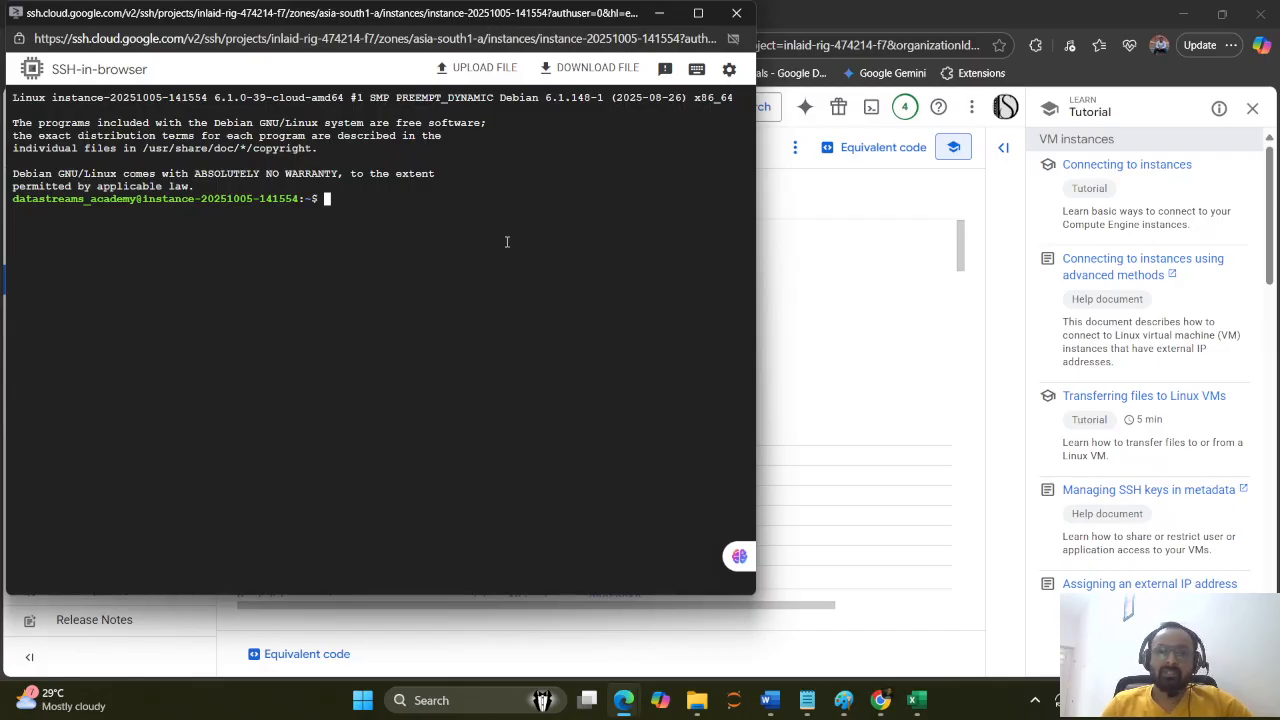
left_click(736, 13)
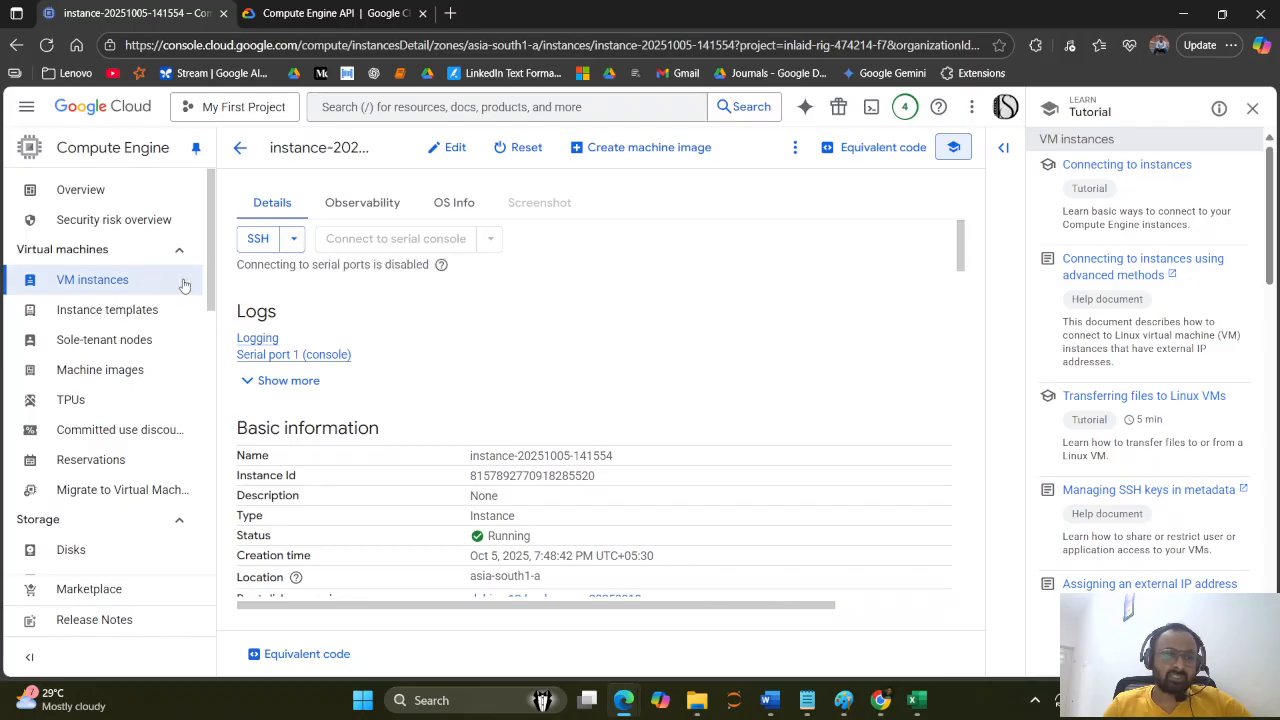
- Look through the pinned Google Cloud products, including the BigQuery and VPC Network options, and the recently visited pages
left_click(26, 107)
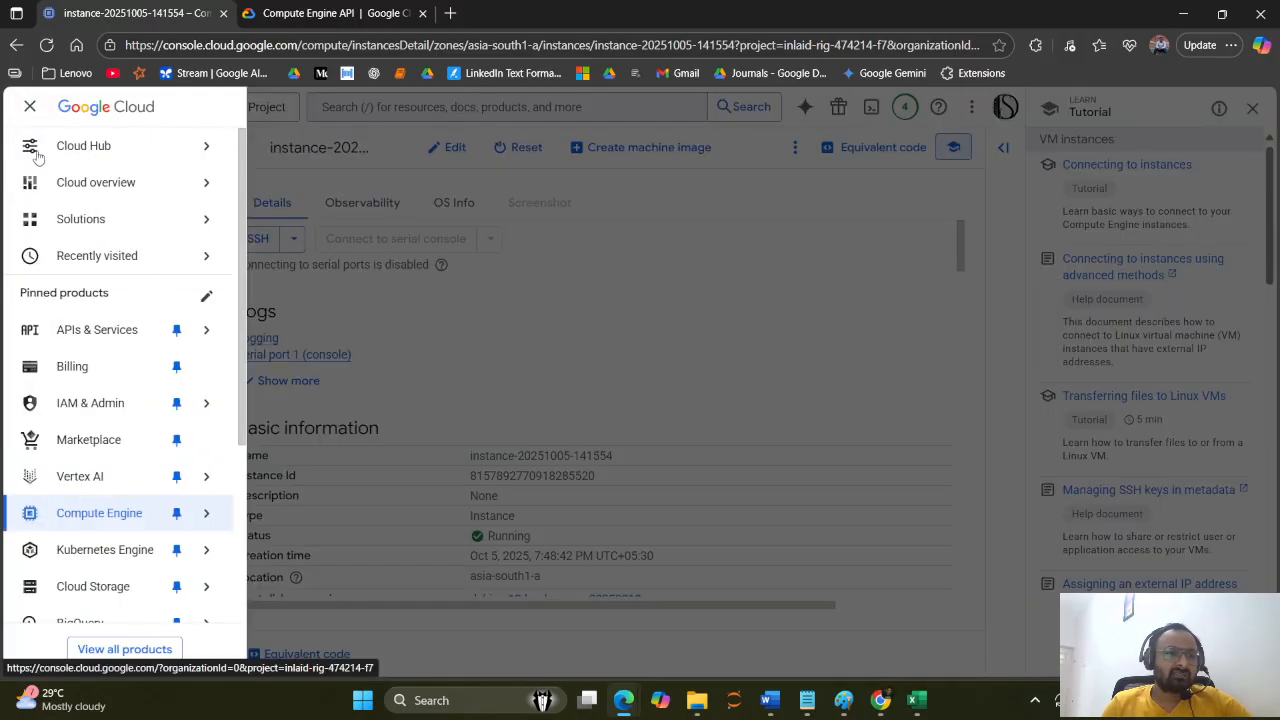
scroll(108, 394, "down", 1)
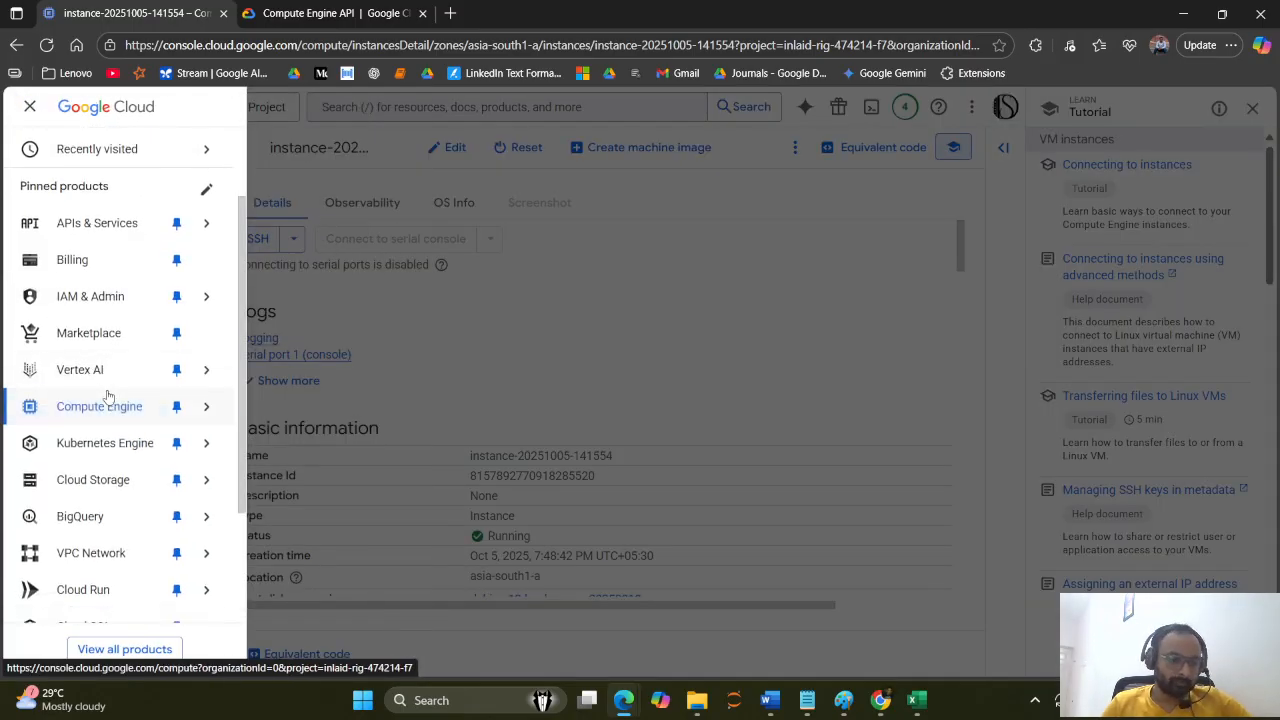
mouse_move(82, 240)
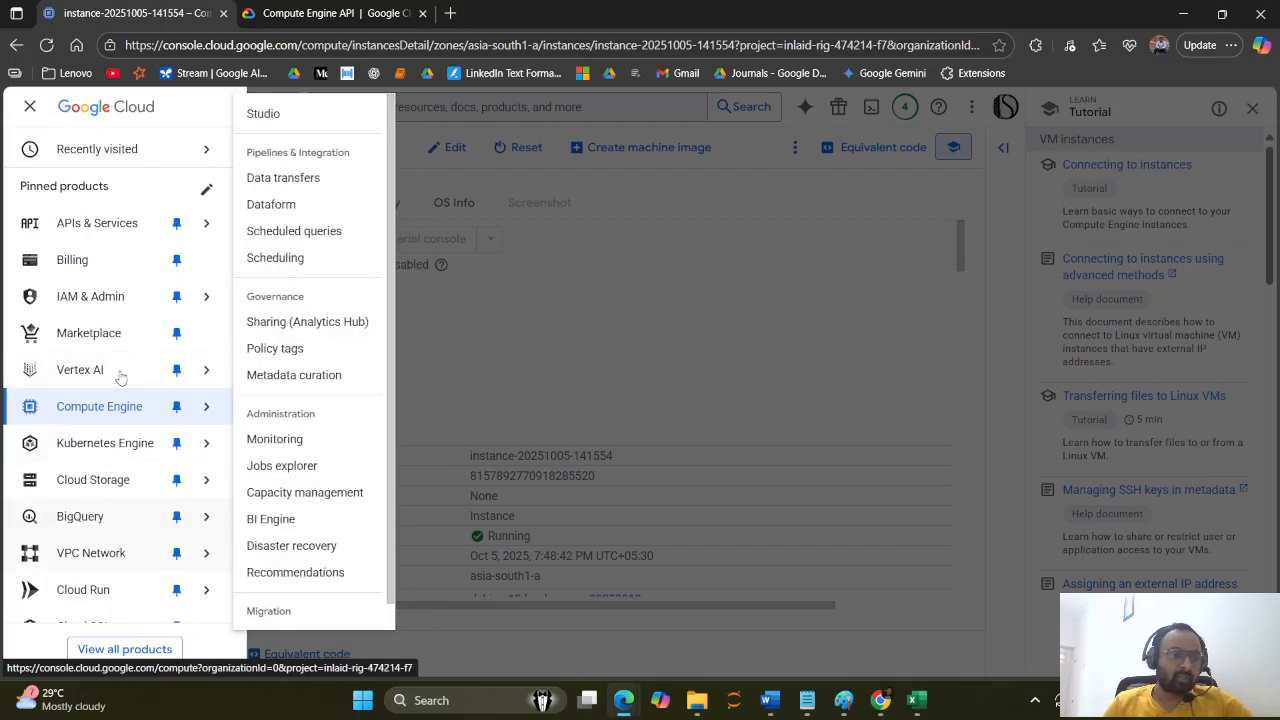
scroll(120, 375, "down", 3)
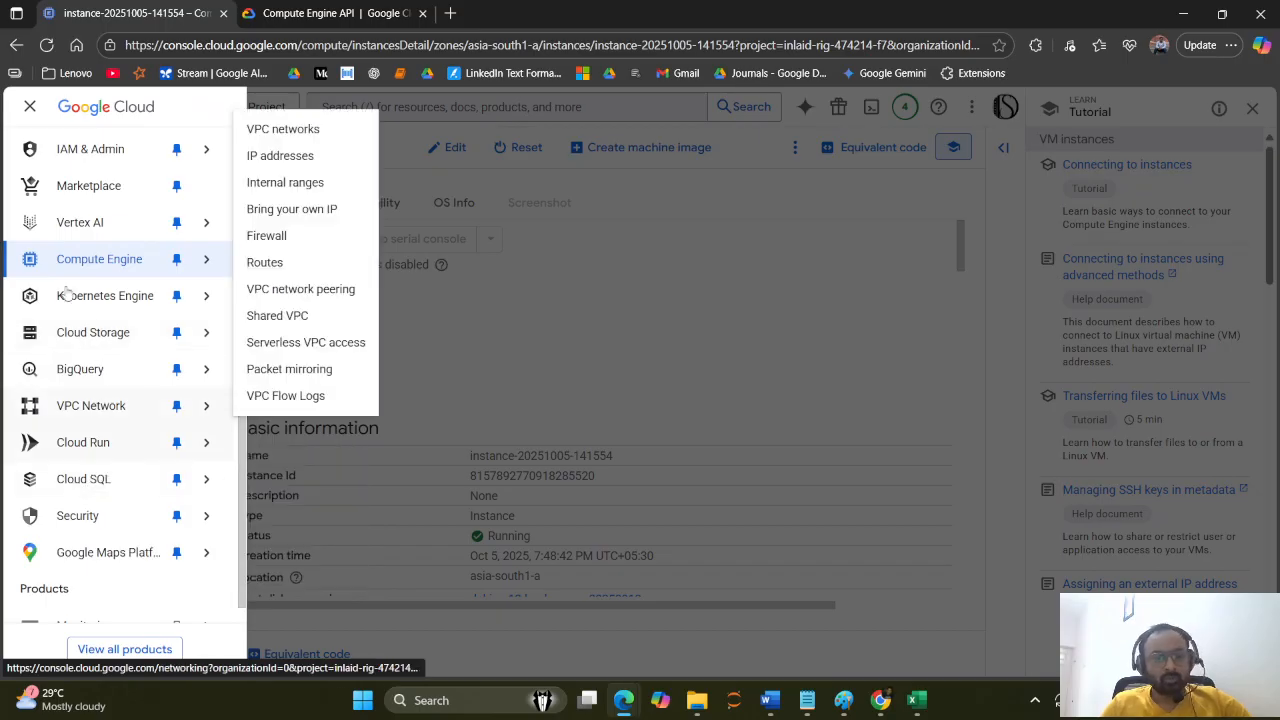
scroll(120, 220, "up", 3)
mouse_move(138, 207)
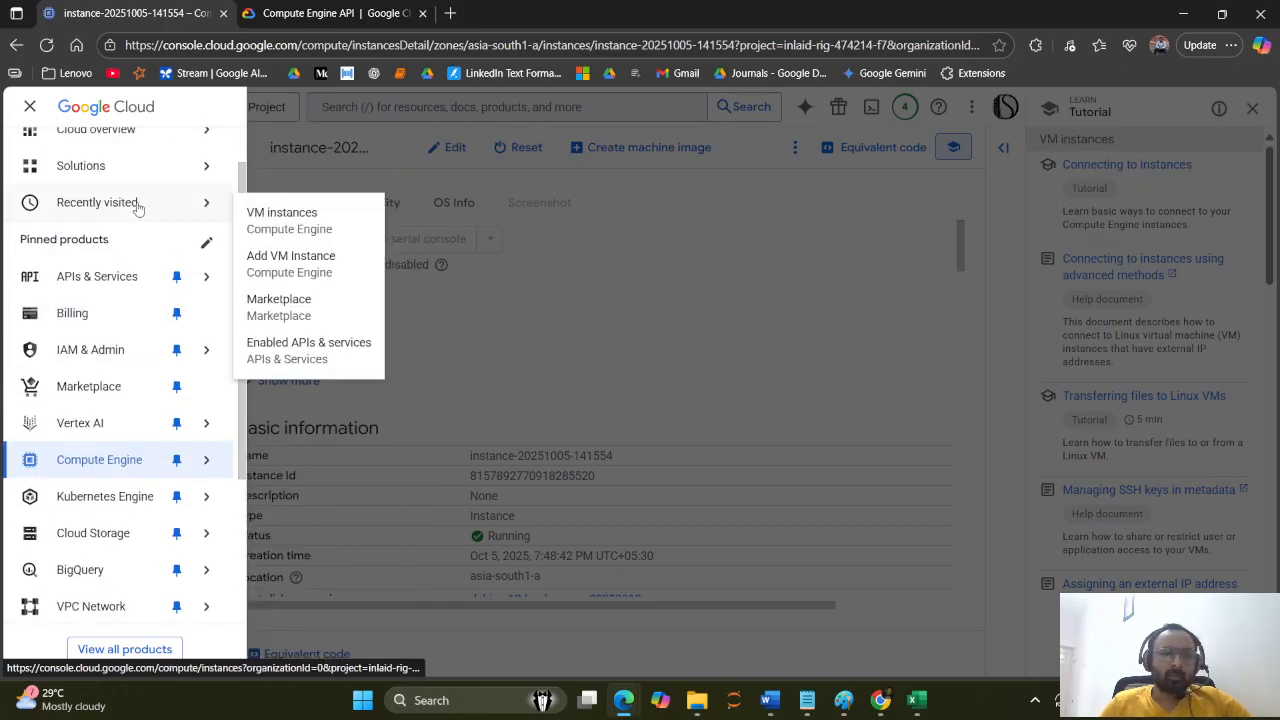
left_click(648, 381)
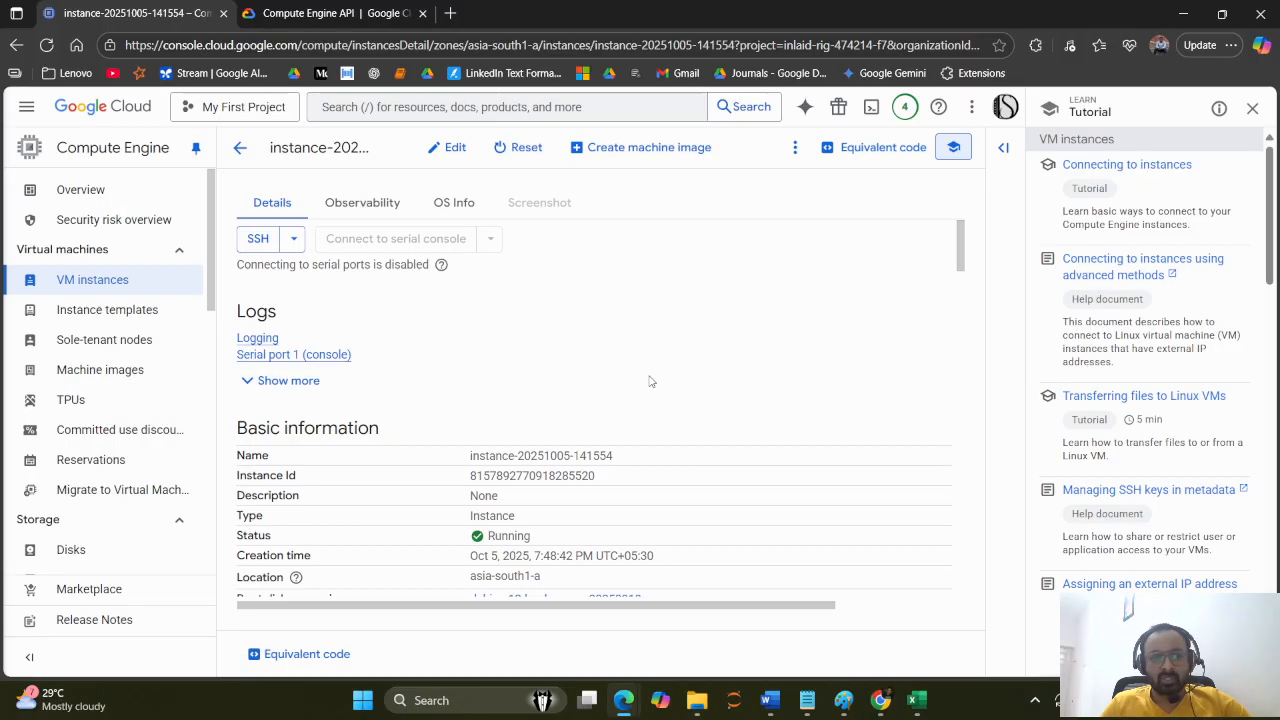